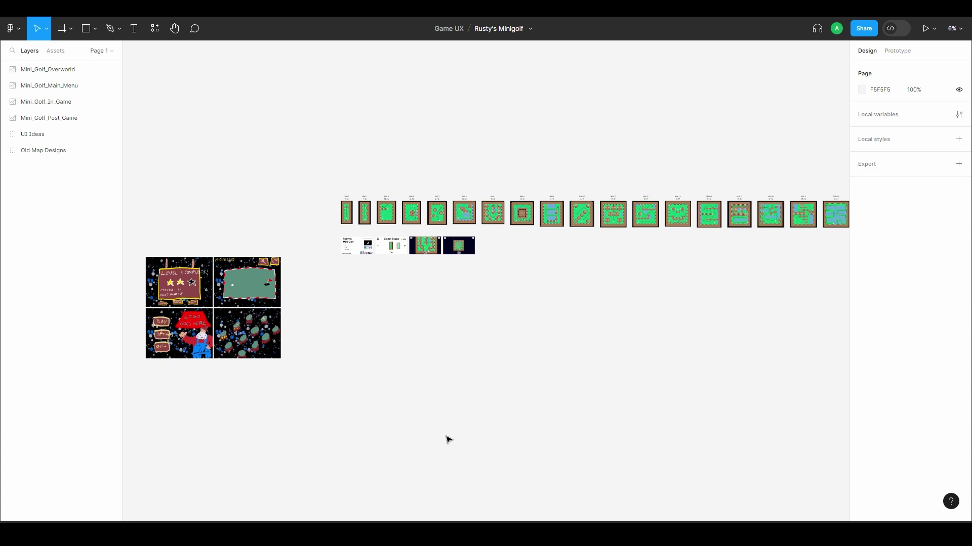
Review the sketches, then draw a new frame below them
{"action": "middle_click_drag", "start_coordinate": [405, 337], "coordinate": [492, 308]}
{"action": "scroll", "coordinate": [484, 274], "scroll_direction": "up", "scroll_amount": 5, "text": "ctrl"}
{"action": "mouse_move", "coordinate": [338, 519]}
{"action": "left_mouse_down"}
{"action": "mouse_move", "coordinate": [603, 509]}
{"action": "mouse_move", "coordinate": [770, 520]}
{"action": "left_mouse_up"}
{"action": "scroll", "coordinate": [553, 405], "scroll_direction": "down", "scroll_amount": 5, "text": "ctrl"}
{"action": "middle_click_drag", "start_coordinate": [453, 435], "coordinate": [547, 381]}
{"action": "middle_click_drag", "start_coordinate": [228, 404], "coordinate": [734, 329]}
{"action": "middle_click_drag", "start_coordinate": [167, 430], "coordinate": [605, 349]}
{"action": "scroll", "coordinate": [604, 350], "scroll_direction": "up", "scroll_amount": 3, "text": "ctrl"}
{"action": "scroll", "coordinate": [785, 349], "scroll_direction": "left", "scroll_amount": 1}
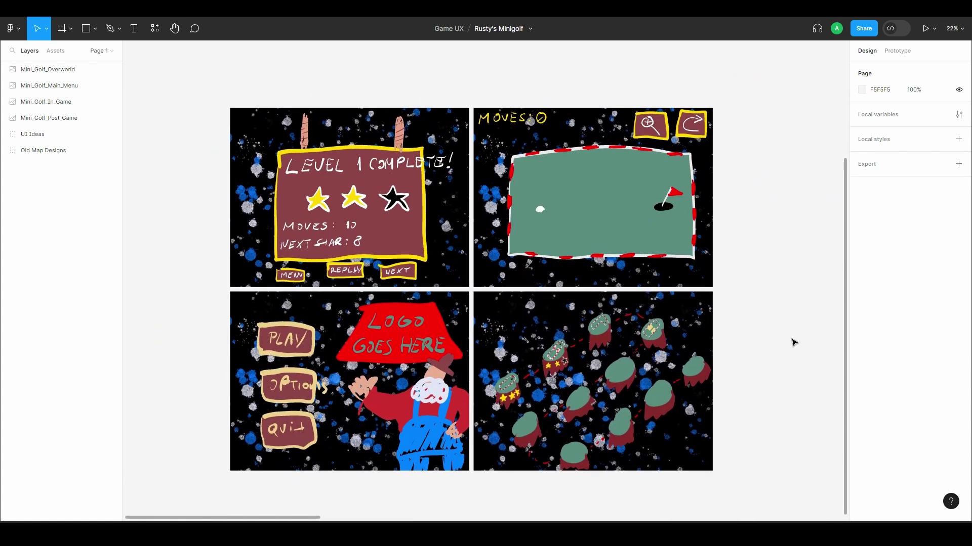
{"action": "scroll", "coordinate": [793, 342], "scroll_direction": "down", "scroll_amount": 3, "text": "ctrl"}
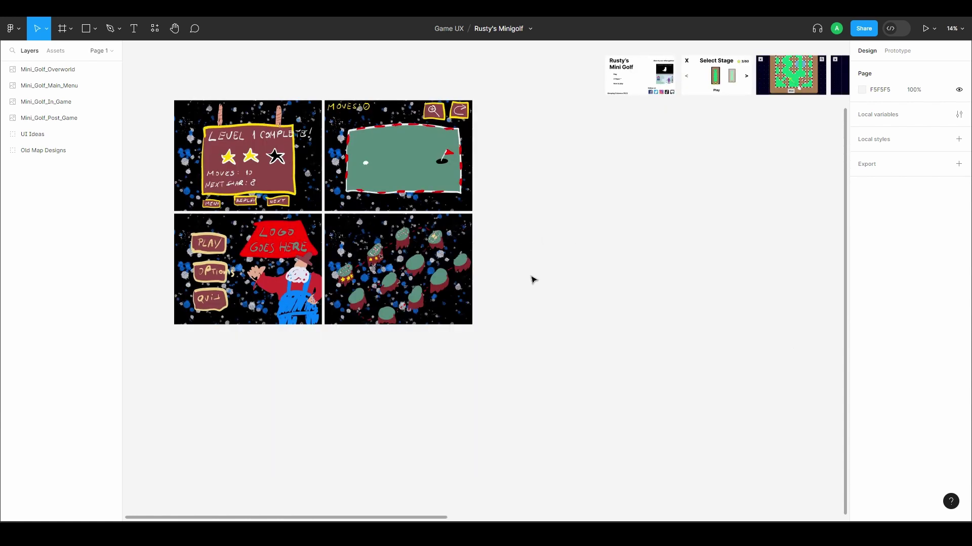
{"action": "left_click", "coordinate": [71, 28]}
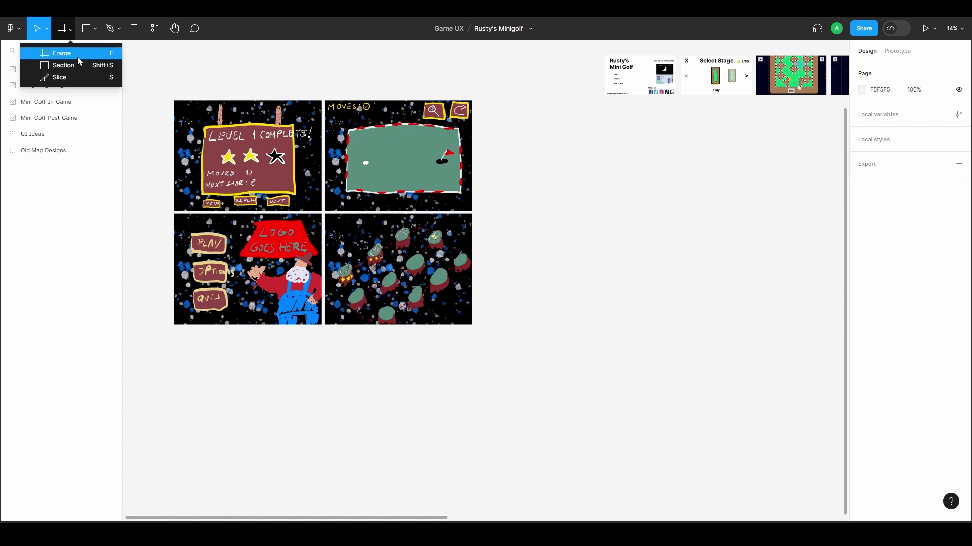
{"action": "left_click", "coordinate": [51, 54]}
{"action": "left_click_drag", "start_coordinate": [175, 357], "coordinate": [268, 403]}
Set the frame width to 1024 and duplicate it into four frames
{"action": "left_click", "coordinate": [881, 130]}
{"action": "type", "text": "1024"}
{"action": "key", "text": "Tab"}
{"action": "scroll", "coordinate": [477, 397], "scroll_direction": "left", "scroll_amount": 5}
{"action": "left_click", "coordinate": [417, 384]}
{"action": "left_click", "coordinate": [362, 349]}
{"action": "key", "text": "ctrl+d"}
{"action": "key", "text": "ctrl+d"}
{"action": "key", "text": "ctrl+d"}
{"action": "left_click", "coordinate": [707, 373]}
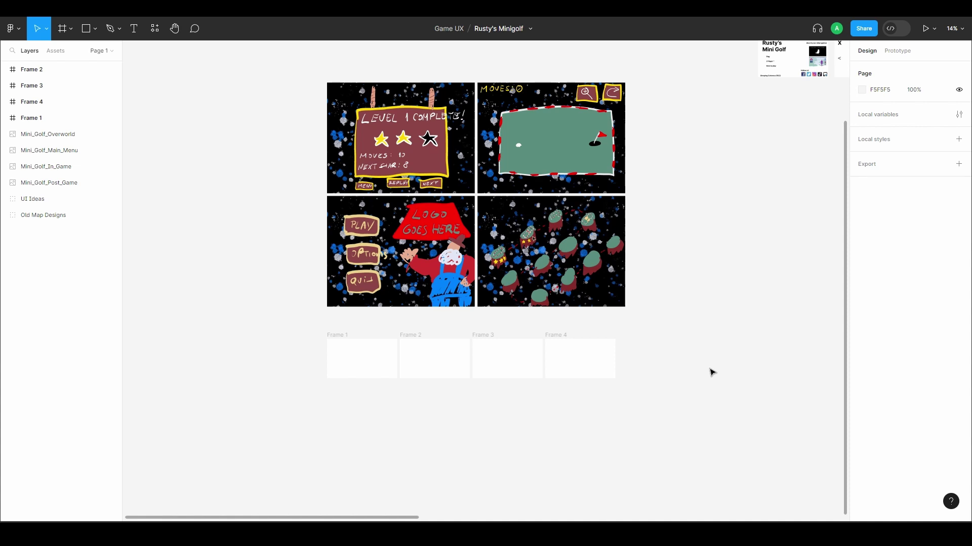
Draw a button rectangle in Frame 1 with a 'Button' label inside
{"action": "scroll", "coordinate": [500, 392], "scroll_direction": "up", "scroll_amount": 5, "text": "ctrl"}
{"action": "middle_click_drag", "start_coordinate": [771, 145], "coordinate": [808, 155]}
{"action": "key", "text": "r"}
{"action": "left_click_drag", "start_coordinate": [369, 266], "coordinate": [409, 285]}
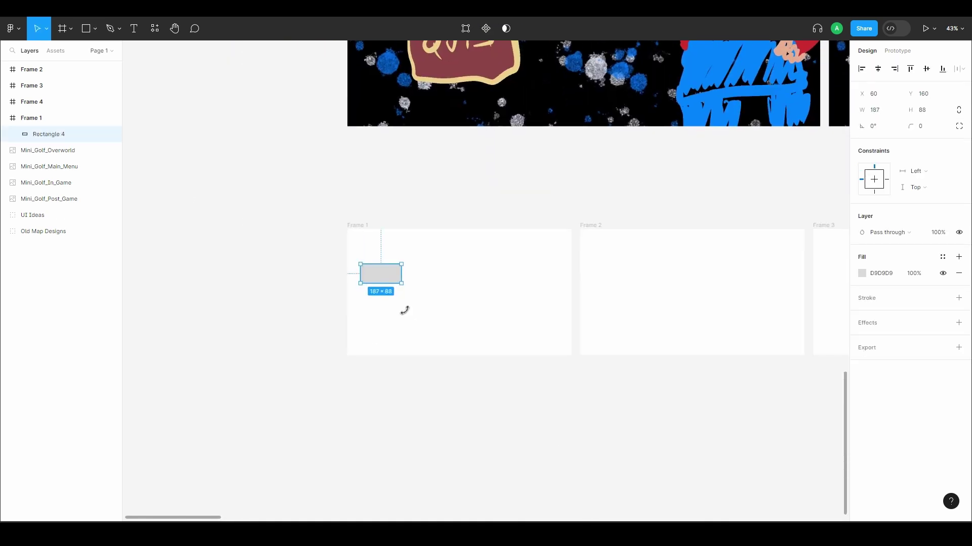
{"action": "scroll", "coordinate": [388, 258], "scroll_direction": "up", "scroll_amount": 4, "text": "ctrl"}
{"action": "key", "text": "t"}
{"action": "left_click", "coordinate": [374, 254]}
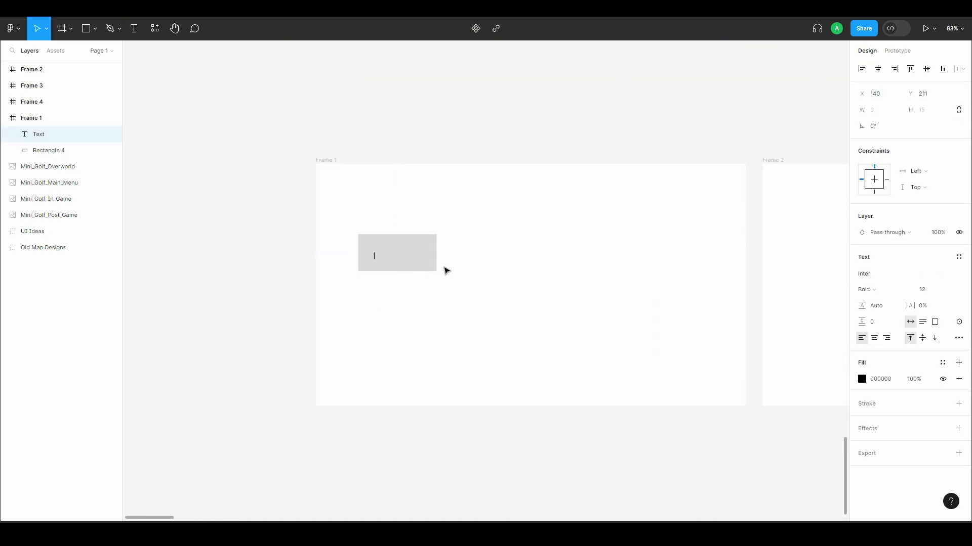
{"action": "left_click", "coordinate": [443, 267]}
Scale up the Button label proportionally so it fills the rectangle
{"action": "key", "text": "k"}
{"action": "scroll", "coordinate": [389, 255], "scroll_direction": "up", "scroll_amount": 4, "text": "ctrl"}
{"action": "mouse_move", "coordinate": [397, 252]}
{"action": "left_mouse_down"}
{"action": "mouse_move", "coordinate": [428, 247]}
{"action": "mouse_move", "coordinate": [402, 254]}
{"action": "left_mouse_up"}
{"action": "key", "text": "v"}
{"action": "left_click", "coordinate": [524, 365]}
Copy the button downward to stack three buttons in Frame 1
{"action": "scroll", "coordinate": [512, 335], "scroll_direction": "down", "scroll_amount": 8, "text": "ctrl"}
{"action": "middle_click_drag", "start_coordinate": [546, 306], "coordinate": [462, 307]}
{"action": "scroll", "coordinate": [433, 324], "scroll_direction": "up", "scroll_amount": 4, "text": "ctrl"}
{"action": "left_click_drag", "start_coordinate": [429, 349], "coordinate": [328, 267]}
{"action": "left_click_drag", "start_coordinate": [372, 308], "coordinate": [398, 406], "text": "alt"}
{"action": "left_click", "coordinate": [523, 322]}
Relabel the three buttons Play, Tutorial and Options
{"action": "scroll", "coordinate": [521, 320], "scroll_direction": "down", "scroll_amount": 4, "text": "ctrl"}
{"action": "scroll", "coordinate": [567, 295], "scroll_direction": "up", "scroll_amount": 5}
{"action": "scroll", "coordinate": [479, 492], "scroll_direction": "down", "scroll_amount": 5}
{"action": "scroll", "coordinate": [435, 286], "scroll_direction": "up", "scroll_amount": 5, "text": "ctrl"}
{"action": "double_click", "coordinate": [391, 253]}
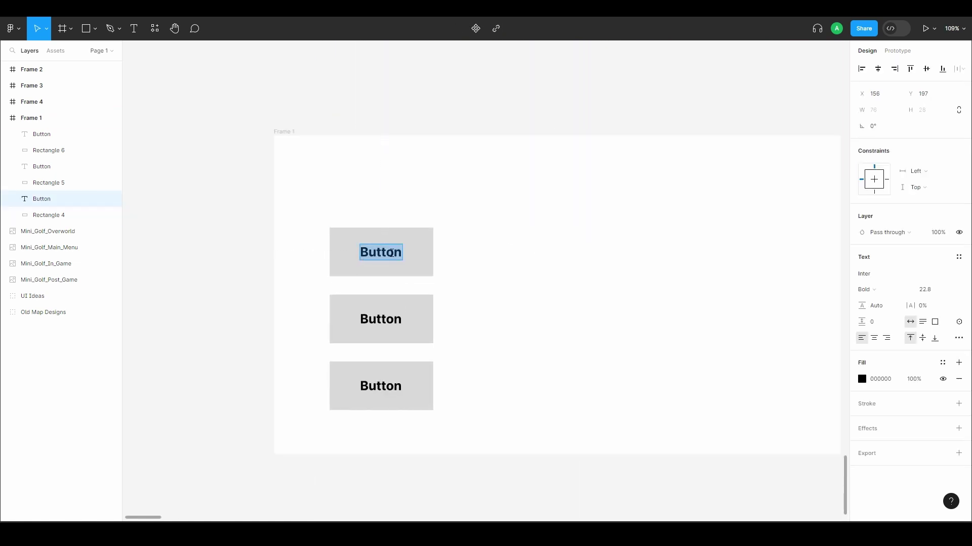
{"action": "double_click", "coordinate": [385, 317]}
{"action": "type", "text": "Tutorial"}
{"action": "double_click", "coordinate": [377, 386]}
{"action": "type", "text": "Options"}
{"action": "left_click", "coordinate": [397, 399]}
Centre the Options, Tutorial and Play labels within their buttons
{"action": "left_click_drag", "start_coordinate": [397, 390], "coordinate": [392, 389]}
{"action": "left_click", "coordinate": [394, 321]}
{"action": "left_click", "coordinate": [421, 323], "text": "shift"}
{"action": "left_click_drag", "start_coordinate": [382, 326], "coordinate": [395, 329]}
{"action": "left_click", "coordinate": [372, 261]}
{"action": "left_click_drag", "start_coordinate": [371, 260], "coordinate": [380, 260]}
{"action": "left_click", "coordinate": [532, 309]}
Draw a large title box to the right of the buttons
{"action": "scroll", "coordinate": [537, 310], "scroll_direction": "down", "scroll_amount": 4, "text": "ctrl"}
{"action": "middle_click_drag", "start_coordinate": [594, 297], "coordinate": [506, 514]}
{"action": "scroll", "coordinate": [519, 399], "scroll_direction": "down", "scroll_amount": 3, "text": "ctrl"}
{"action": "scroll", "coordinate": [500, 434], "scroll_direction": "up", "scroll_amount": 4, "text": "ctrl"}
{"action": "scroll", "coordinate": [495, 466], "scroll_direction": "up", "scroll_amount": 3, "text": "ctrl"}
{"action": "key", "text": "r"}
{"action": "mouse_move", "coordinate": [391, 221]}
{"action": "left_mouse_down"}
{"action": "mouse_move", "coordinate": [494, 278]}
{"action": "mouse_move", "coordinate": [629, 299]}
{"action": "mouse_move", "coordinate": [589, 304]}
{"action": "left_mouse_up"}
{"action": "mouse_move", "coordinate": [503, 276]}
{"action": "left_mouse_down"}
{"action": "mouse_move", "coordinate": [531, 276]}
{"action": "mouse_move", "coordinate": [502, 267]}
{"action": "mouse_move", "coordinate": [518, 271]}
{"action": "left_mouse_up"}
{"action": "left_click", "coordinate": [524, 327]}
Add a 'Title' label inside the title box
{"action": "key", "text": "t"}
{"action": "left_click", "coordinate": [481, 268]}
{"action": "type", "text": "Title"}
{"action": "left_click", "coordinate": [529, 268]}
{"action": "key", "text": "Escape"}
Draw a square mascot box below the title with a centred 'Mascot' label
{"action": "scroll", "coordinate": [518, 271], "scroll_direction": "down", "scroll_amount": 3}
{"action": "key", "text": "r"}
{"action": "mouse_move", "coordinate": [464, 248]}
{"action": "left_mouse_down"}
{"action": "mouse_move", "coordinate": [620, 403]}
{"action": "mouse_move", "coordinate": [633, 392]}
{"action": "left_mouse_up"}
{"action": "key", "text": "t"}
{"action": "left_click", "coordinate": [535, 310]}
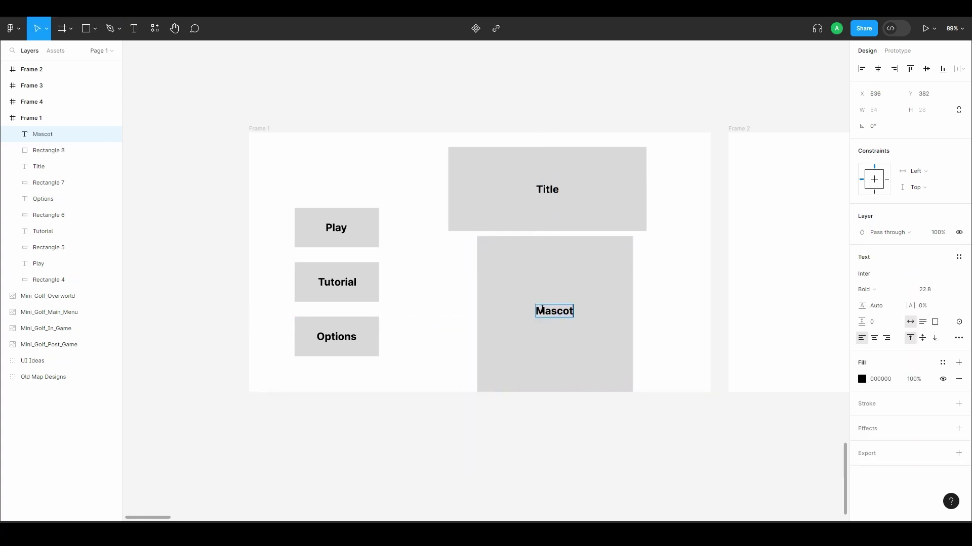
{"action": "left_click", "coordinate": [562, 328]}
{"action": "left_click_drag", "start_coordinate": [562, 315], "coordinate": [562, 319]}
Paste the golf level image into Frame 2 and stretch it to fill the frame
{"action": "left_click", "coordinate": [392, 207]}
{"action": "scroll", "coordinate": [390, 206], "scroll_direction": "down", "scroll_amount": 2, "text": "ctrl"}
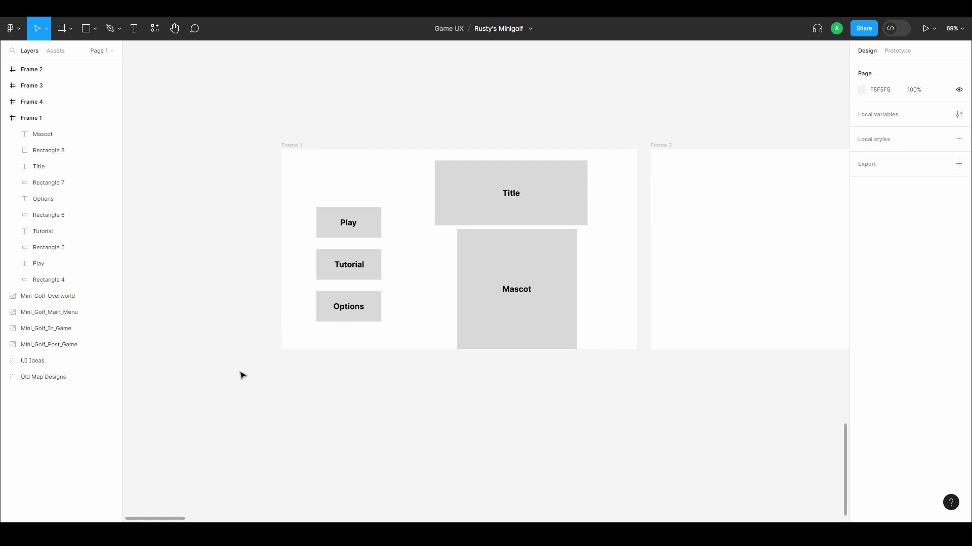
{"action": "middle_click_drag", "start_coordinate": [535, 417], "coordinate": [187, 399]}
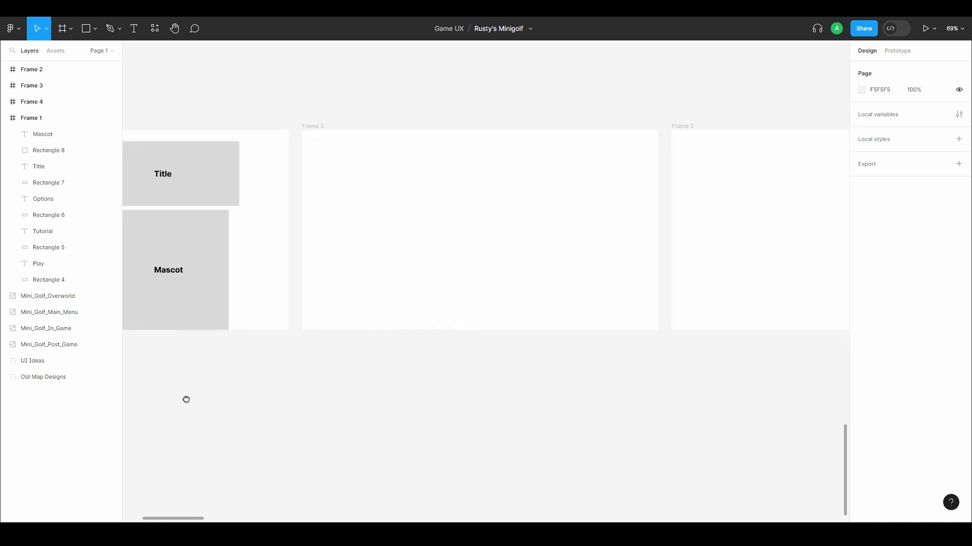
{"action": "left_click", "coordinate": [340, 158]}
{"action": "left_click", "coordinate": [340, 151]}
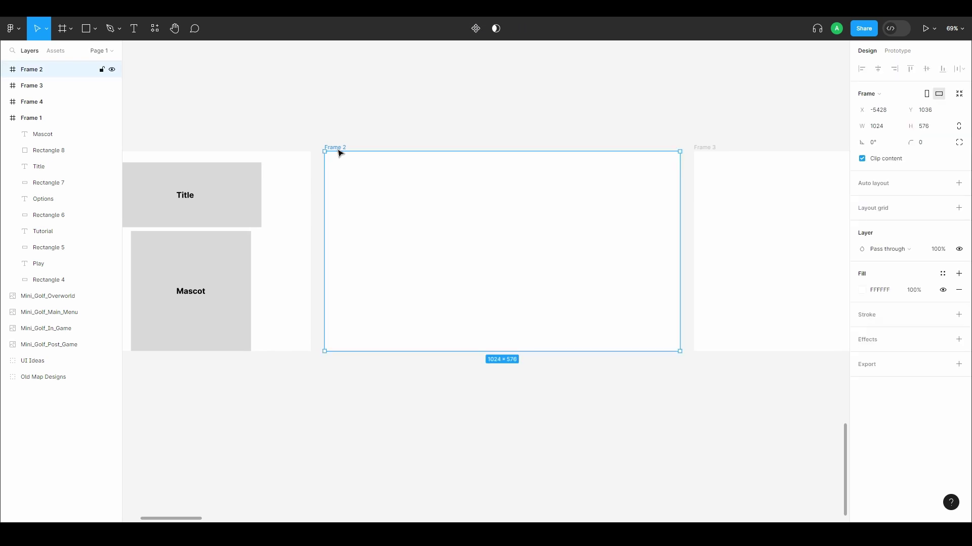
{"action": "key", "text": "ctrl+v"}
{"action": "left_click_drag", "start_coordinate": [466, 286], "coordinate": [455, 280]}
{"action": "left_click_drag", "start_coordinate": [666, 347], "coordinate": [686, 359]}
{"action": "left_click", "coordinate": [616, 393]}
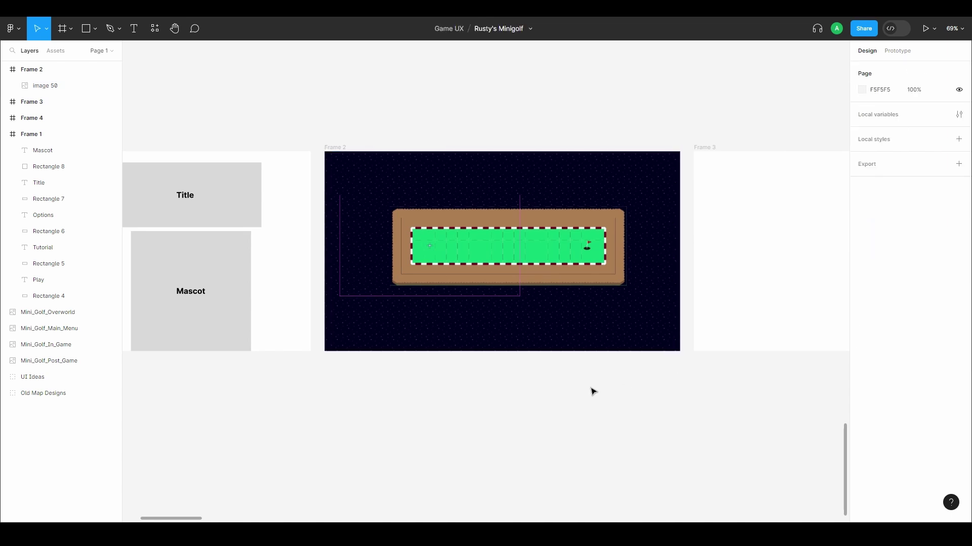
Draw a small Back button with a 'Back' label in Frame 2's top-left corner
{"action": "scroll", "coordinate": [485, 253], "scroll_direction": "up", "scroll_amount": 5, "text": "ctrl"}
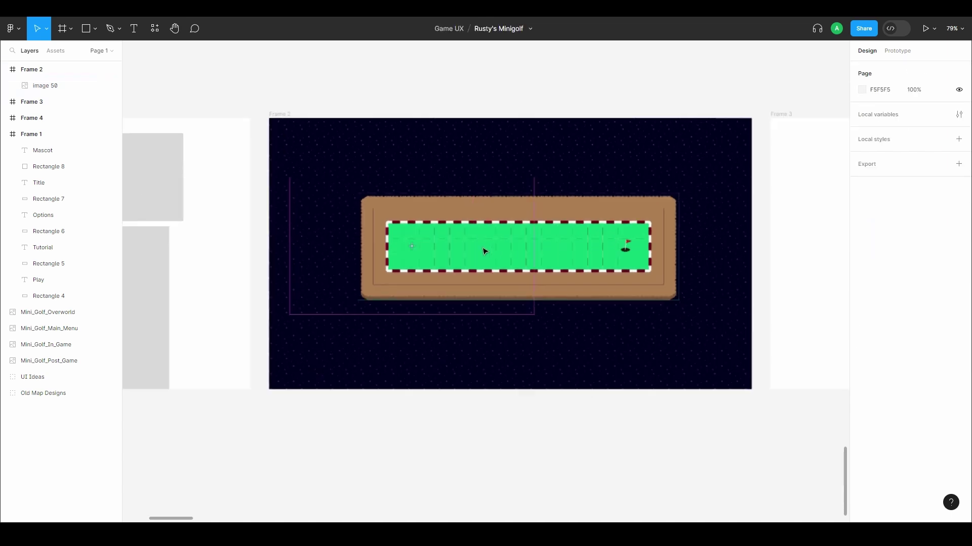
{"action": "left_click", "coordinate": [84, 28]}
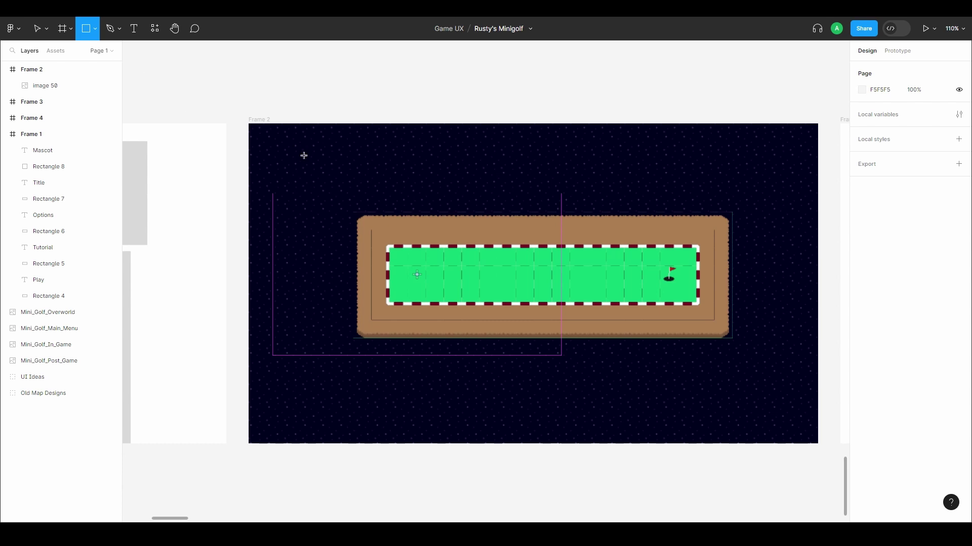
{"action": "left_click_drag", "start_coordinate": [277, 139], "coordinate": [306, 158]}
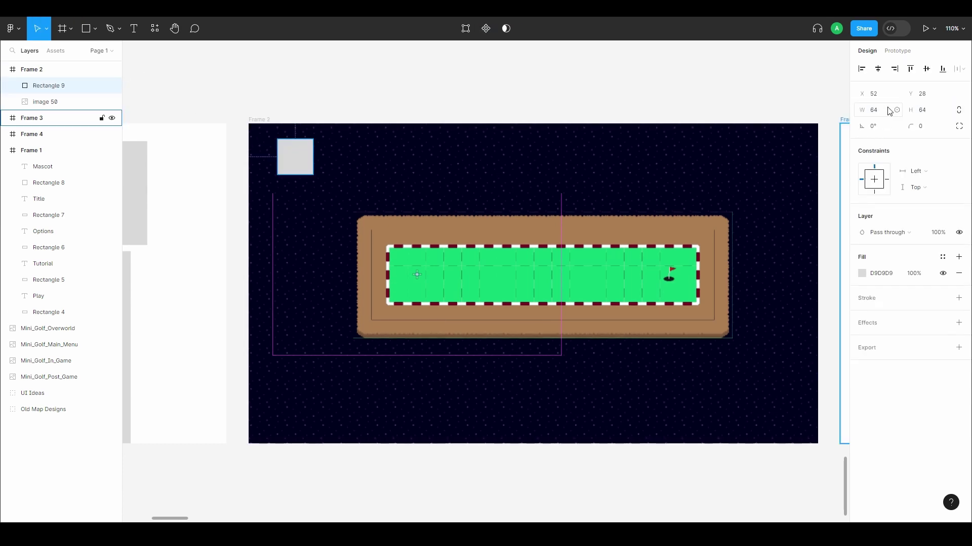
{"action": "left_click_drag", "start_coordinate": [306, 156], "coordinate": [294, 154]}
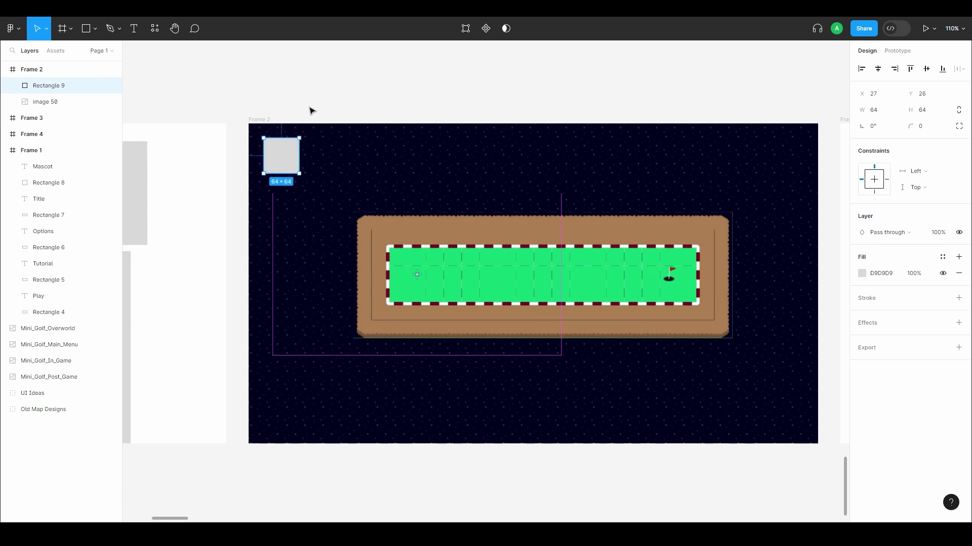
{"action": "key", "text": "t"}
{"action": "left_click", "coordinate": [275, 159]}
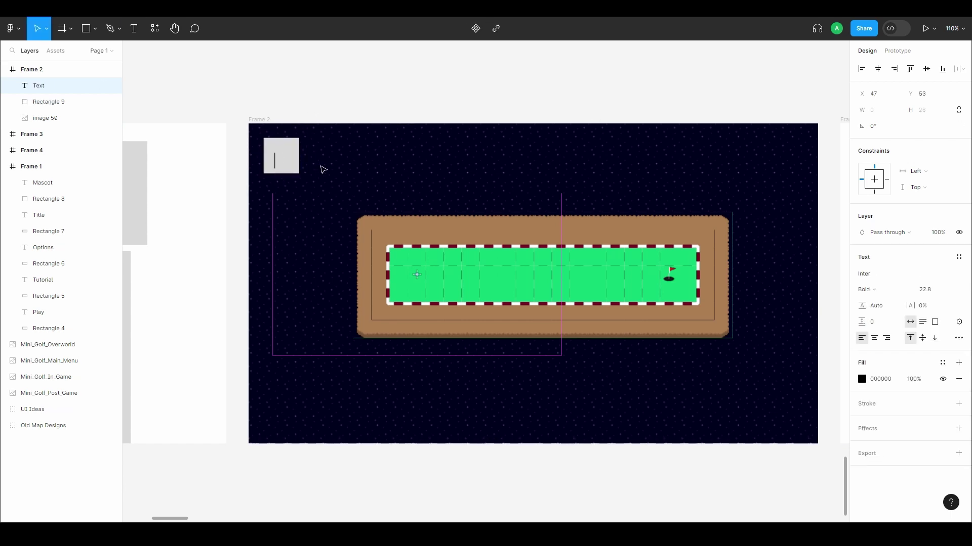
{"action": "key", "text": "Escape"}
{"action": "left_click", "coordinate": [322, 168]}
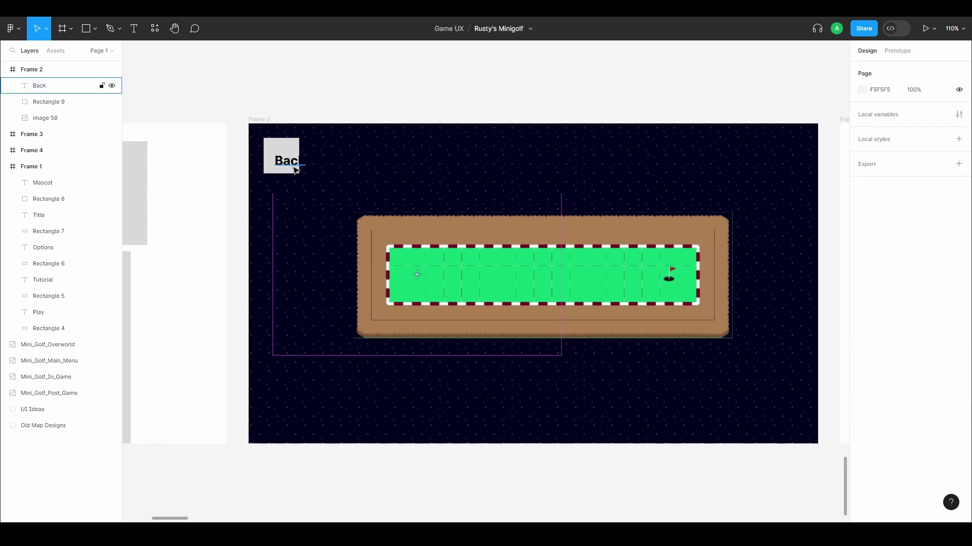
{"action": "left_click", "coordinate": [295, 170]}
{"action": "key", "text": "k"}
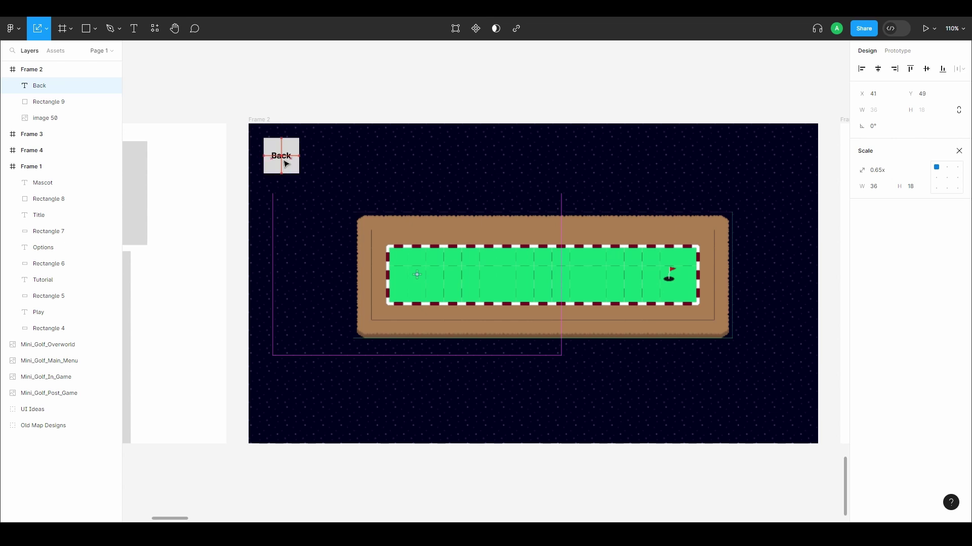
Duplicate the Back button into Frame 2's top-right corner
{"action": "left_click", "coordinate": [338, 109]}
{"action": "left_click", "coordinate": [286, 158]}
{"action": "left_click", "coordinate": [295, 171], "text": "shift"}
{"action": "key", "text": "ctrl+d"}
{"action": "left_click_drag", "start_coordinate": [290, 169], "coordinate": [788, 174]}
{"action": "left_click", "coordinate": [690, 473]}
Add a 'Score' label centred at the top of Frame 2
{"action": "scroll", "coordinate": [689, 472], "scroll_direction": "down", "scroll_amount": 5, "text": "ctrl"}
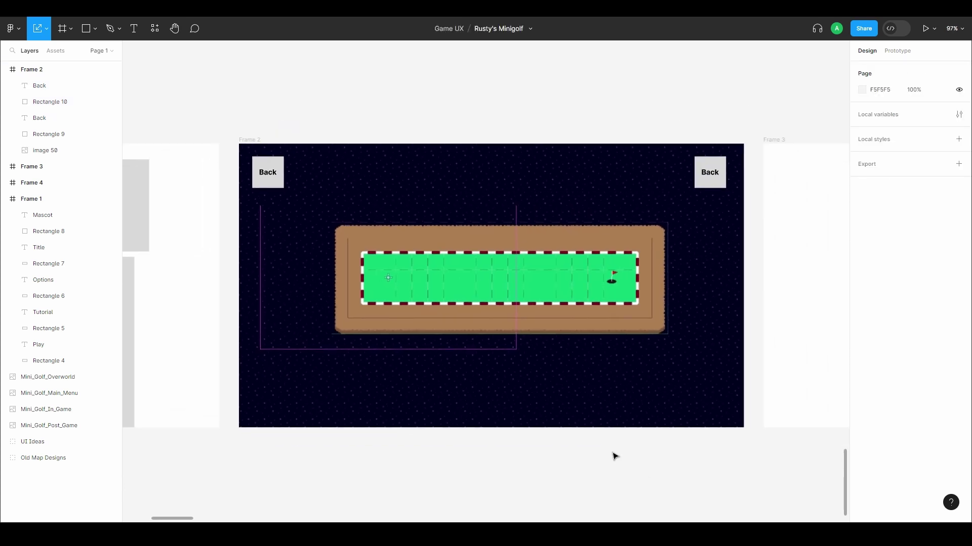
{"action": "scroll", "coordinate": [594, 445], "scroll_direction": "up", "scroll_amount": 3, "text": "ctrl"}
{"action": "key", "text": "t"}
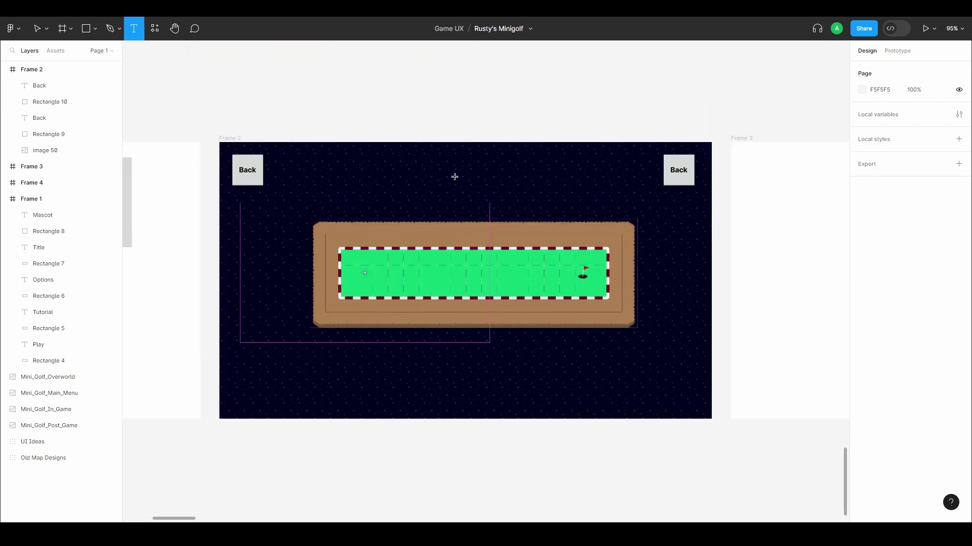
{"action": "left_click", "coordinate": [432, 167]}
{"action": "type", "text": "Score"}
{"action": "left_click", "coordinate": [512, 123]}
{"action": "left_click", "coordinate": [441, 170]}
{"action": "left_click_drag", "start_coordinate": [442, 169], "coordinate": [461, 168]}
{"action": "left_click", "coordinate": [564, 110]}
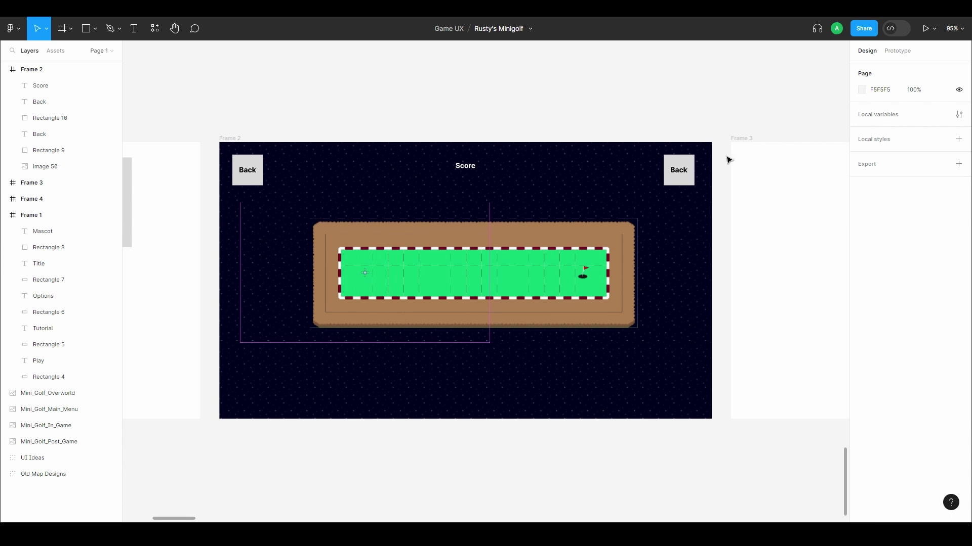
Draw the winding path of circles in Frame 3 and a yellow star by the first circle
{"action": "scroll", "coordinate": [785, 271], "scroll_direction": "right", "scroll_amount": 10}
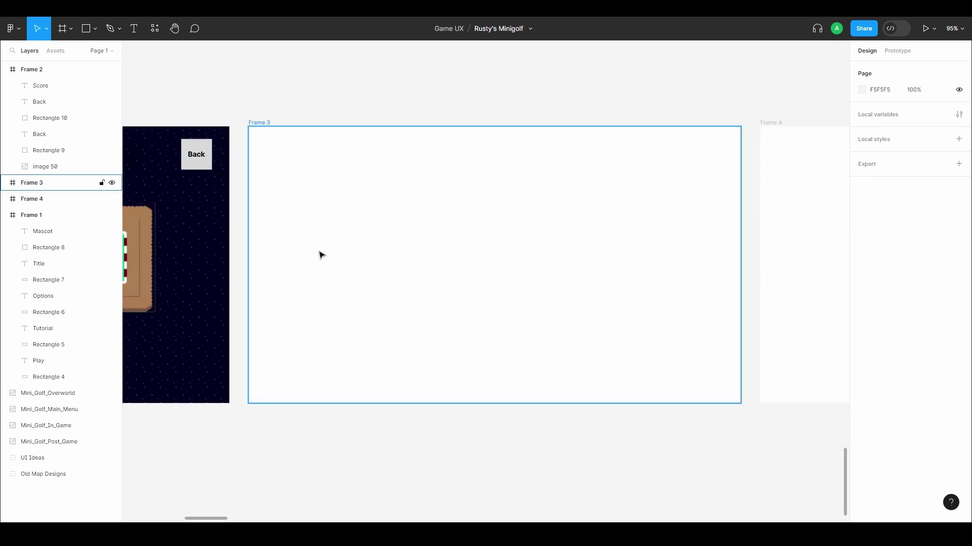
{"action": "left_click", "coordinate": [94, 35]}
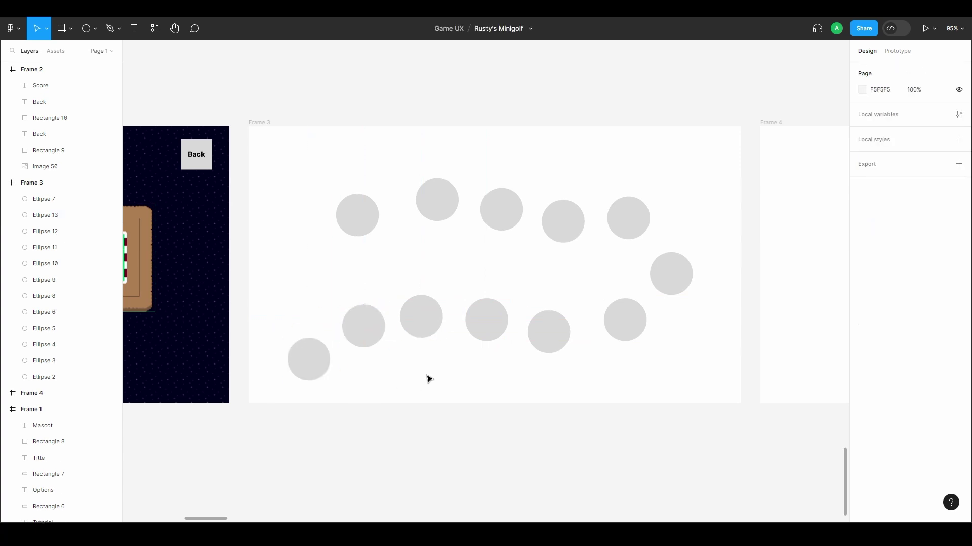
{"action": "scroll", "coordinate": [250, 210], "scroll_direction": "up", "scroll_amount": 5, "text": "ctrl"}
{"action": "left_click", "coordinate": [86, 28]}
{"action": "left_click", "coordinate": [95, 29]}
{"action": "left_click", "coordinate": [79, 111]}
{"action": "left_click_drag", "start_coordinate": [395, 272], "coordinate": [430, 257], "text": "alt+shift"}
{"action": "left_click", "coordinate": [861, 290]}
{"action": "left_click_drag", "start_coordinate": [819, 289], "coordinate": [828, 284]}
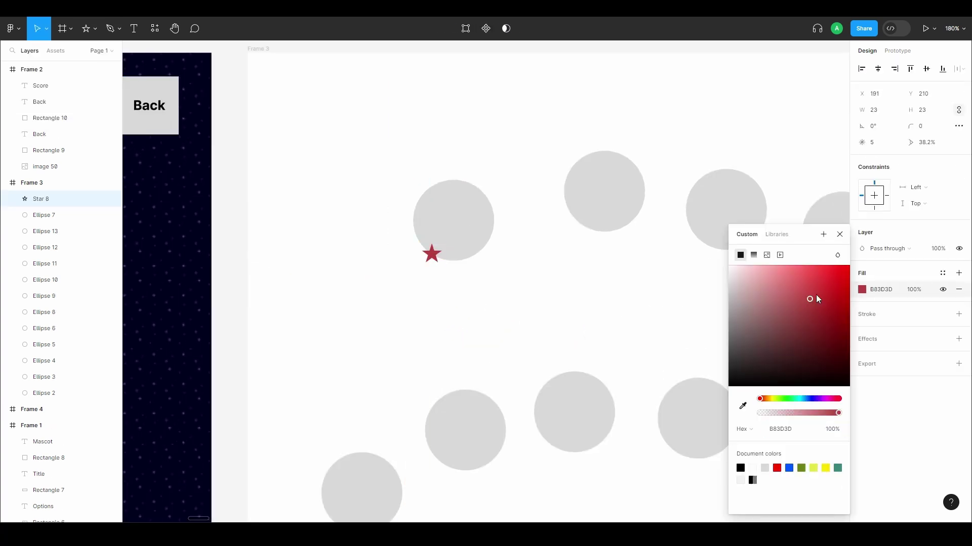
{"action": "left_click", "coordinate": [775, 400]}
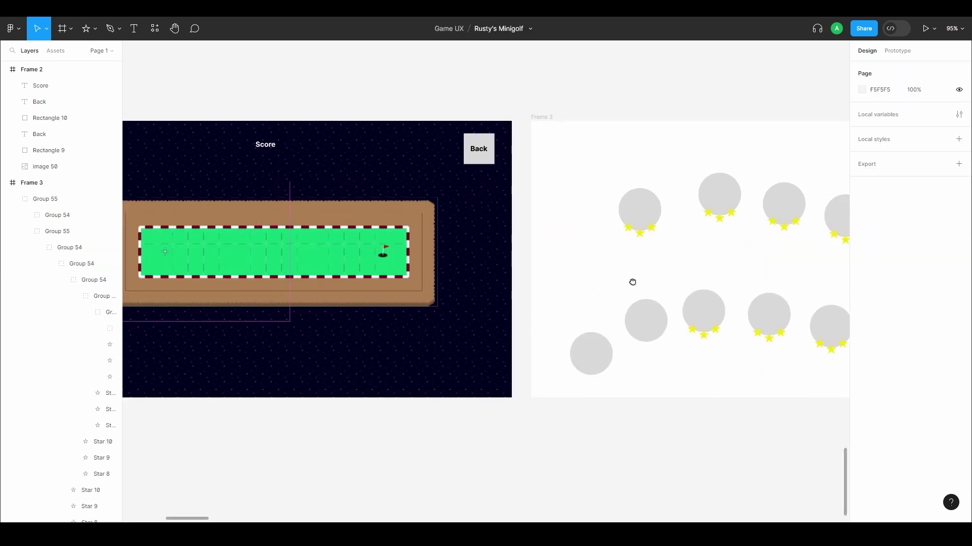
Copy the Back button from Frame 2 into Frame 3's top-left corner
{"action": "left_click", "coordinate": [39, 102]}
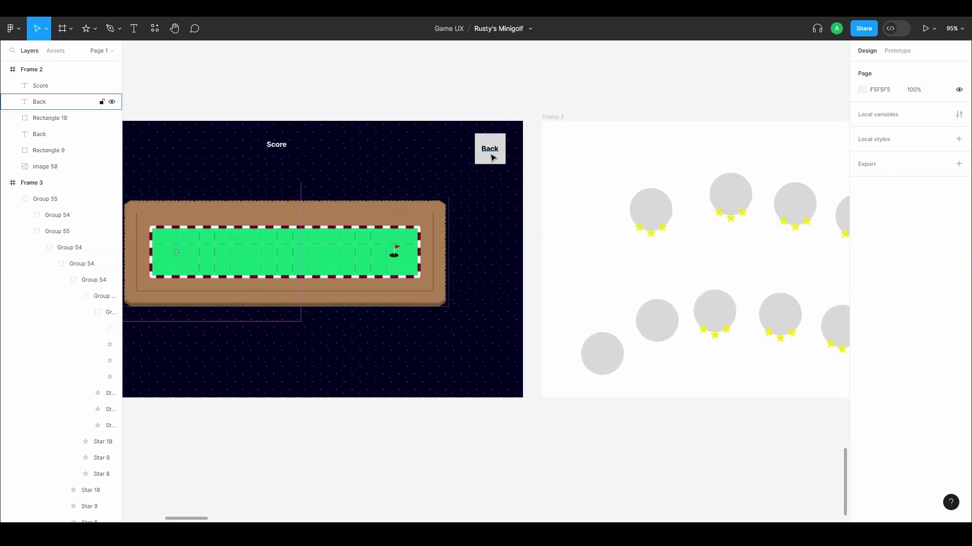
{"action": "left_click", "coordinate": [50, 118], "text": "shift"}
{"action": "key", "text": "ctrl+c"}
{"action": "left_click", "coordinate": [733, 163]}
{"action": "key", "text": "ctrl+v"}
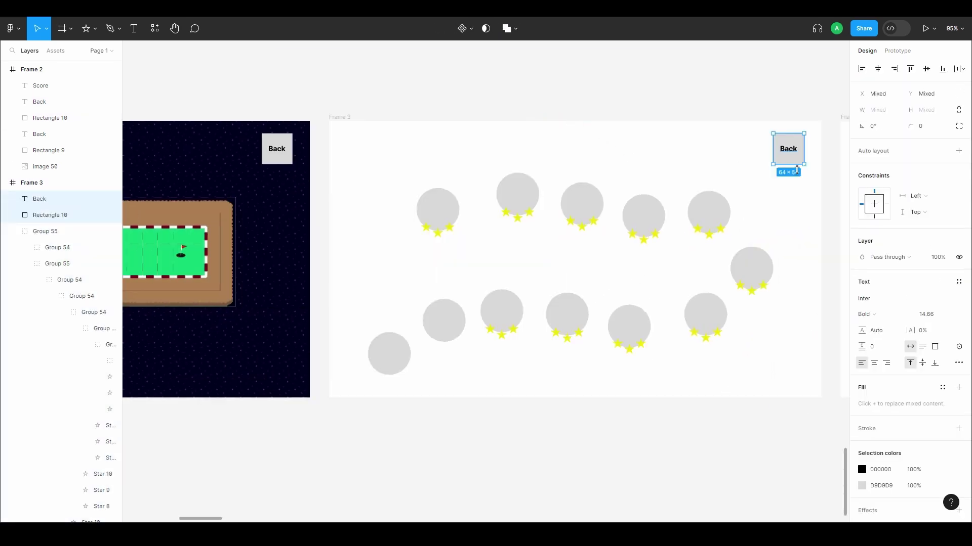
{"action": "left_click_drag", "start_coordinate": [797, 170], "coordinate": [368, 173]}
{"action": "left_click", "coordinate": [375, 178]}
Add a large yellow star with a 0/180 counter in Frame 3's top right
{"action": "scroll", "coordinate": [436, 218], "scroll_direction": "right", "scroll_amount": 2}
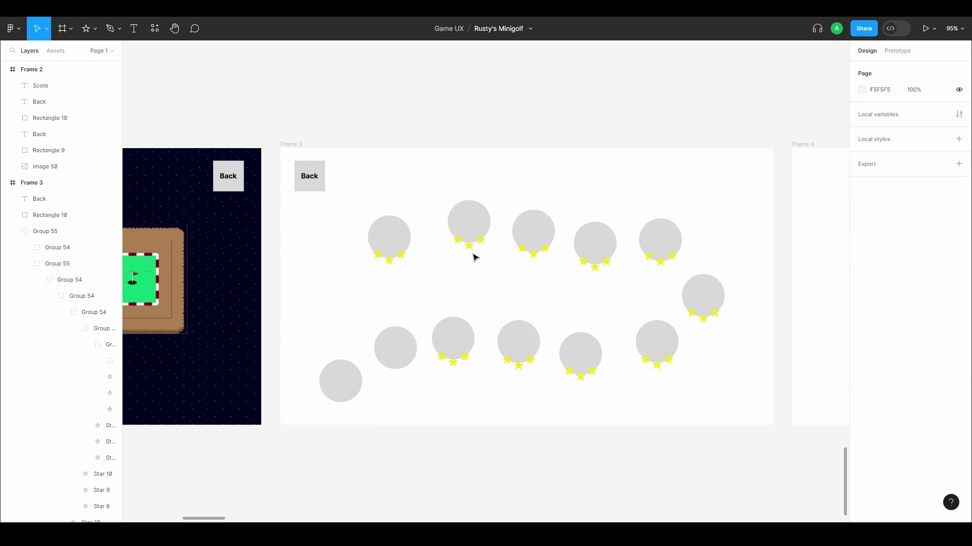
{"action": "left_click", "coordinate": [86, 29]}
{"action": "left_click_drag", "start_coordinate": [672, 167], "coordinate": [698, 193]}
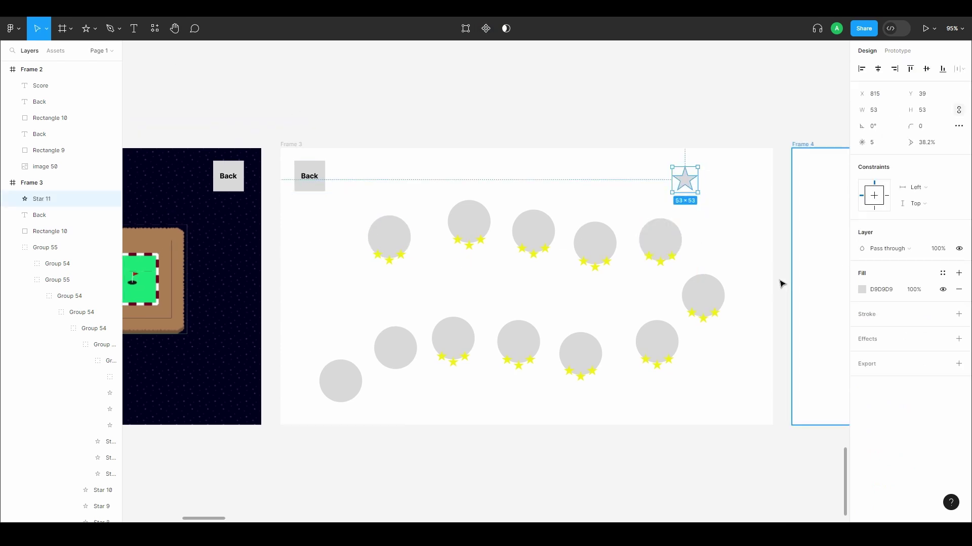
{"action": "key", "text": "i"}
{"action": "left_click", "coordinate": [660, 262]}
{"action": "left_click", "coordinate": [720, 225]}
{"action": "middle_click_drag", "start_coordinate": [704, 202], "coordinate": [659, 204]}
{"action": "key", "text": "t"}
{"action": "left_click", "coordinate": [665, 189]}
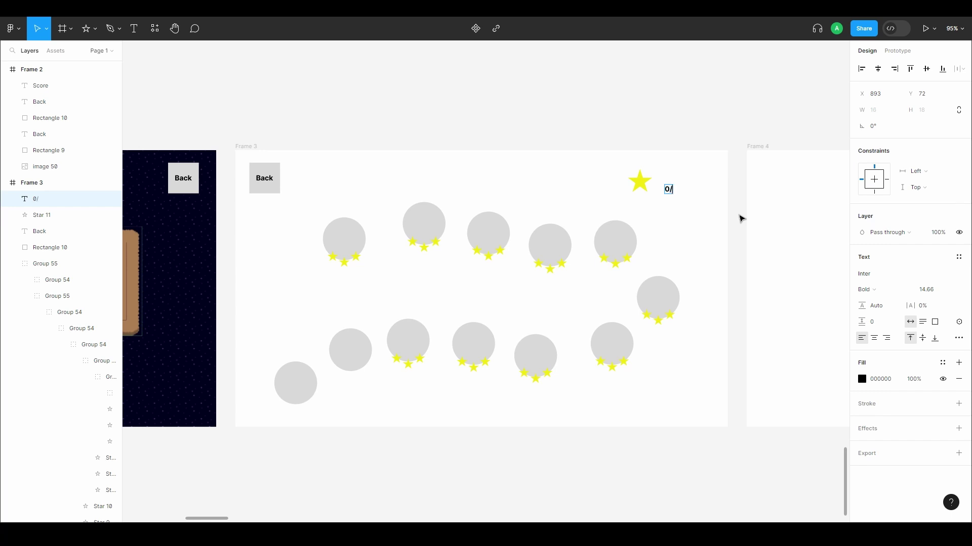
{"action": "left_click", "coordinate": [740, 219]}
{"action": "left_click", "coordinate": [741, 219]}
Enlarge the 0/180 counter beside the star proportionally
{"action": "left_click", "coordinate": [681, 190]}
{"action": "key", "text": "k"}
{"action": "mouse_move", "coordinate": [686, 184]}
{"action": "left_mouse_down"}
{"action": "mouse_move", "coordinate": [712, 175]}
{"action": "mouse_move", "coordinate": [692, 185]}
{"action": "left_mouse_up"}
{"action": "key", "text": "Escape"}
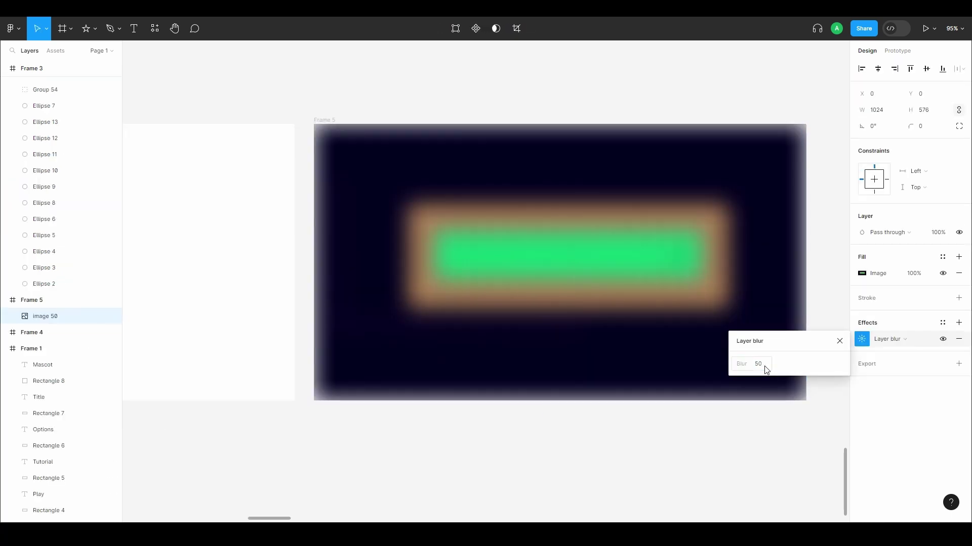
Draw the grey panel rectangle in Frame 5 and centre it in the frame
{"action": "key", "text": "Escape"}
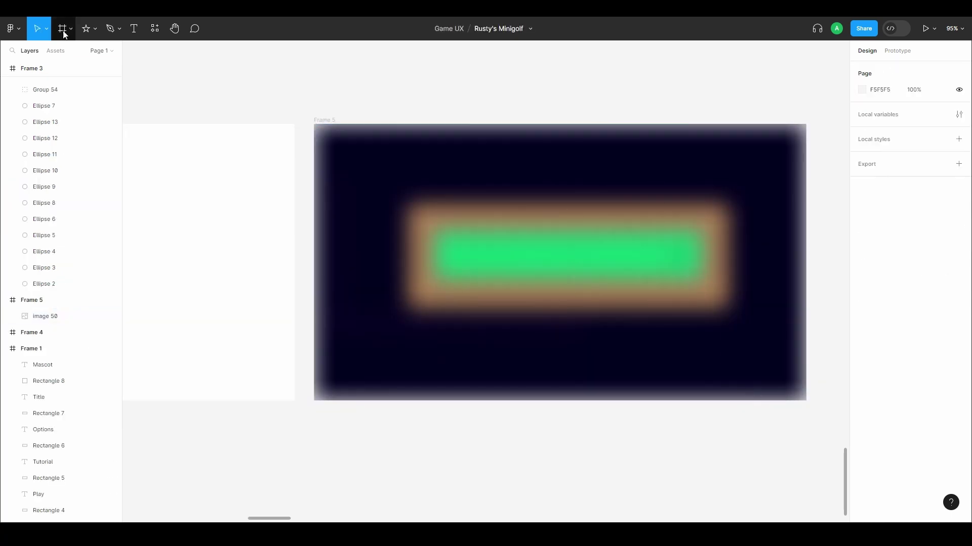
{"action": "left_click", "coordinate": [86, 28]}
{"action": "left_click_drag", "start_coordinate": [424, 171], "coordinate": [696, 353]}
{"action": "middle_click_drag", "start_coordinate": [582, 291], "coordinate": [517, 293]}
{"action": "left_click_drag", "start_coordinate": [515, 293], "coordinate": [515, 292]}
Add two narrow strap rectangles hanging above the left and right of the panel
{"action": "key", "text": "Escape"}
{"action": "scroll", "coordinate": [454, 263], "scroll_direction": "up", "scroll_amount": 2, "text": "ctrl"}
{"action": "scroll", "coordinate": [455, 267], "scroll_direction": "up", "scroll_amount": 2}
{"action": "left_click", "coordinate": [95, 28]}
{"action": "left_click", "coordinate": [66, 51]}
{"action": "mouse_move", "coordinate": [371, 198]}
{"action": "left_mouse_down"}
{"action": "mouse_move", "coordinate": [423, 92]}
{"action": "mouse_move", "coordinate": [422, 123]}
{"action": "mouse_move", "coordinate": [410, 124]}
{"action": "left_mouse_up"}
{"action": "key", "text": "ctrl+d"}
{"action": "left_click_drag", "start_coordinate": [402, 200], "coordinate": [661, 184]}
{"action": "left_click", "coordinate": [393, 174], "text": "shift"}
Add the heading 'Level 1 complete!' centred on the panel
{"action": "key", "text": "Escape"}
{"action": "key", "text": "t"}
{"action": "left_click", "coordinate": [428, 236]}
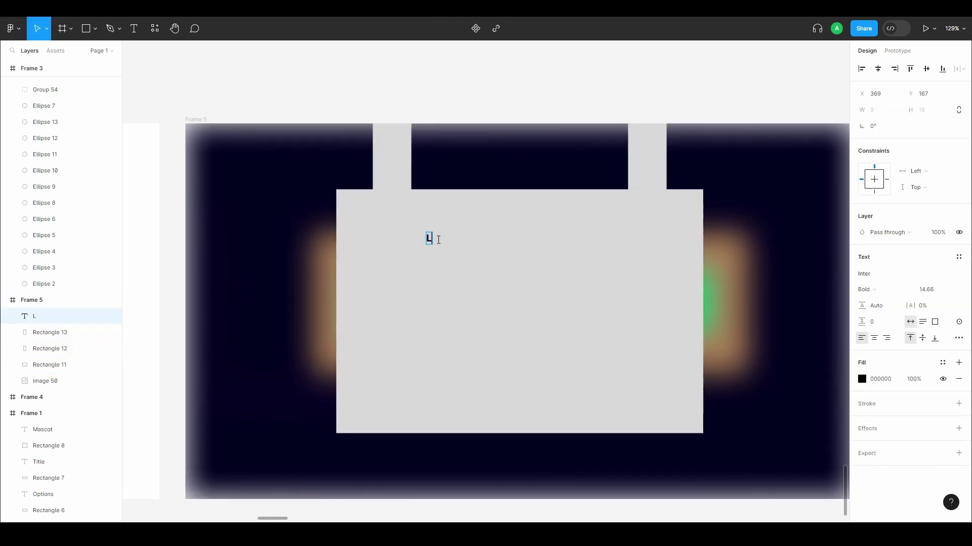
{"action": "type", "text": "Level 1 complete!"}
{"action": "key", "text": "Escape"}
{"action": "left_click_drag", "start_coordinate": [488, 240], "coordinate": [706, 266]}
{"action": "key", "text": "k"}
{"action": "key", "text": "v"}
{"action": "left_click_drag", "start_coordinate": [591, 251], "coordinate": [520, 233]}
Draw a yellow 80×80 star below the heading
{"action": "left_click", "coordinate": [95, 28]}
{"action": "left_click", "coordinate": [51, 113]}
{"action": "left_click_drag", "start_coordinate": [401, 277], "coordinate": [436, 312]}
{"action": "left_click", "coordinate": [861, 289]}
{"action": "left_click", "coordinate": [774, 398]}
{"action": "left_click_drag", "start_coordinate": [816, 310], "coordinate": [839, 266]}
{"action": "left_click_drag", "start_coordinate": [426, 293], "coordinate": [424, 284]}
{"action": "left_click_drag", "start_coordinate": [434, 305], "coordinate": [542, 302]}
Paste a copied element and type the 'Menu' button label
{"action": "key", "text": "ctrl+c"}
{"action": "key", "text": "ctrl+v"}
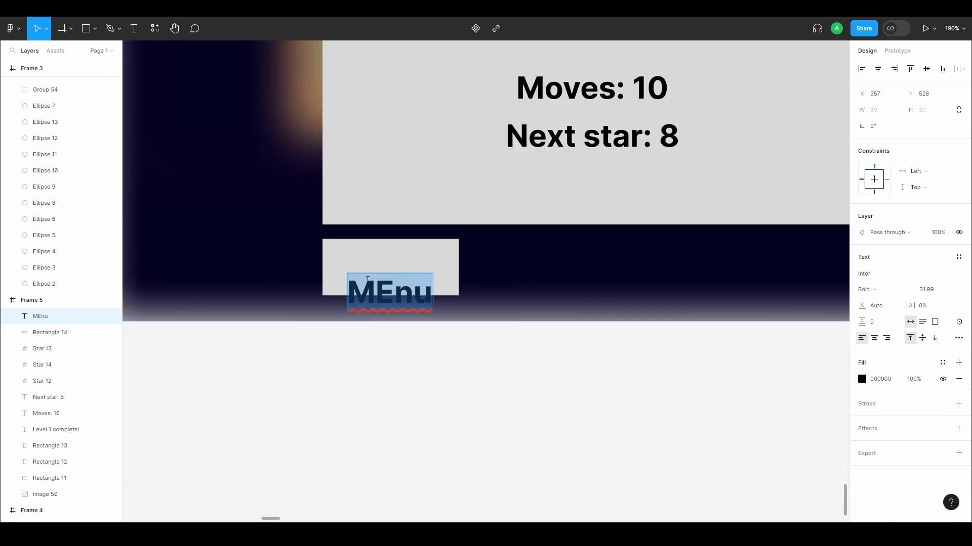
{"action": "type", "text": "Menu"}
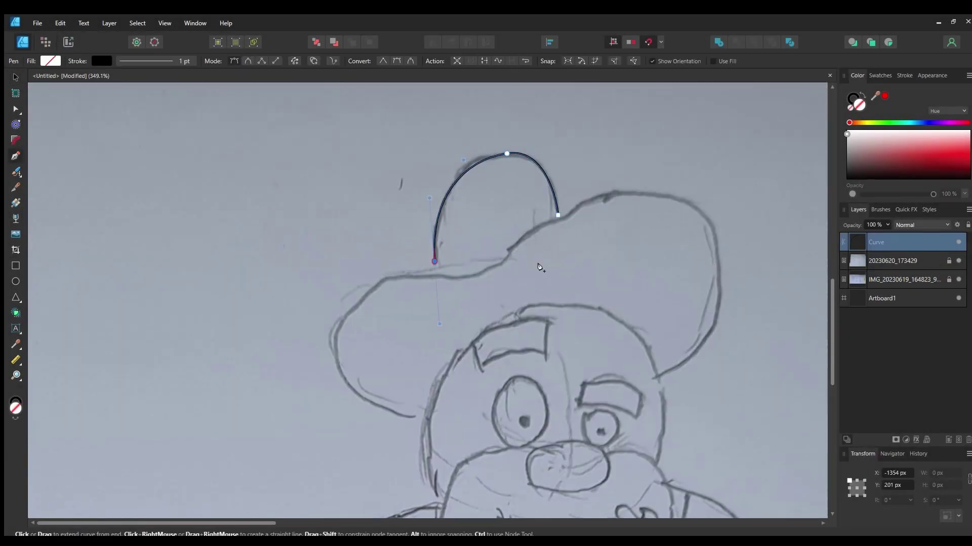
Close the traced hat and face curves into shapes and fill the hat orange
{"action": "left_click", "coordinate": [939, 149]}
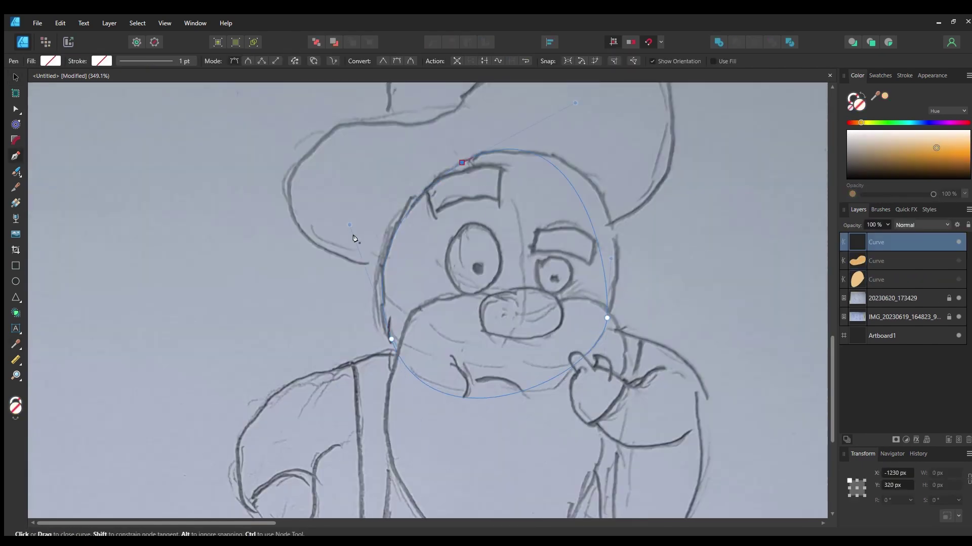
{"action": "left_click", "coordinate": [905, 142]}
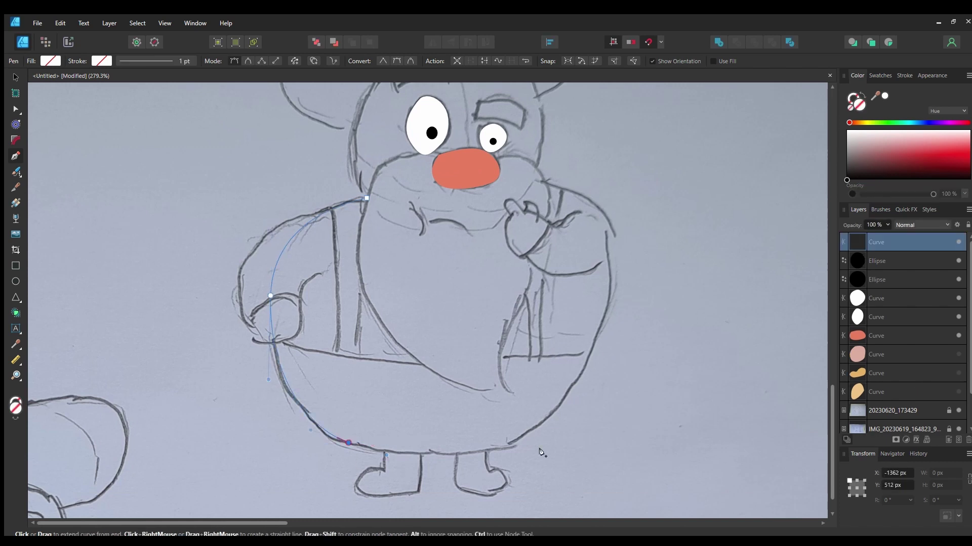
{"action": "left_click", "coordinate": [367, 211]}
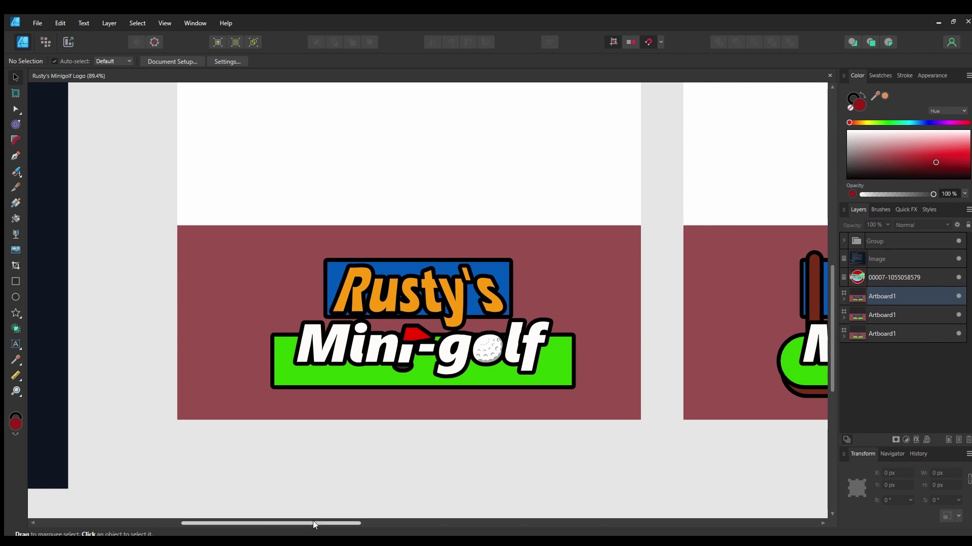
Pan across the finished Rusty's Minigolf Logo artboards
{"action": "left_click_drag", "start_coordinate": [313, 521], "coordinate": [629, 488]}
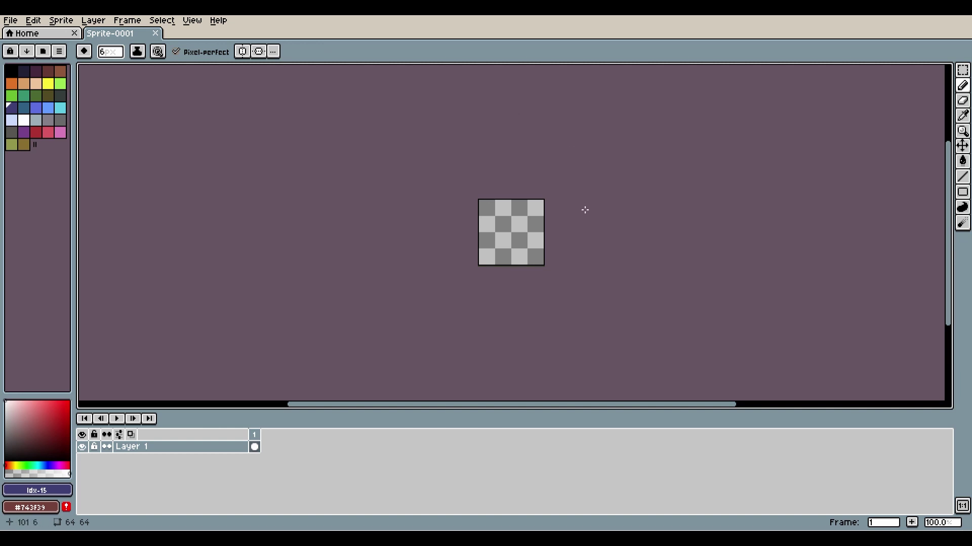
Fill the sprite dark red (#743F39) and apply a yellow outline
{"action": "scroll", "coordinate": [585, 209], "scroll_direction": "up", "scroll_amount": 2}
{"action": "middle_click_drag", "start_coordinate": [581, 210], "coordinate": [619, 192]}
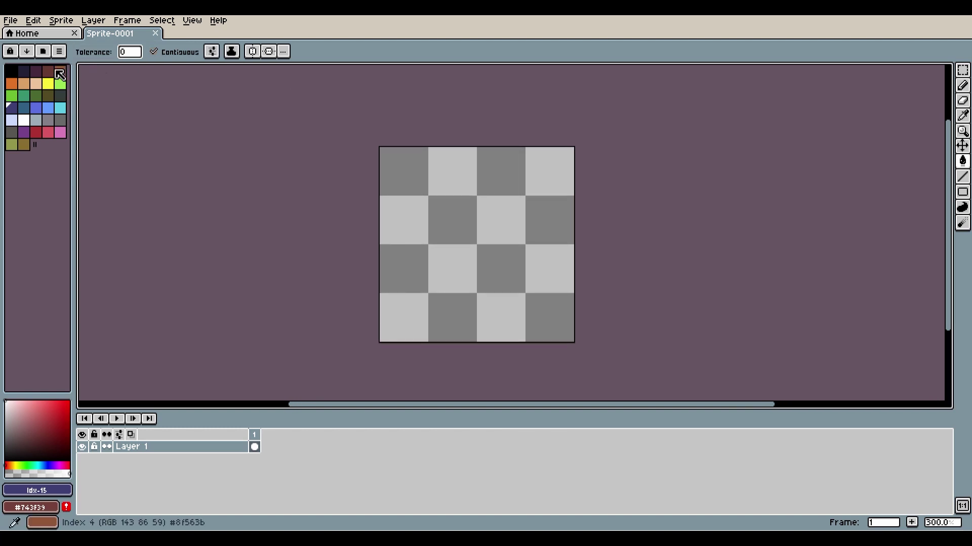
{"action": "left_click", "coordinate": [463, 253]}
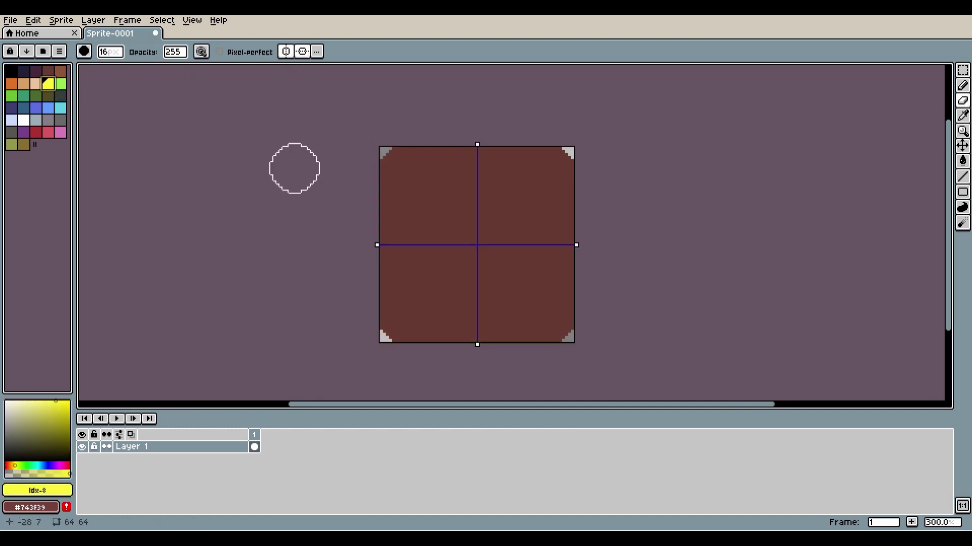
{"action": "key", "text": "shift+o"}
{"action": "left_click", "coordinate": [650, 224]}
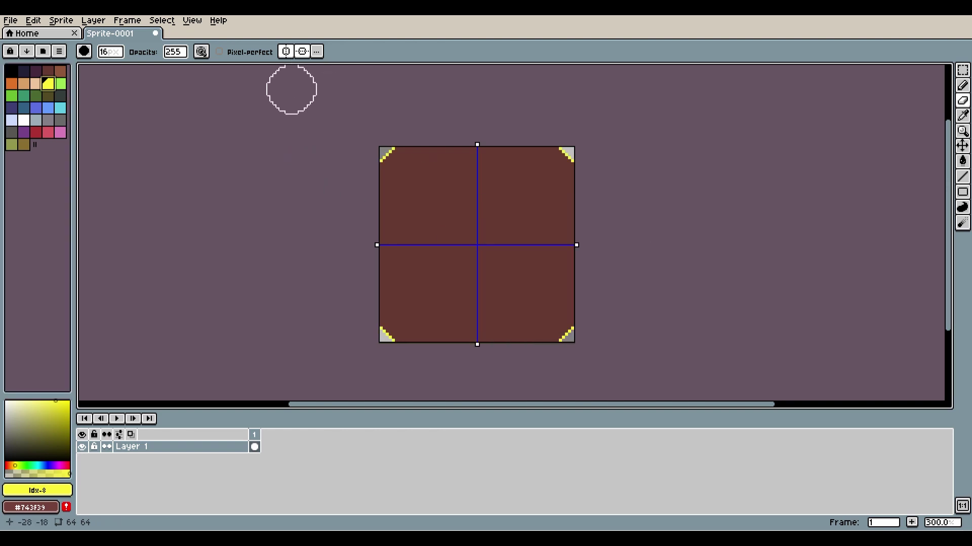
Draw yellow lines along the sprite's top and side edges
{"action": "key", "text": "l"}
{"action": "scroll", "coordinate": [385, 154], "scroll_direction": "up", "scroll_amount": 2}
{"action": "scroll", "coordinate": [402, 144], "scroll_direction": "up", "scroll_amount": 2}
{"action": "left_click_drag", "start_coordinate": [402, 144], "coordinate": [620, 143]}
{"action": "mouse_move", "coordinate": [478, 243]}
{"action": "middle_mouse_down"}
{"action": "mouse_move", "coordinate": [393, 132]}
{"action": "mouse_move", "coordinate": [403, 169]}
{"action": "middle_mouse_up"}
{"action": "left_click_drag", "start_coordinate": [289, 95], "coordinate": [302, 167]}
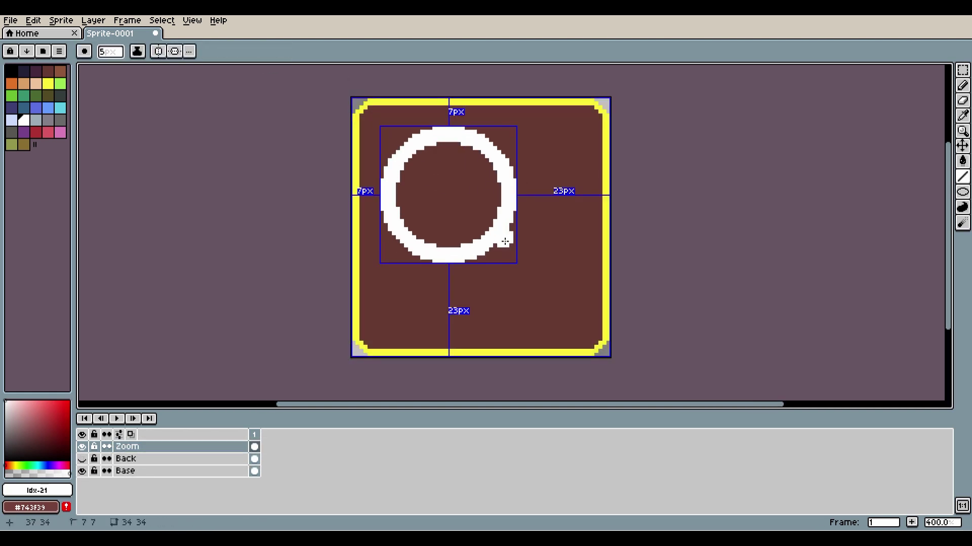
{"action": "scroll", "coordinate": [562, 297], "scroll_direction": "down", "scroll_amount": 2}
Set Artboard1 to 200 px wide, add a 60 px-high second artboard beside it
{"action": "scroll", "coordinate": [577, 215], "scroll_direction": "up", "scroll_amount": 2}
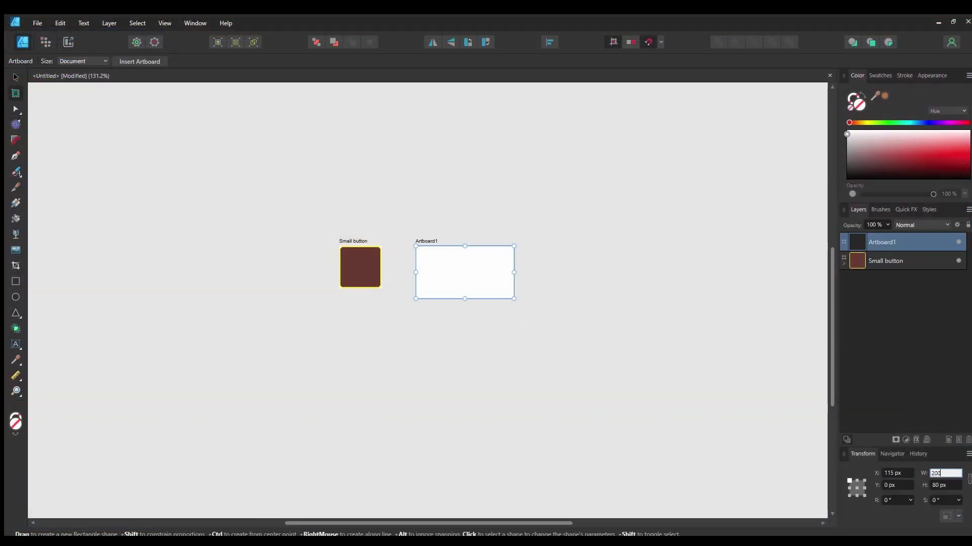
{"action": "key", "text": "Return"}
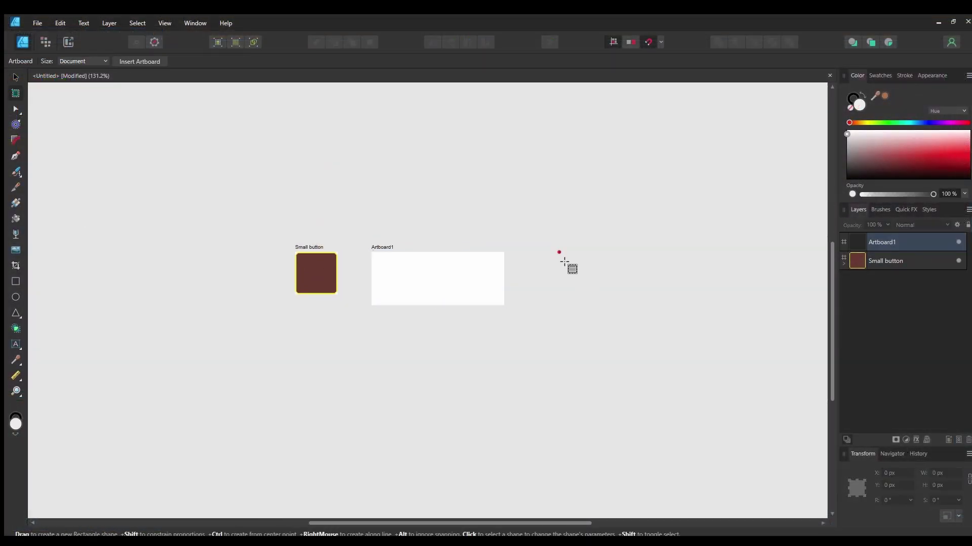
{"action": "left_click_drag", "start_coordinate": [553, 252], "coordinate": [689, 317]}
{"action": "left_click", "coordinate": [936, 473]}
{"action": "type", "text": "60"}
{"action": "key", "text": "Return"}
{"action": "key", "text": "v"}
{"action": "left_click_drag", "start_coordinate": [564, 247], "coordinate": [542, 248]}
Cover Artboard1 with a rectangle filled with the small button's sampled brown, then select the grain curves
{"action": "scroll", "coordinate": [494, 287], "scroll_direction": "up", "scroll_amount": 5}
{"action": "left_click", "coordinate": [15, 281]}
{"action": "left_click_drag", "start_coordinate": [280, 198], "coordinate": [685, 361]}
{"action": "key", "text": "i"}
{"action": "left_click", "coordinate": [119, 252]}
{"action": "key", "text": "v"}
{"action": "middle_click_drag", "start_coordinate": [324, 151], "coordinate": [364, 175]}
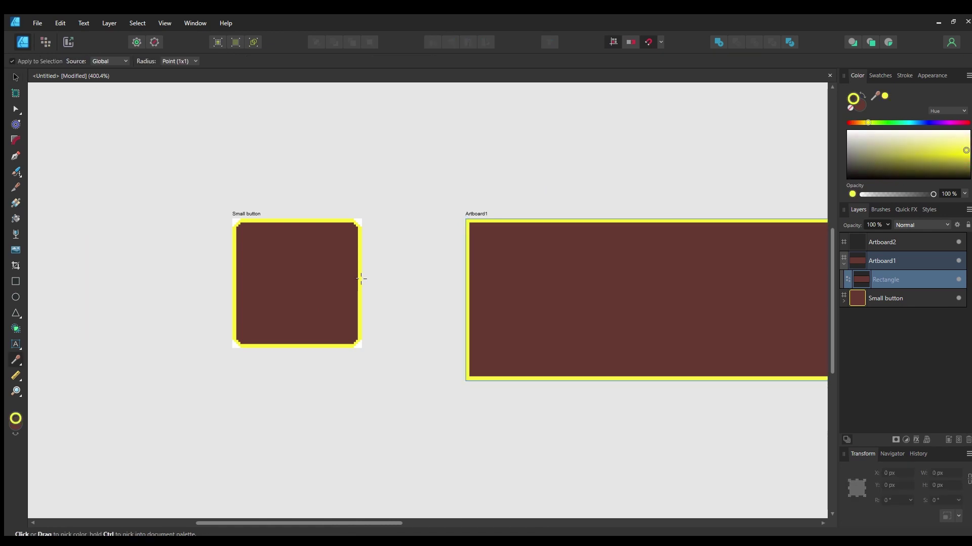
{"action": "scroll", "coordinate": [378, 327], "scroll_direction": "up", "scroll_amount": 2, "text": "ctrl"}
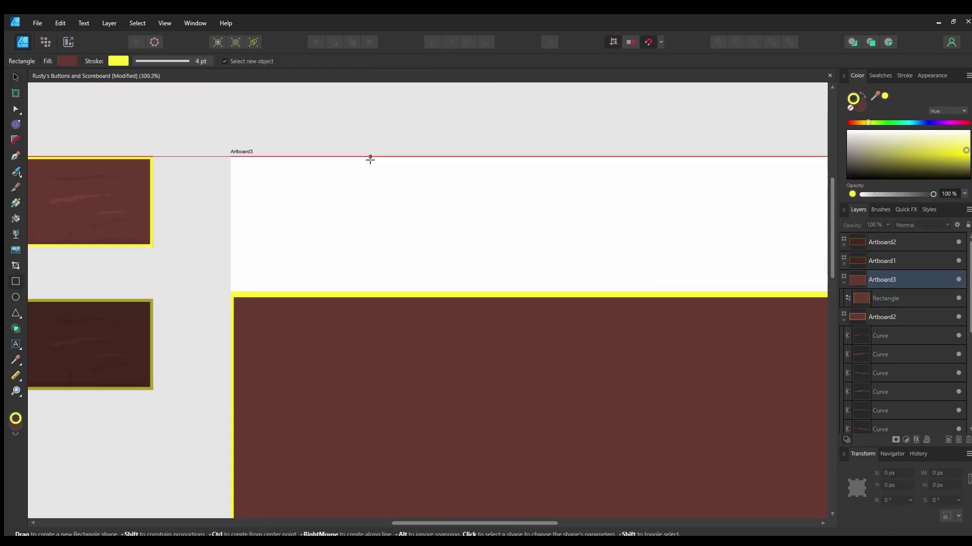
{"action": "left_click_drag", "start_coordinate": [244, 127], "coordinate": [765, 338]}
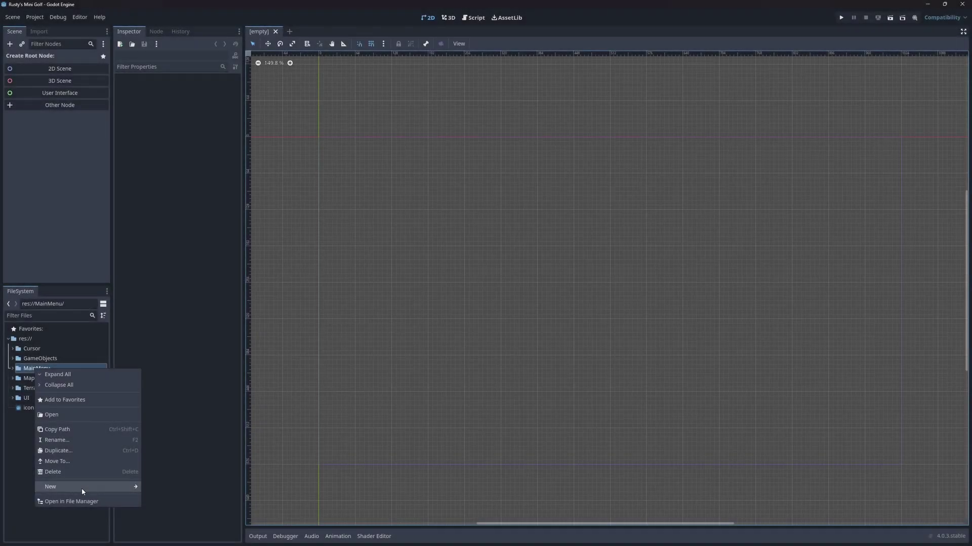
Create a MainMenu user-interface scene in the MainMenu folder
{"action": "mouse_move", "coordinate": [81, 488]}
{"action": "left_click", "coordinate": [162, 499]}
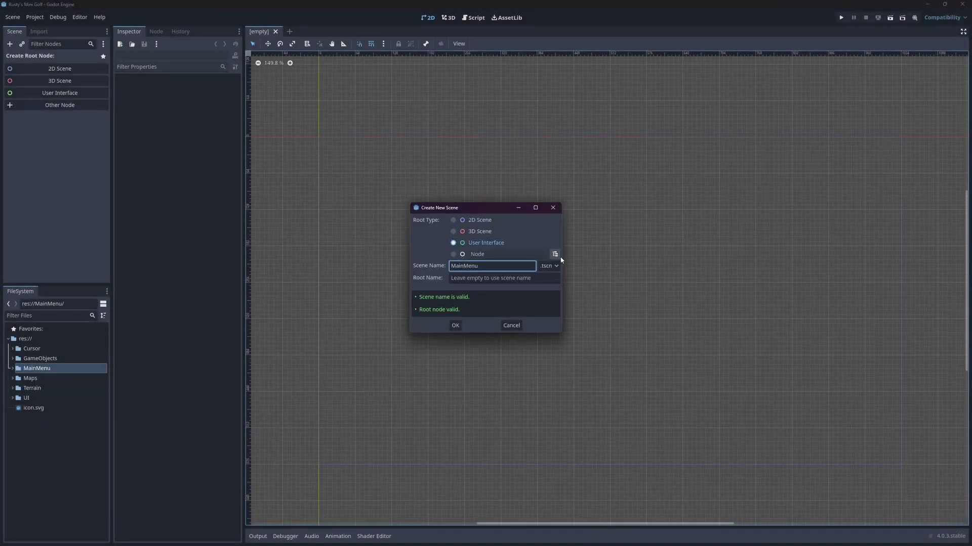
{"action": "key", "text": "Return"}
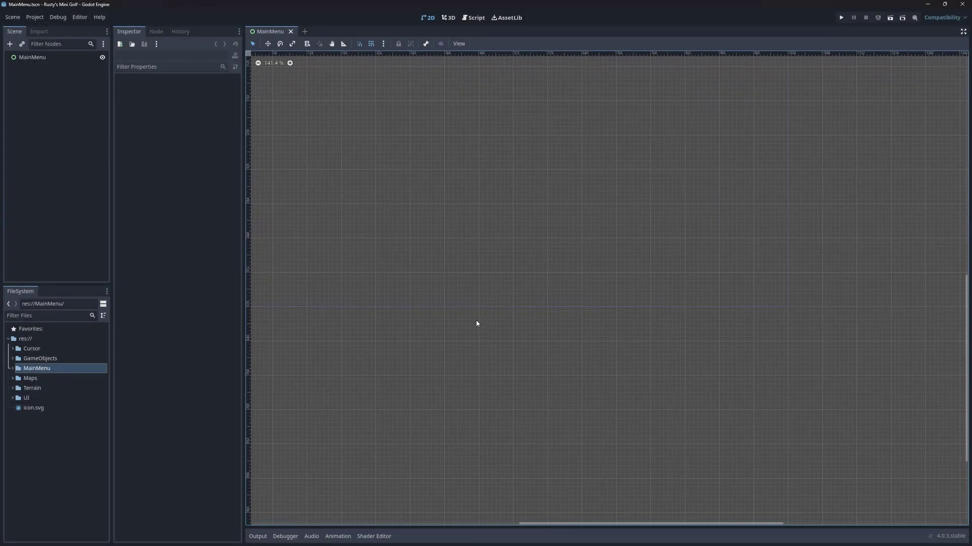
Compare against the Figma menu design, then select the MainMenu root node
{"action": "scroll", "coordinate": [475, 320], "scroll_direction": "up", "scroll_amount": 4}
{"action": "middle_click_drag", "start_coordinate": [576, 343], "coordinate": [548, 340]}
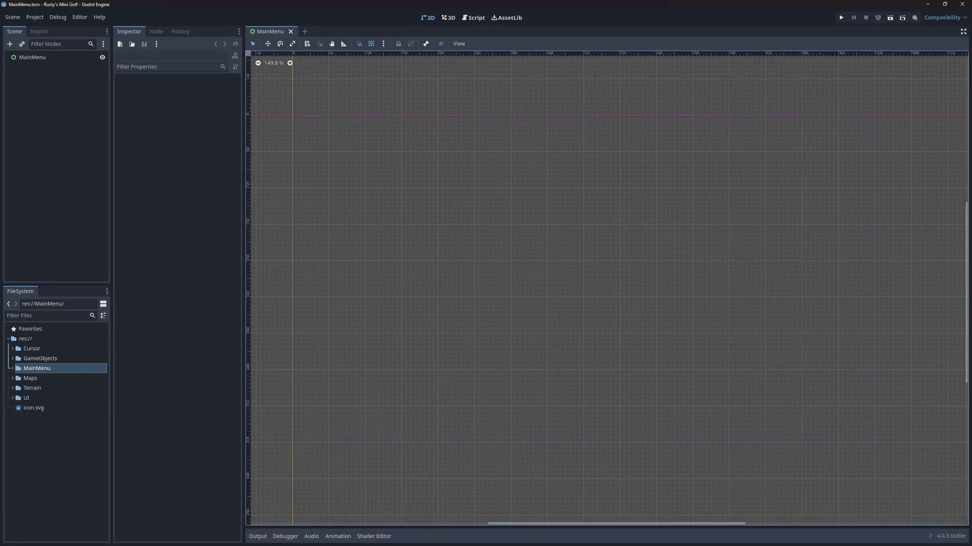
{"action": "left_click_drag", "start_coordinate": [971, 69], "coordinate": [442, 99]}
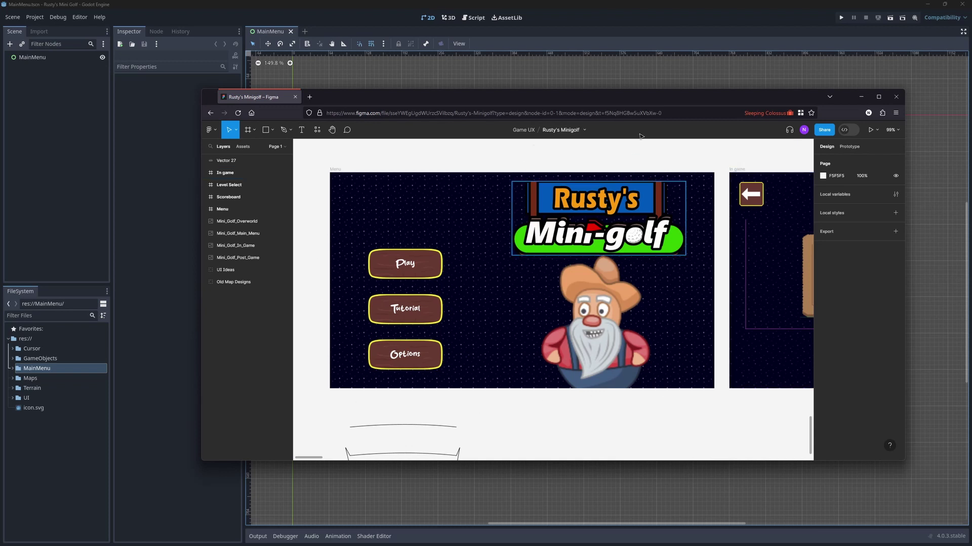
{"action": "left_click_drag", "start_coordinate": [616, 96], "coordinate": [971, 96]}
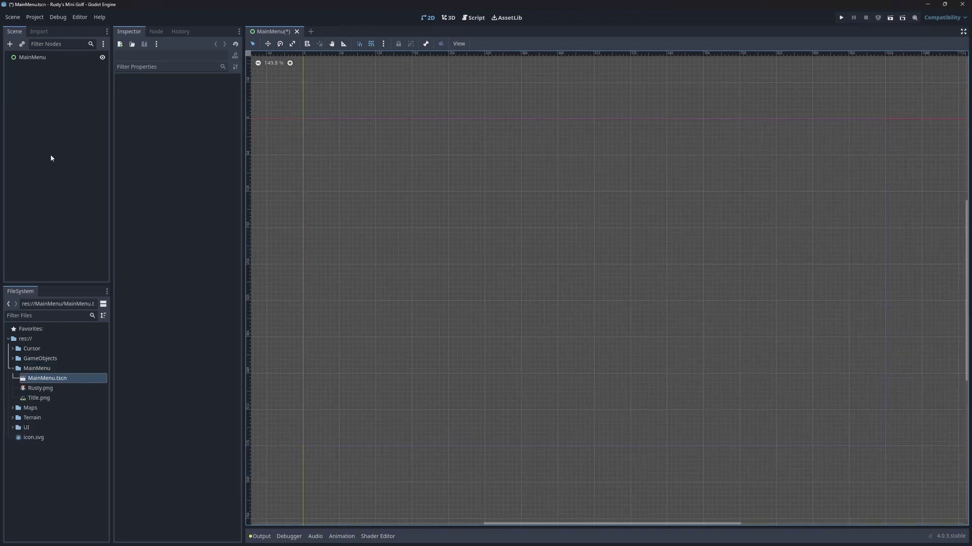
{"action": "left_click", "coordinate": [24, 58]}
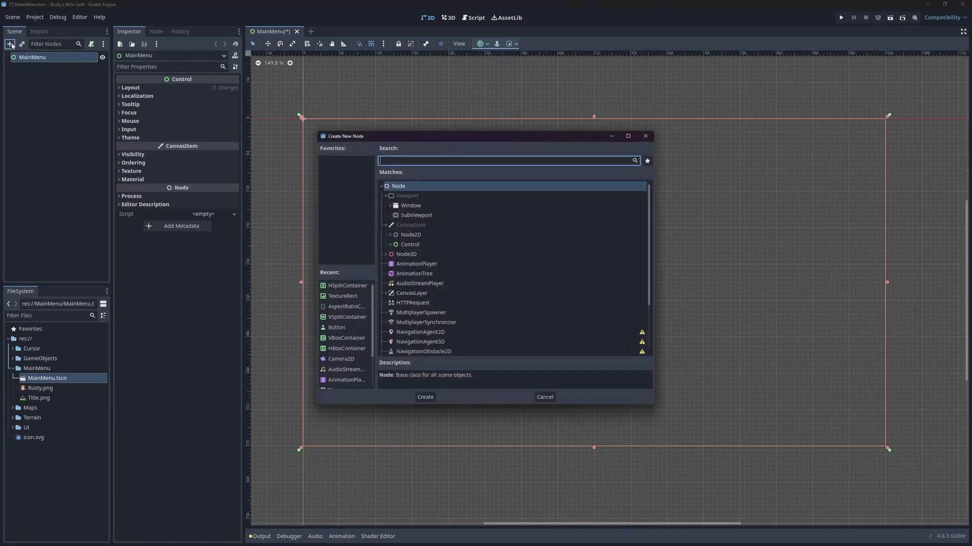
Add a VBoxContainer under MainMenu named Navigation
{"action": "type", "text": "vbox"}
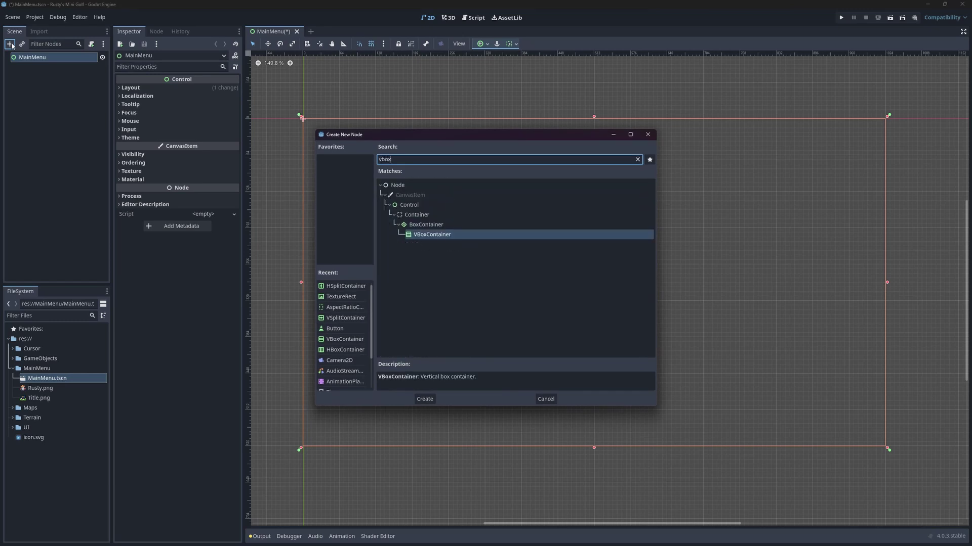
{"action": "key", "text": "Return"}
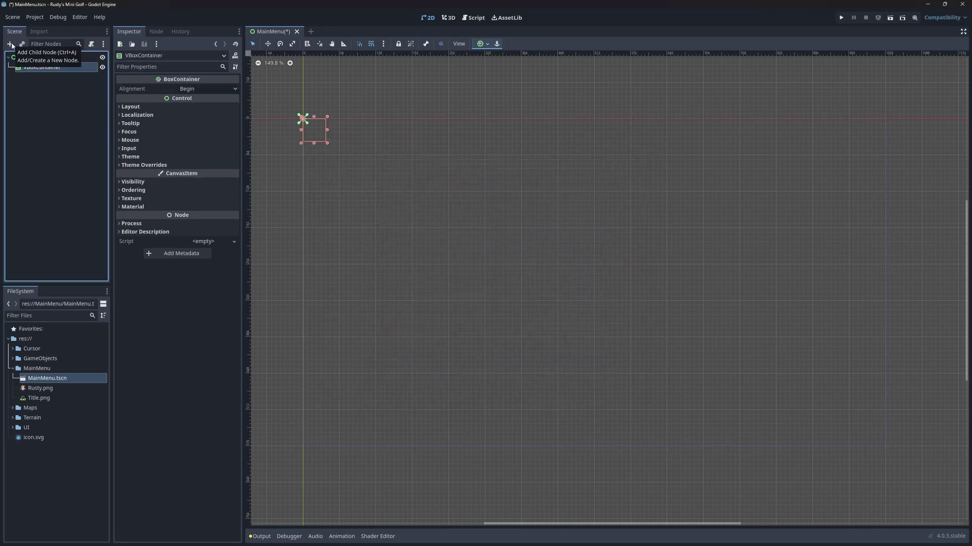
{"action": "key", "text": "F2"}
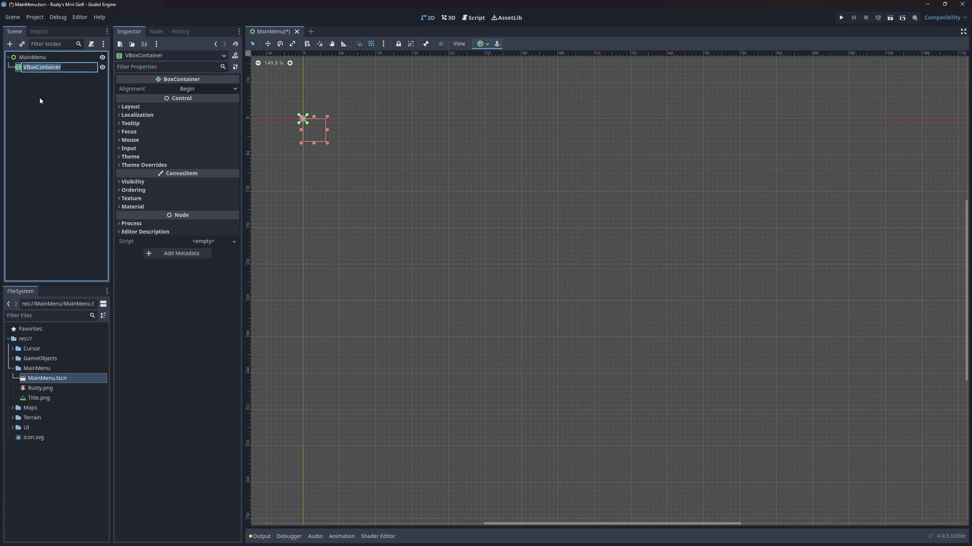
{"action": "type", "text": "Navigation"}
{"action": "key", "text": "Return"}
Add a Button under Navigation and duplicate it to make three buttons
{"action": "left_click", "coordinate": [10, 46]}
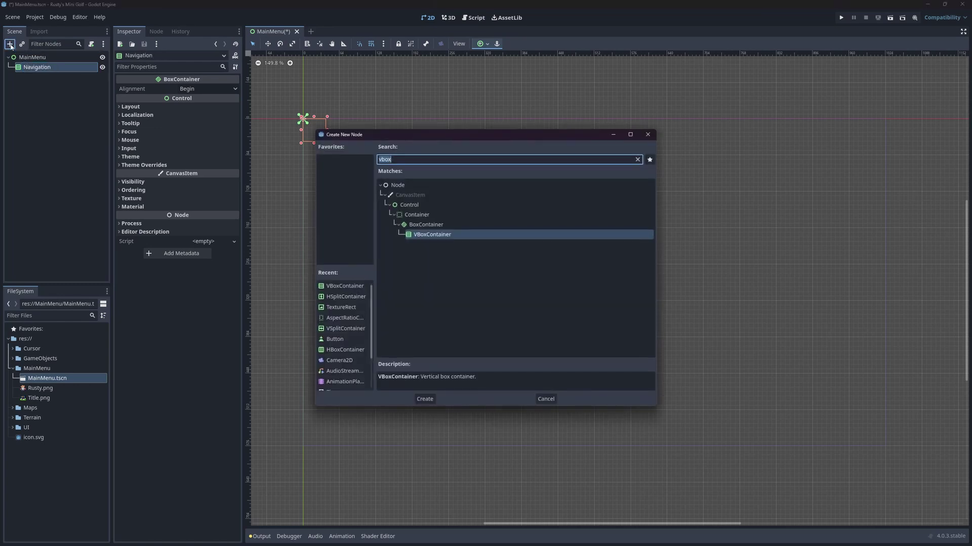
{"action": "type", "text": "butto"}
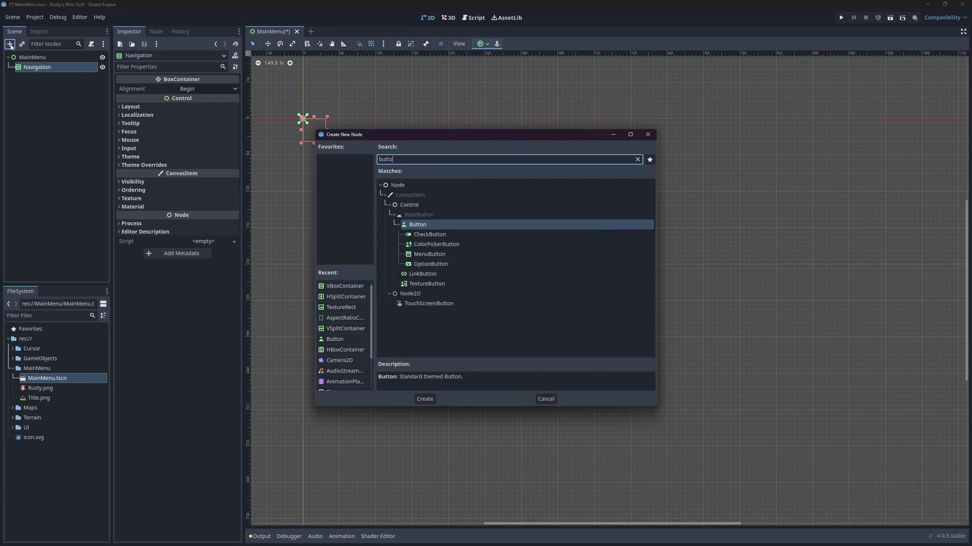
{"action": "double_click", "coordinate": [420, 228]}
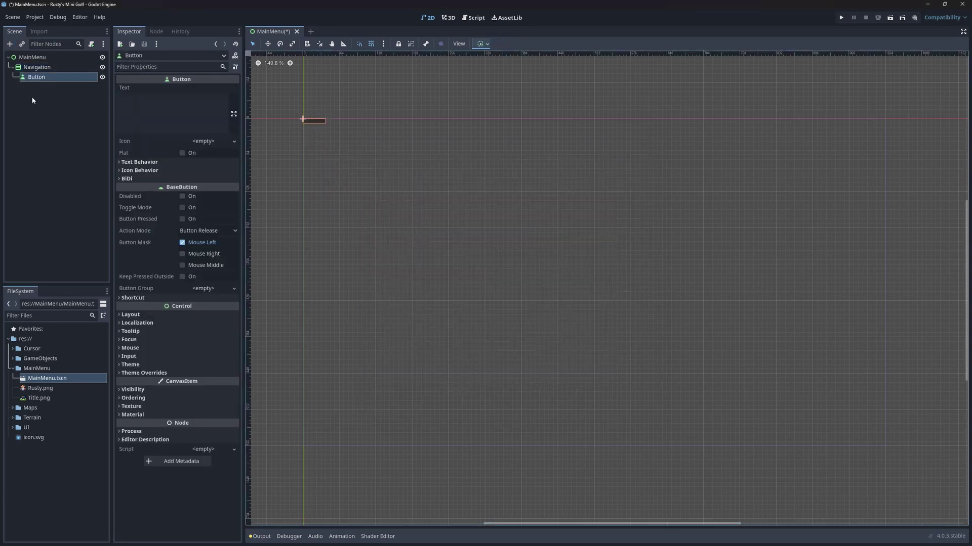
{"action": "key", "text": "ctrl+d"}
{"action": "key", "text": "ctrl+d"}
Rename the buttons Play, Tutorial and Options, and save the scene
{"action": "double_click", "coordinate": [41, 76]}
{"action": "type", "text": "Play"}
{"action": "key", "text": "Return"}
{"action": "key", "text": "Down"}
{"action": "key", "text": "F2"}
{"action": "type", "text": "Tutorial"}
{"action": "key", "text": "Return"}
{"action": "key", "text": "Down"}
{"action": "key", "text": "F2"}
{"action": "type", "text": "Options"}
{"action": "key", "text": "Return"}
{"action": "key", "text": "ctrl+s"}
Set the button labels to PLAY, TUTORIAL and OPTIONS
{"action": "left_click", "coordinate": [42, 78]}
{"action": "left_click", "coordinate": [157, 113]}
{"action": "type", "text": "PLAY"}
{"action": "left_click", "coordinate": [43, 87]}
{"action": "left_click", "coordinate": [183, 113]}
{"action": "type", "text": "TUTORIAL"}
{"action": "left_click", "coordinate": [38, 96]}
{"action": "left_click", "coordinate": [183, 112]}
{"action": "type", "text": "OPTIONS"}
Anchor the Navigation container to the Center Left preset
{"action": "left_click", "coordinate": [37, 66]}
{"action": "left_click", "coordinate": [479, 44]}
{"action": "left_click", "coordinate": [482, 83]}
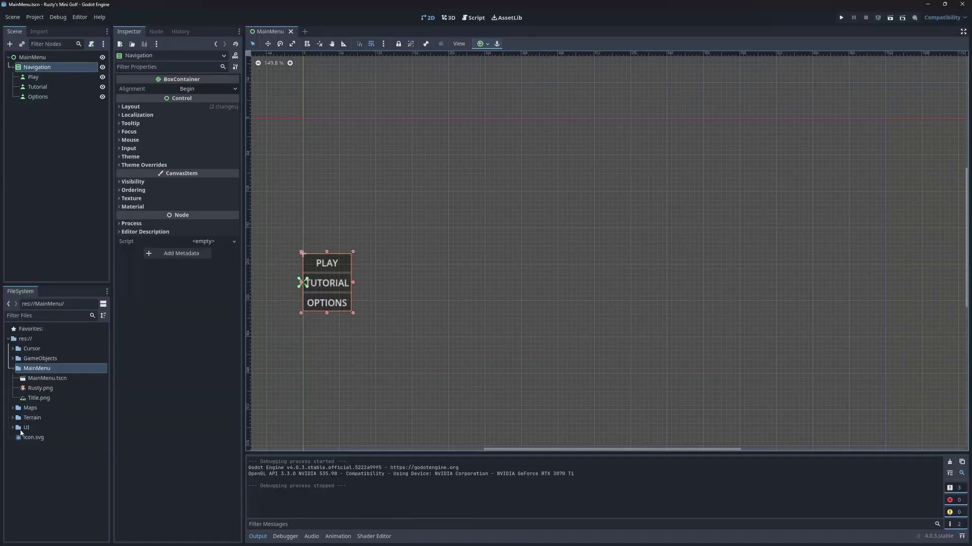
Create a new Theme resource saved as ButtonTheme.tres in the UI folder
{"action": "double_click", "coordinate": [23, 428]}
{"action": "right_click", "coordinate": [25, 427]}
{"action": "mouse_move", "coordinate": [80, 530]}
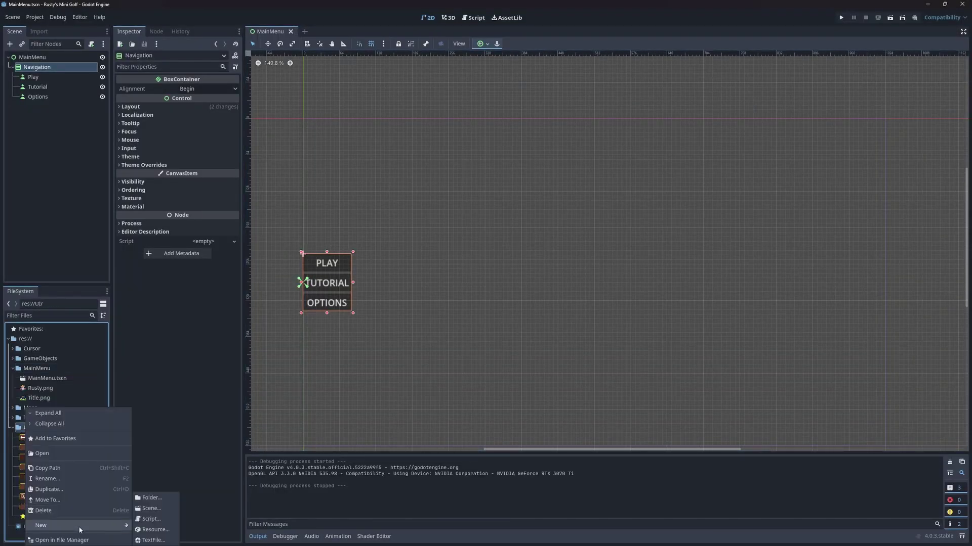
{"action": "left_click", "coordinate": [154, 530]}
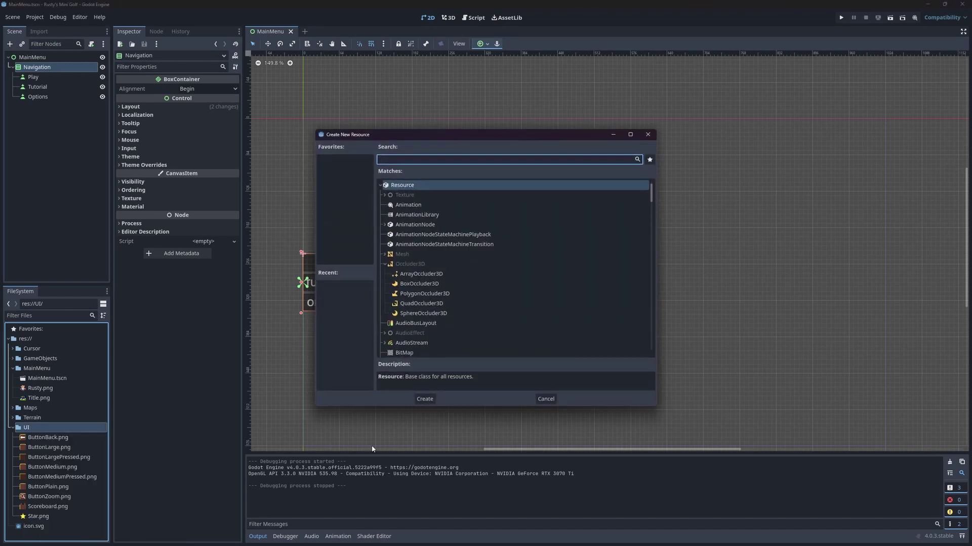
{"action": "type", "text": "Theme"}
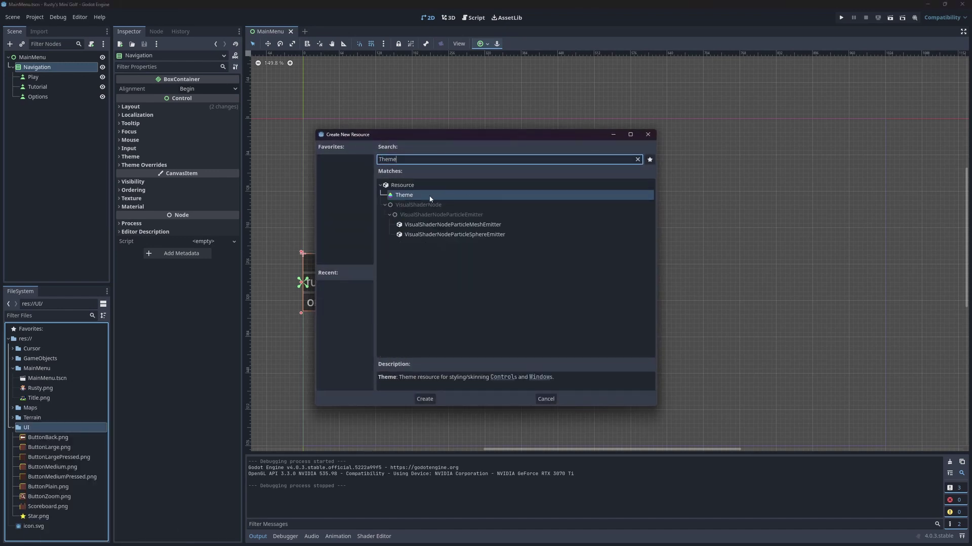
{"action": "double_click", "coordinate": [429, 195]}
{"action": "type", "text": "ButtonTheme"}
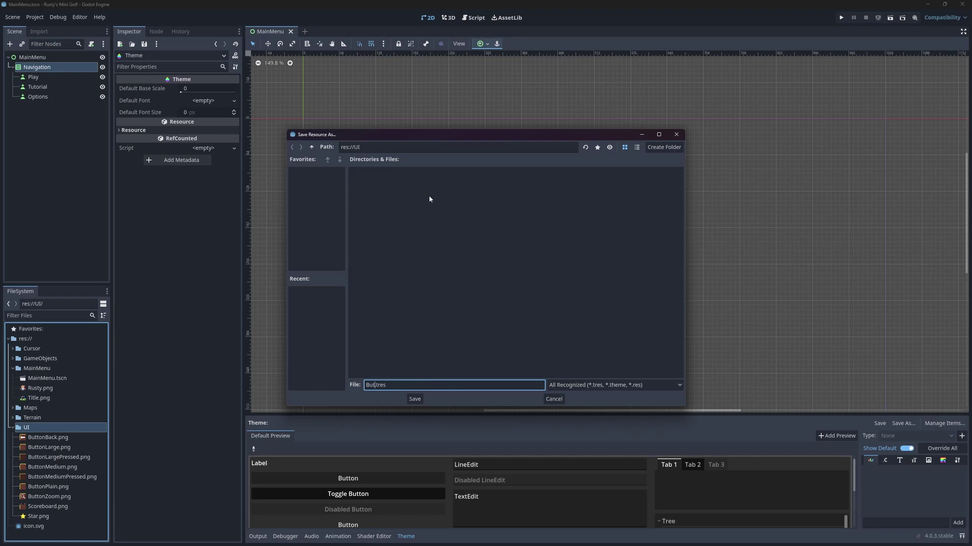
{"action": "left_click", "coordinate": [419, 398]}
Create three StyleBoxTexture resources in the UI folder, named ButtonStyleNormal and ButtonStyleHover
{"action": "right_click", "coordinate": [30, 409]}
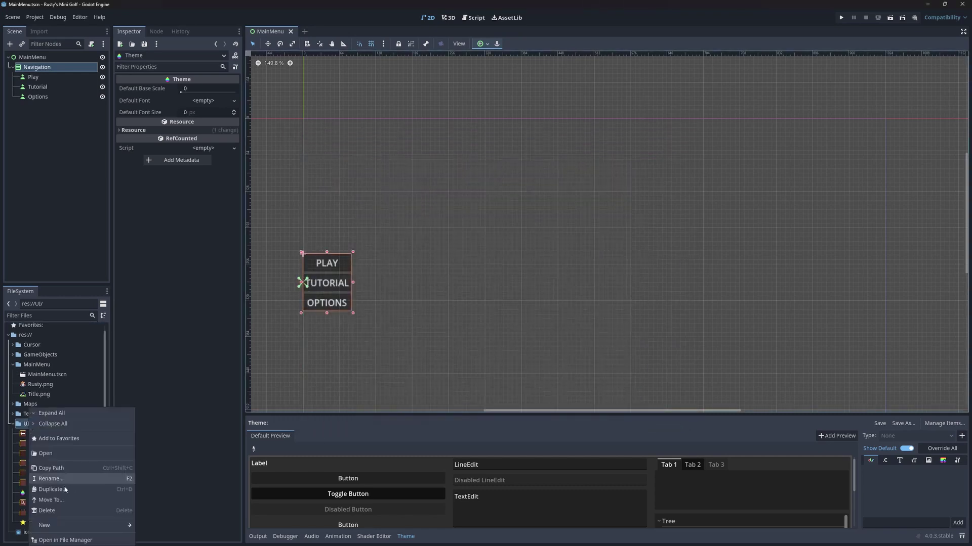
{"action": "mouse_move", "coordinate": [66, 525]}
{"action": "left_click", "coordinate": [162, 530]}
{"action": "type", "text": "Sty"}
{"action": "double_click", "coordinate": [440, 287]}
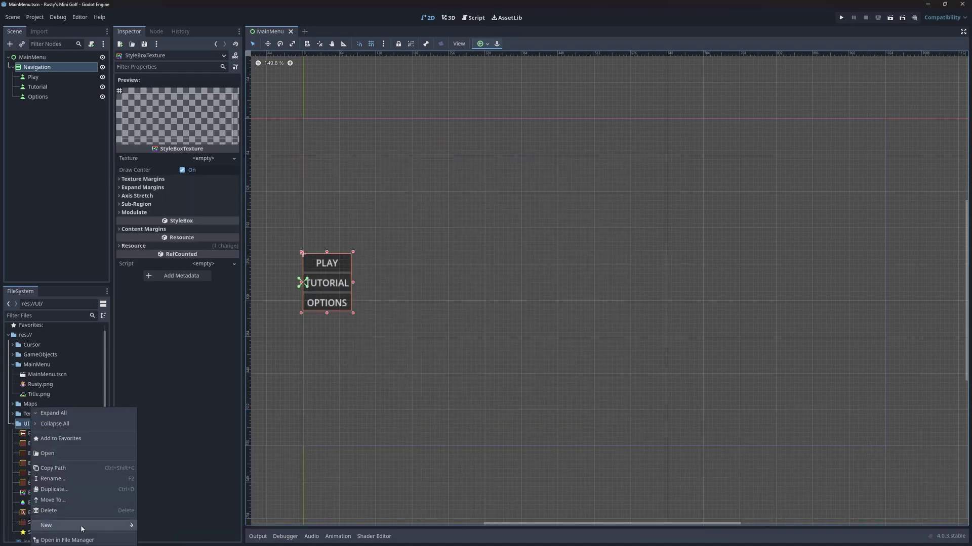
{"action": "left_click", "coordinate": [162, 529]}
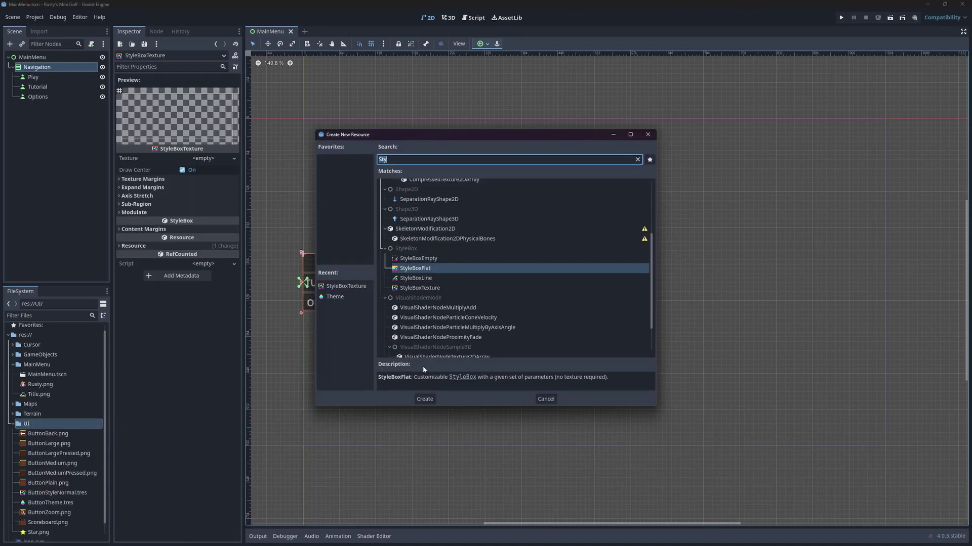
{"action": "double_click", "coordinate": [412, 269]}
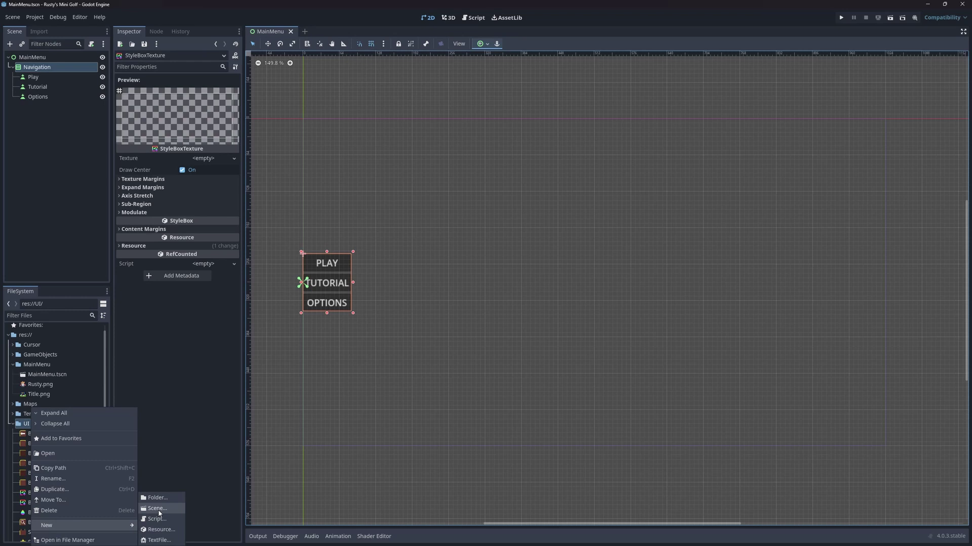
{"action": "left_click", "coordinate": [162, 530]}
{"action": "double_click", "coordinate": [430, 290]}
Save the third stylebox as ButtonStyleToggle and select ButtonTheme.tres
{"action": "type", "text": "ButtonStyleToggle"}
{"action": "key", "text": "Return"}
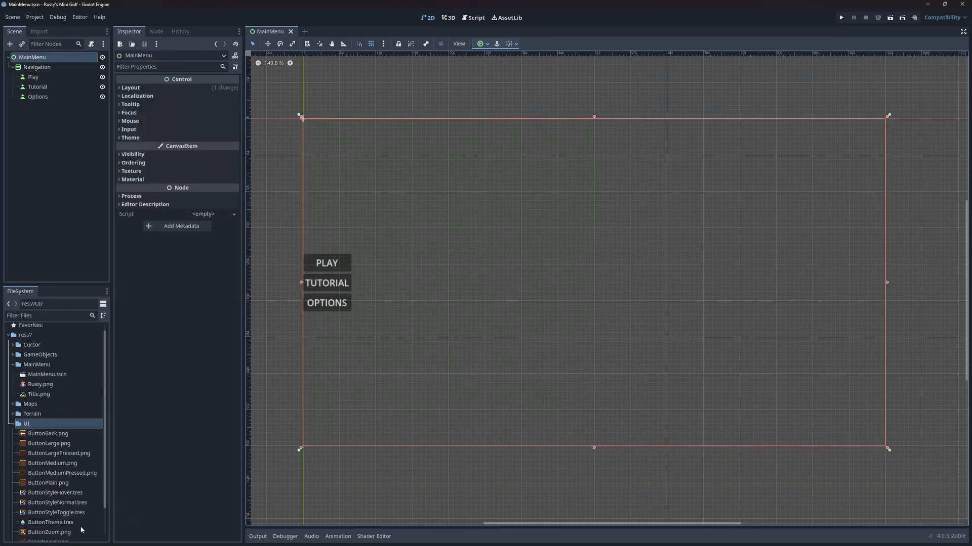
{"action": "left_click", "coordinate": [60, 523]}
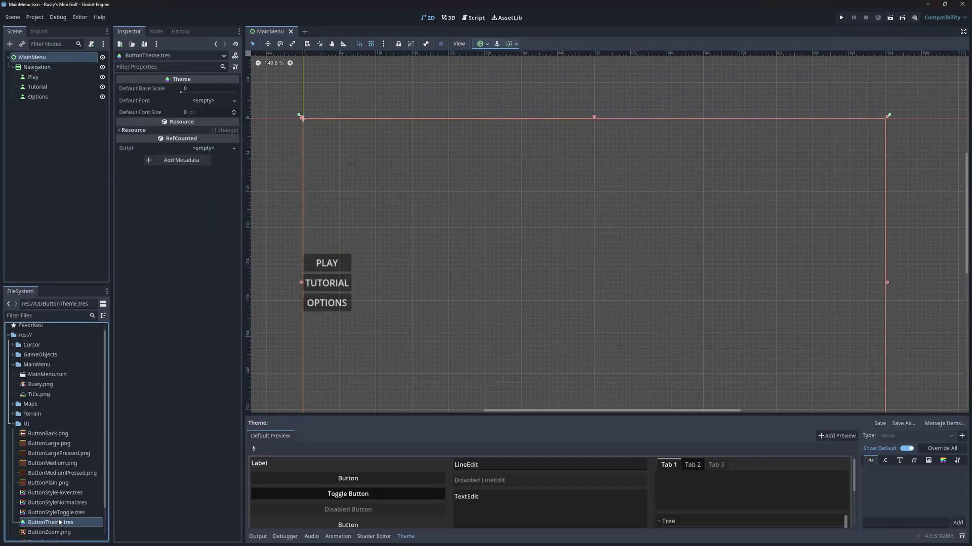
Import the Button type's styleboxes with data into ButtonTheme via Manage Items
{"action": "left_click", "coordinate": [943, 424]}
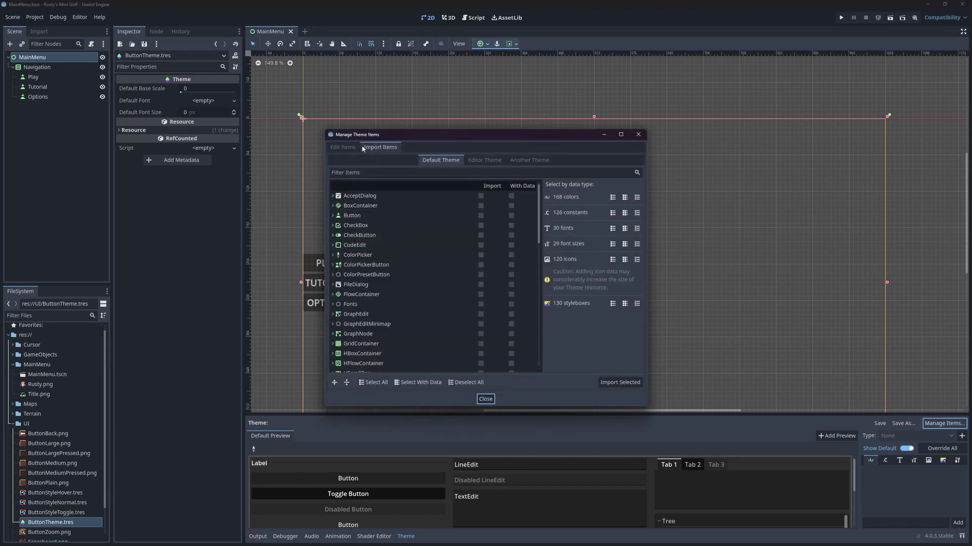
{"action": "left_click", "coordinate": [333, 216]}
{"action": "left_click", "coordinate": [360, 266]}
{"action": "left_click", "coordinate": [360, 268]}
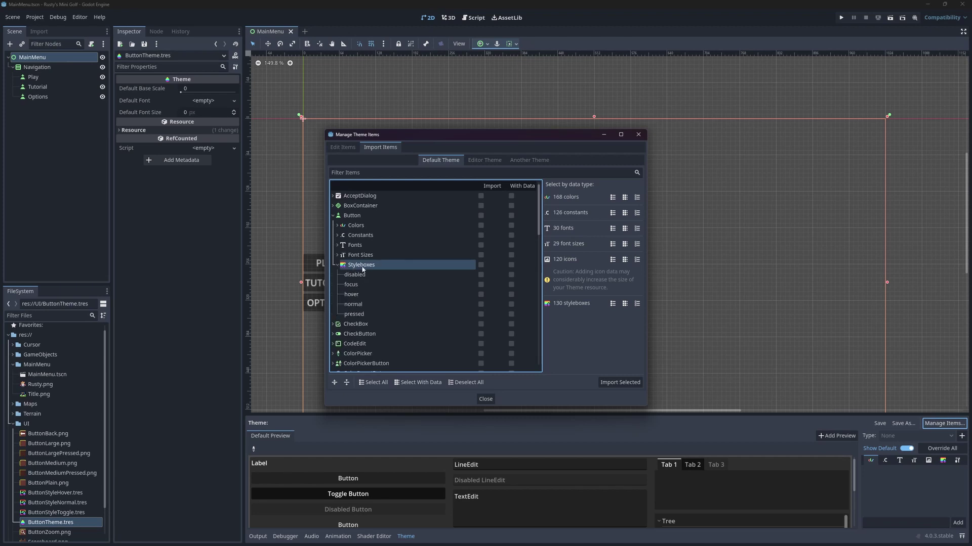
{"action": "left_click", "coordinate": [481, 266]}
{"action": "left_click", "coordinate": [511, 264]}
{"action": "left_click", "coordinate": [619, 383]}
{"action": "left_click", "coordinate": [485, 399]}
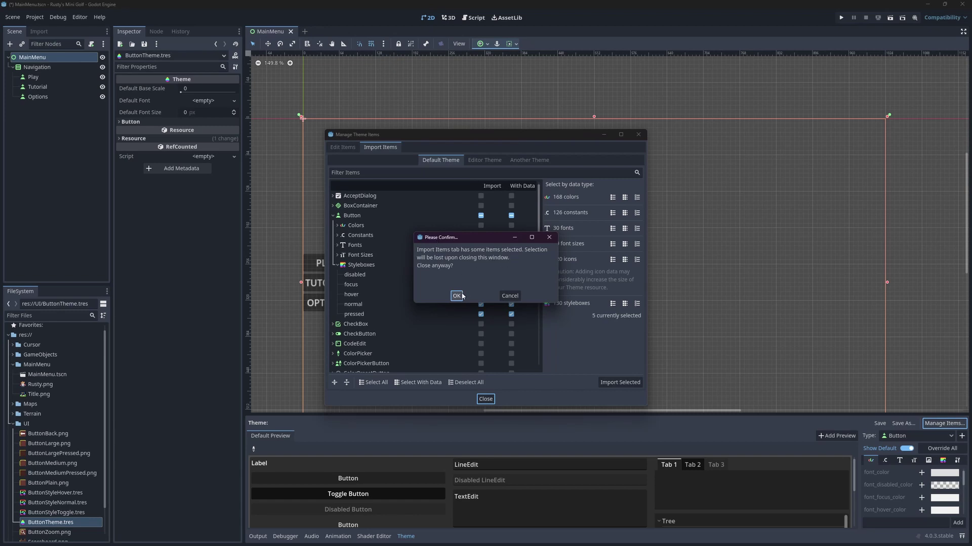
{"action": "left_click", "coordinate": [457, 296]}
Assign ButtonStyleNormal, ButtonStyleHover and ButtonStyleToggle to the Button's normal, hover and pressed styleboxes
{"action": "left_click_drag", "start_coordinate": [574, 414], "coordinate": [578, 304]}
{"action": "left_click_drag", "start_coordinate": [856, 401], "coordinate": [618, 401]}
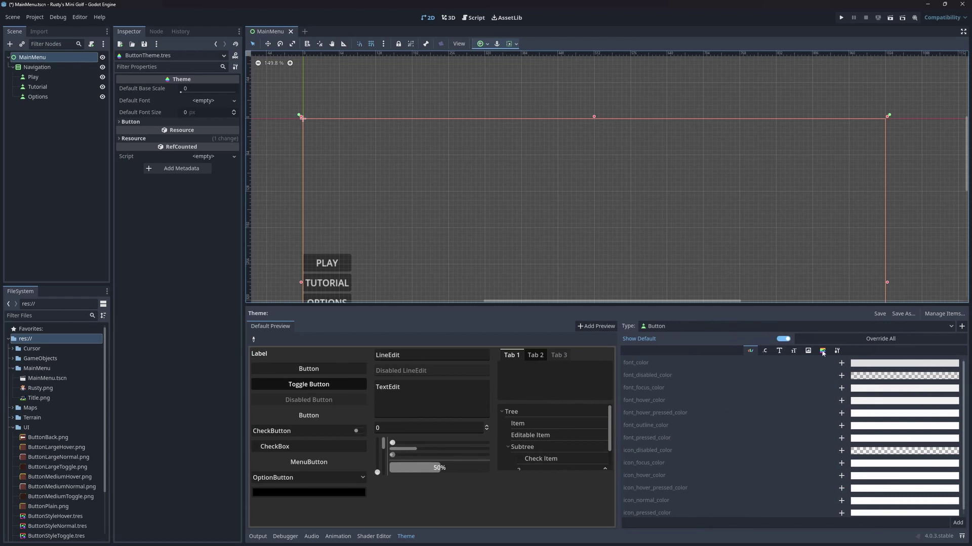
{"action": "left_click", "coordinate": [822, 351]}
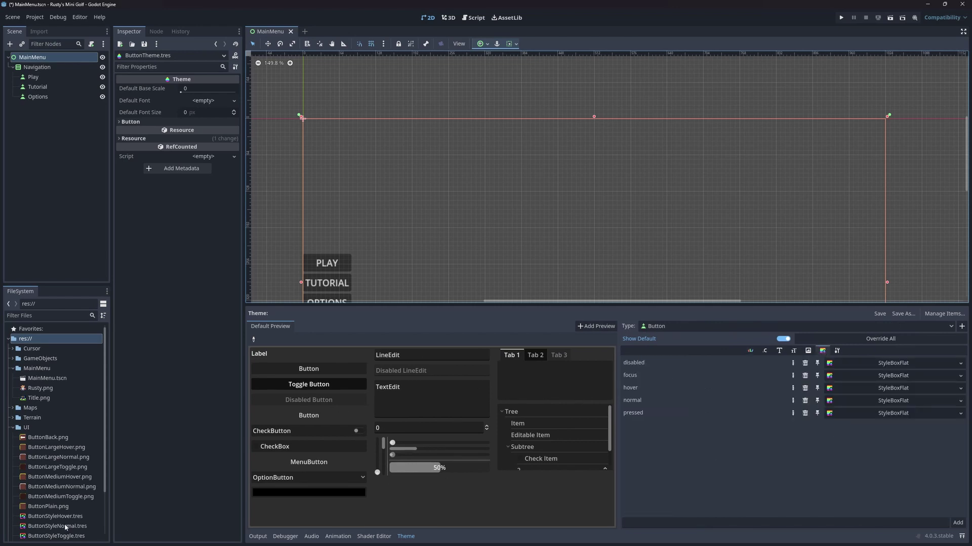
{"action": "left_click_drag", "start_coordinate": [61, 526], "coordinate": [892, 402]}
{"action": "left_click_drag", "start_coordinate": [56, 517], "coordinate": [890, 388]}
{"action": "left_click_drag", "start_coordinate": [66, 536], "coordinate": [881, 416]}
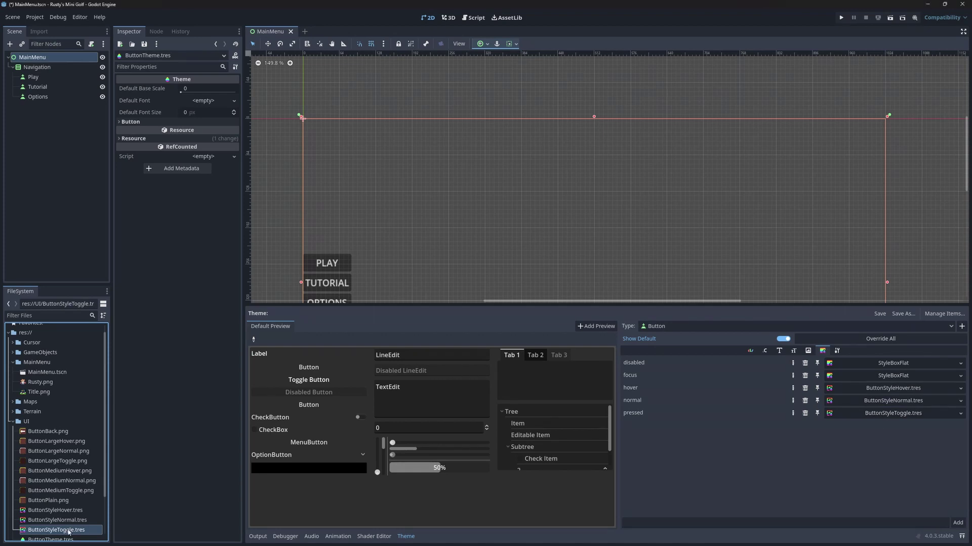
Rename ButtonStyleToggle.tres to ButtonStylePressed.tres
{"action": "key", "text": "F2"}
{"action": "key", "text": "Right"}
{"action": "key", "text": "shift+Left"}
{"action": "key", "text": "shift+Left"}
{"action": "key", "text": "shift+Left"}
{"action": "key", "text": "shift+Left"}
{"action": "key", "text": "shift+Left"}
{"action": "key", "text": "shift+Left"}
{"action": "type", "text": "Pressed"}
{"action": "key", "text": "Return"}
Rename the toggle images to ButtonLargePressed.png and ButtonMediumPressed.png
{"action": "left_click", "coordinate": [71, 461]}
{"action": "key", "text": "F2"}
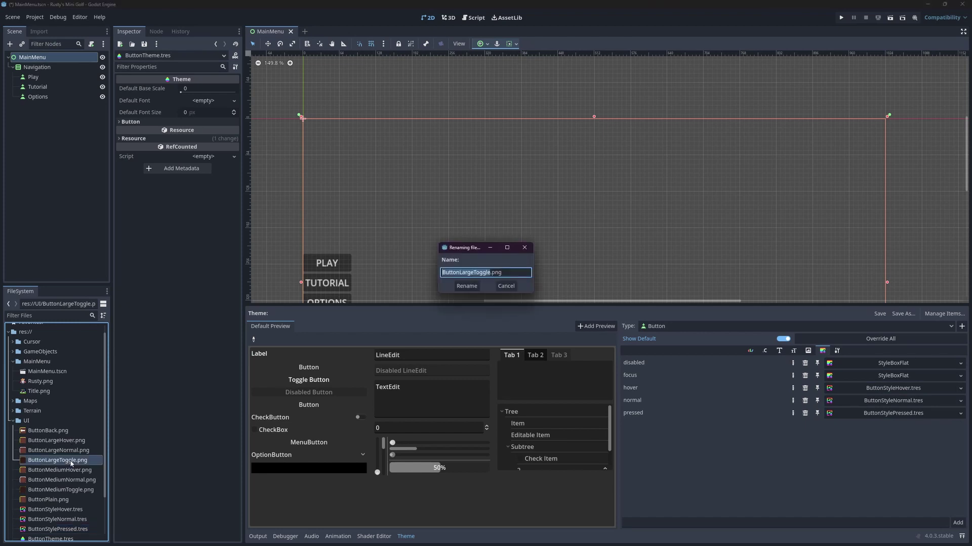
{"action": "key", "text": "Right"}
{"action": "key", "text": "Left"}
{"action": "key", "text": "Left"}
{"action": "key", "text": "Left"}
{"action": "key", "text": "Left"}
{"action": "key", "text": "Left"}
{"action": "key", "text": "Left"}
{"action": "type", "text": "Pressed"}
{"action": "key", "text": "Delete"}
{"action": "key", "text": "Delete"}
{"action": "key", "text": "Delete"}
{"action": "key", "text": "Delete"}
{"action": "key", "text": "Delete"}
{"action": "key", "text": "Delete"}
{"action": "key", "text": "Return"}
{"action": "left_click", "coordinate": [71, 490]}
{"action": "key", "text": "F2"}
{"action": "key", "text": "Right"}
{"action": "key", "text": "BackSpace"}
{"action": "key", "text": "BackSpace"}
{"action": "key", "text": "BackSpace"}
{"action": "key", "text": "BackSpace"}
{"action": "key", "text": "BackSpace"}
{"action": "key", "text": "BackSpace"}
{"action": "type", "text": "Pressed"}
{"action": "key", "text": "Return"}
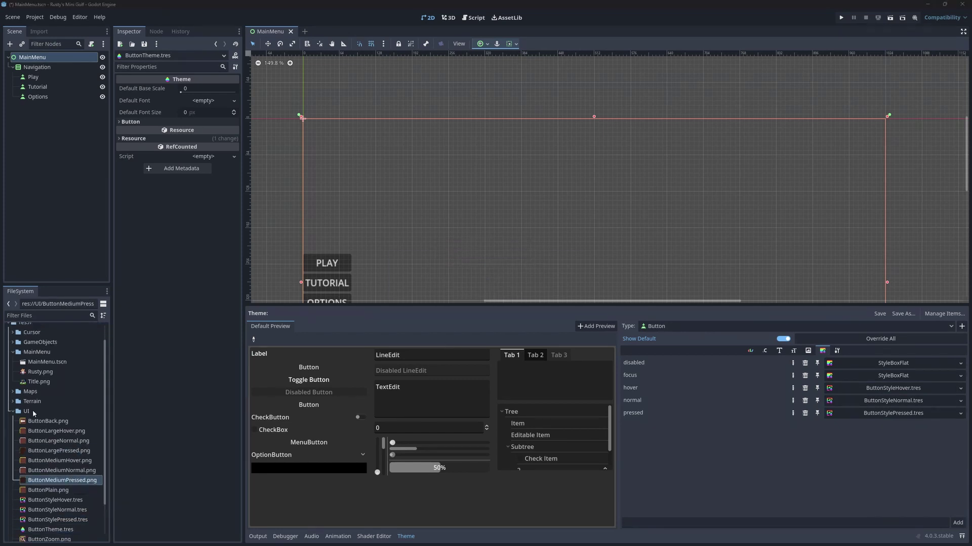
Create a MenuButtons folder inside UI
{"action": "right_click", "coordinate": [27, 421]}
{"action": "mouse_move", "coordinate": [101, 527]}
{"action": "left_click", "coordinate": [179, 504]}
{"action": "type", "text": "MenuButtons"}
{"action": "key", "text": "Return"}
Move the button images, button style files and ButtonTheme.tres into MenuButtons
{"action": "left_click", "coordinate": [65, 441]}
{"action": "left_click", "coordinate": [62, 491], "text": "shift"}
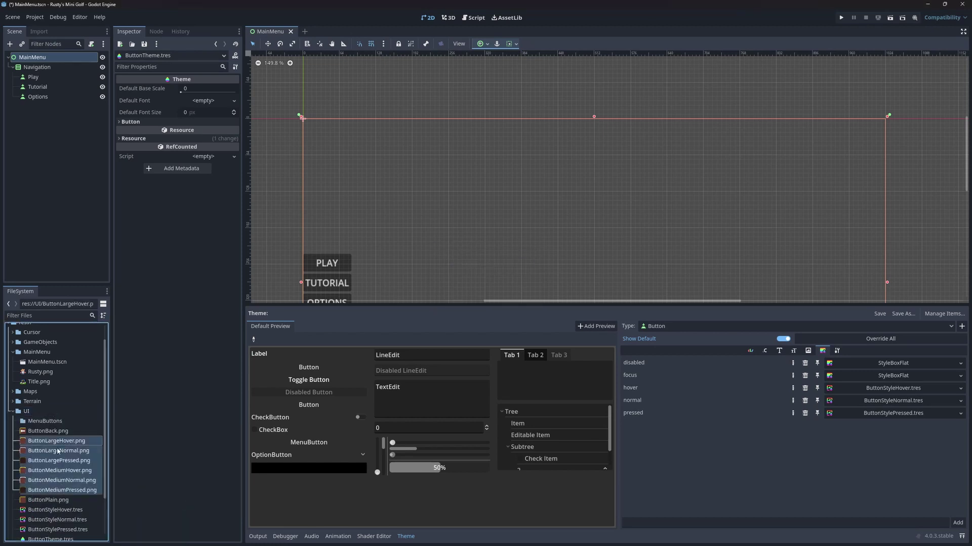
{"action": "left_click_drag", "start_coordinate": [57, 445], "coordinate": [58, 422]}
{"action": "left_click", "coordinate": [55, 464]}
{"action": "left_click", "coordinate": [54, 493], "text": "shift"}
{"action": "left_click_drag", "start_coordinate": [54, 469], "coordinate": [59, 436]}
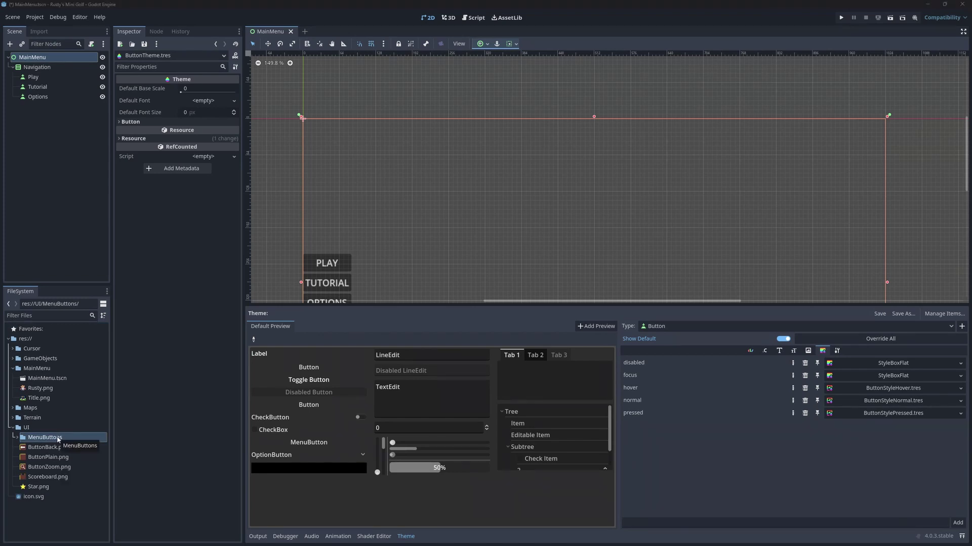
Set ButtonLargeNormal.png and ButtonLargePressed.png as the normal and pressed stylebox textures
{"action": "left_click", "coordinate": [896, 401]}
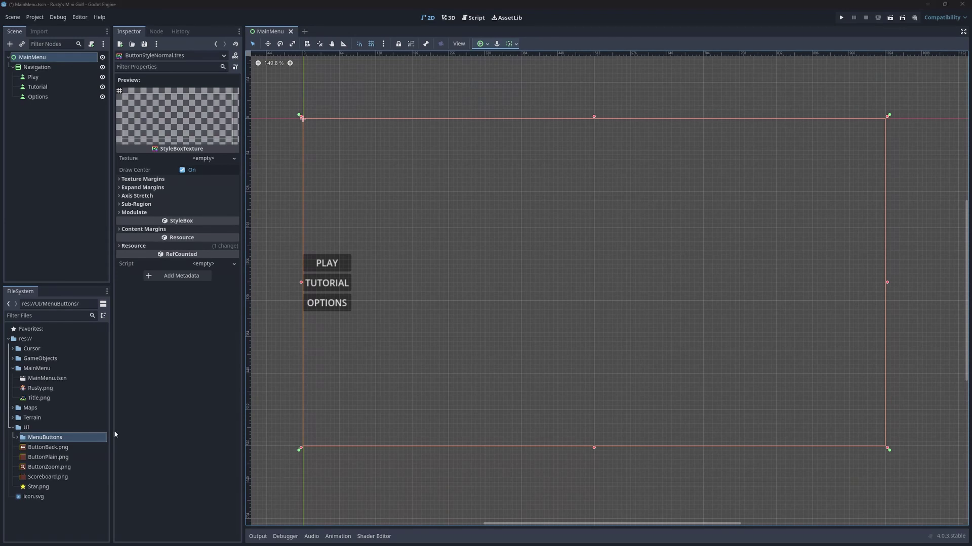
{"action": "left_click", "coordinate": [17, 438]}
{"action": "left_click_drag", "start_coordinate": [62, 454], "coordinate": [203, 159]}
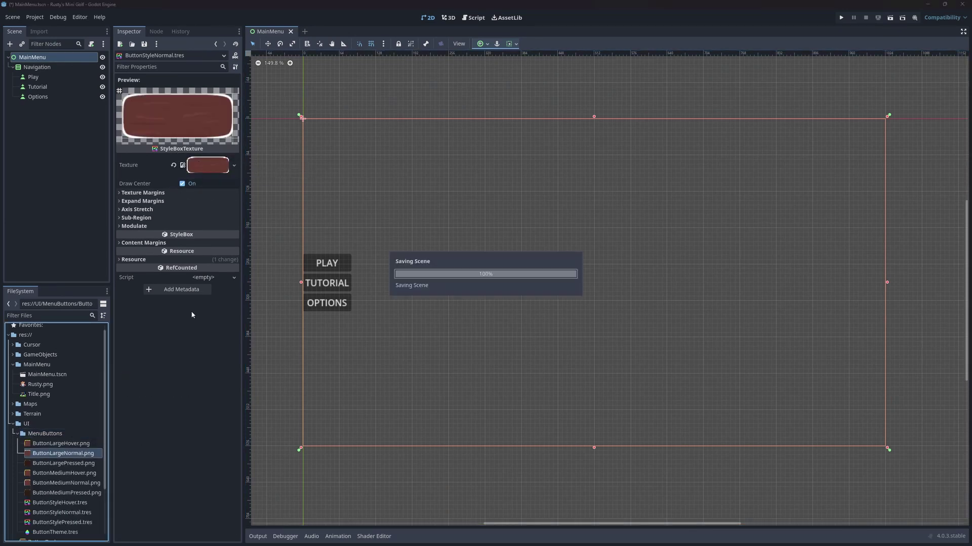
{"action": "left_click", "coordinate": [55, 532]}
{"action": "left_click", "coordinate": [62, 522]}
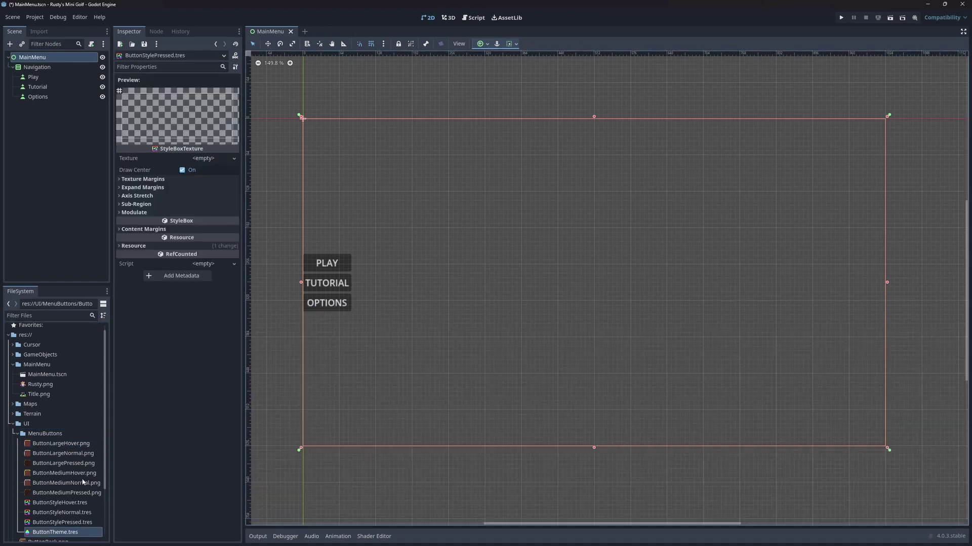
{"action": "left_click_drag", "start_coordinate": [63, 463], "coordinate": [208, 165]}
Quick-load ButtonTheme.tres as the Play button's theme
{"action": "left_click", "coordinate": [33, 77]}
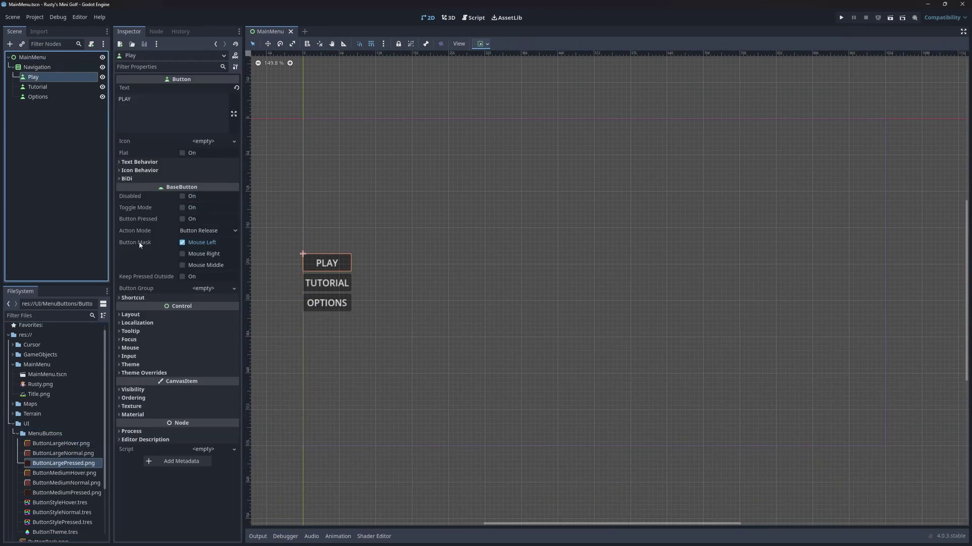
{"action": "left_click", "coordinate": [133, 364]}
{"action": "left_click", "coordinate": [203, 375]}
{"action": "left_click", "coordinate": [209, 399]}
{"action": "key", "text": "Return"}
{"action": "left_click", "coordinate": [203, 375]}
{"action": "scroll", "coordinate": [528, 199], "scroll_direction": "up", "scroll_amount": 7}
{"action": "middle_click_drag", "start_coordinate": [352, 285], "coordinate": [617, 201]}
{"action": "scroll", "coordinate": [528, 201], "scroll_direction": "up", "scroll_amount": 10}
Apply ButtonTheme.tres to the Tutorial and Options buttons as well
{"action": "left_click", "coordinate": [38, 87]}
{"action": "left_click", "coordinate": [132, 364]}
{"action": "left_click", "coordinate": [203, 374]}
{"action": "left_click", "coordinate": [209, 399]}
{"action": "double_click", "coordinate": [421, 236]}
{"action": "left_click", "coordinate": [39, 97]}
{"action": "left_click", "coordinate": [132, 364]}
{"action": "left_click", "coordinate": [207, 374]}
{"action": "left_click", "coordinate": [210, 399]}
{"action": "left_click", "coordinate": [443, 350]}
Save the MainMenu scene, run it to check the red rounded buttons, then close the game
{"action": "left_click", "coordinate": [404, 330]}
{"action": "key", "text": "ctrl+s"}
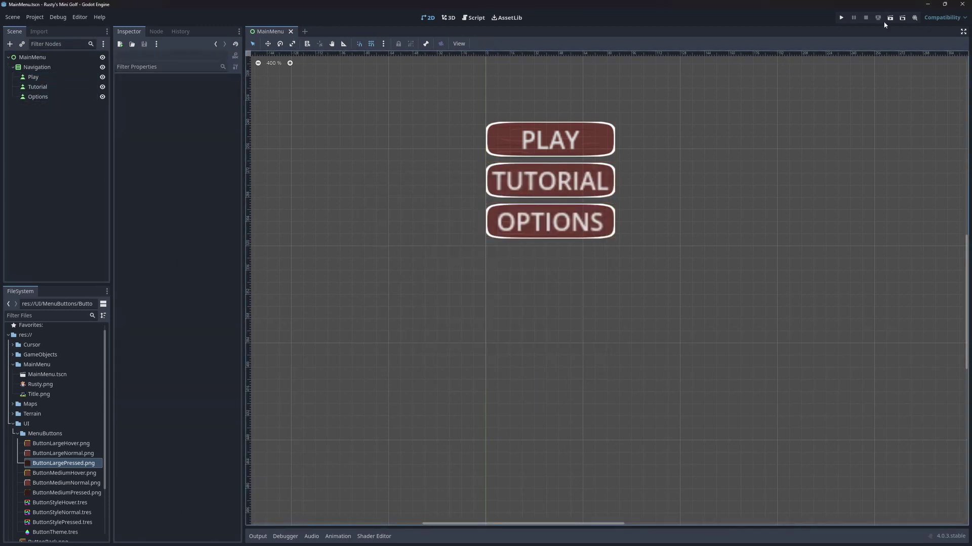
{"action": "left_click", "coordinate": [887, 19]}
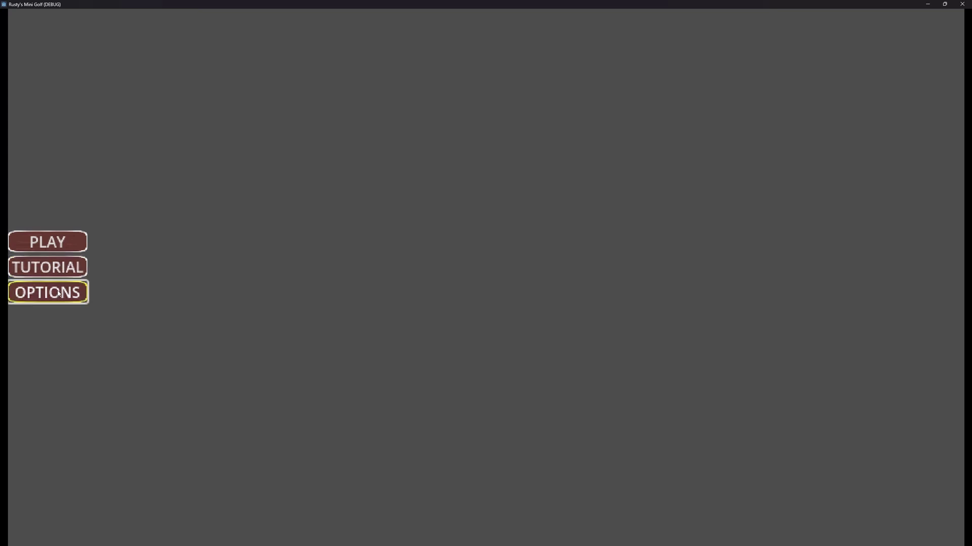
{"action": "left_click", "coordinate": [963, 5]}
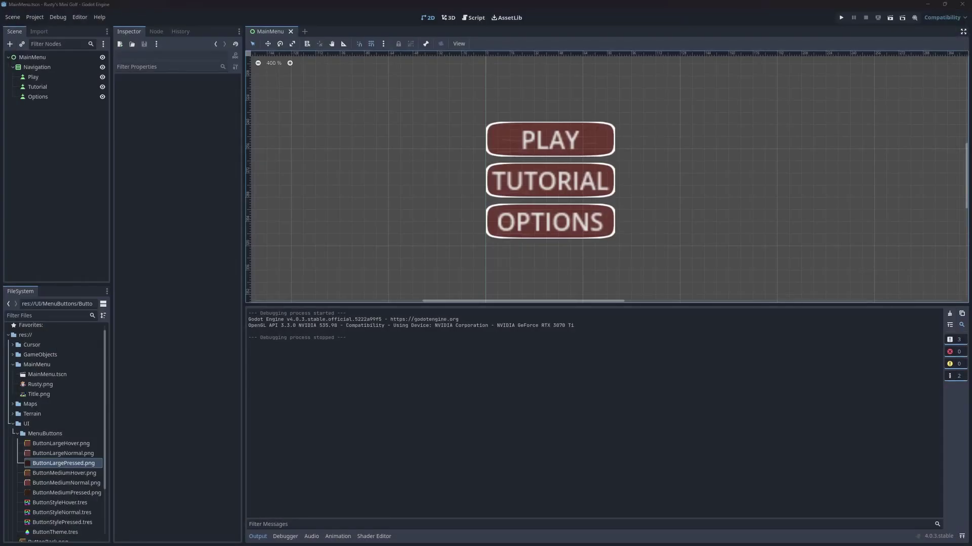
On dafont's Cakecafe page, highlight the free-use note, scroll to the glyphs, then move Firefox aside
{"action": "key", "text": "alt+Tab"}
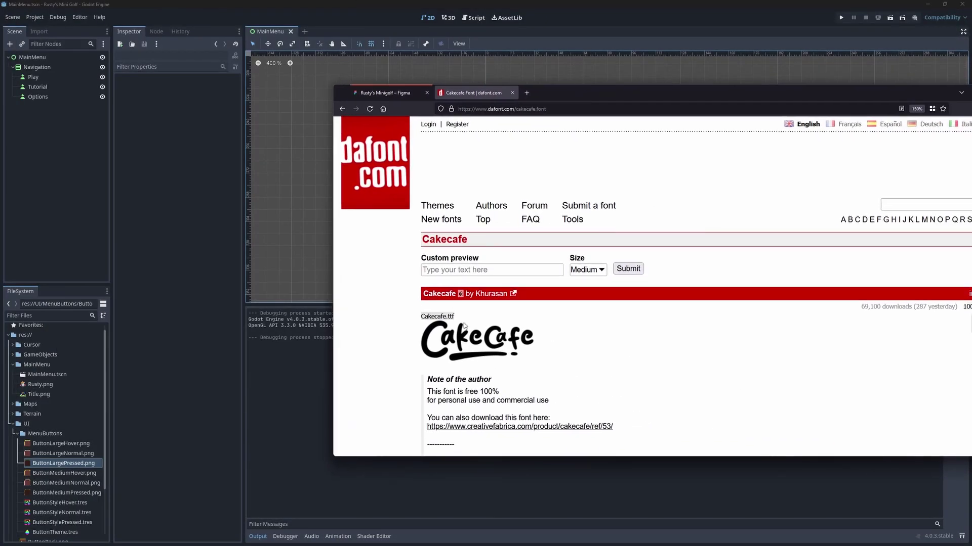
{"action": "scroll", "coordinate": [556, 349], "scroll_direction": "down", "scroll_amount": 2}
{"action": "left_click_drag", "start_coordinate": [557, 342], "coordinate": [426, 332]}
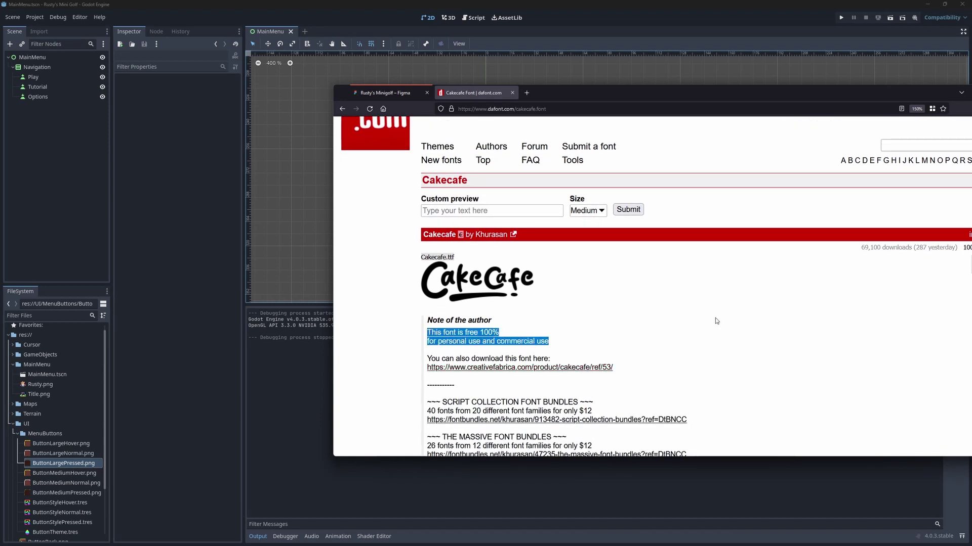
{"action": "scroll", "coordinate": [715, 319], "scroll_direction": "down", "scroll_amount": 10}
{"action": "scroll", "coordinate": [716, 321], "scroll_direction": "down", "scroll_amount": 5}
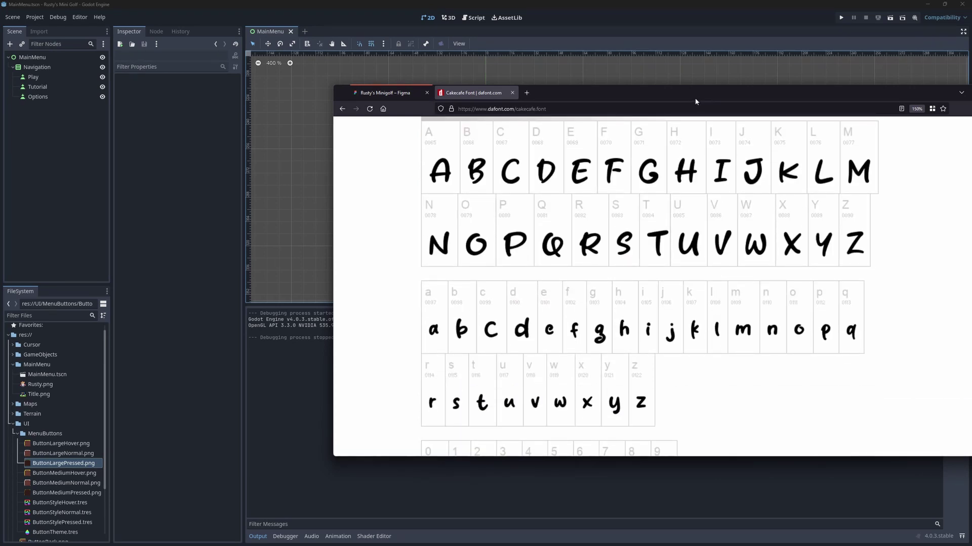
{"action": "left_click_drag", "start_coordinate": [693, 97], "coordinate": [971, 130]}
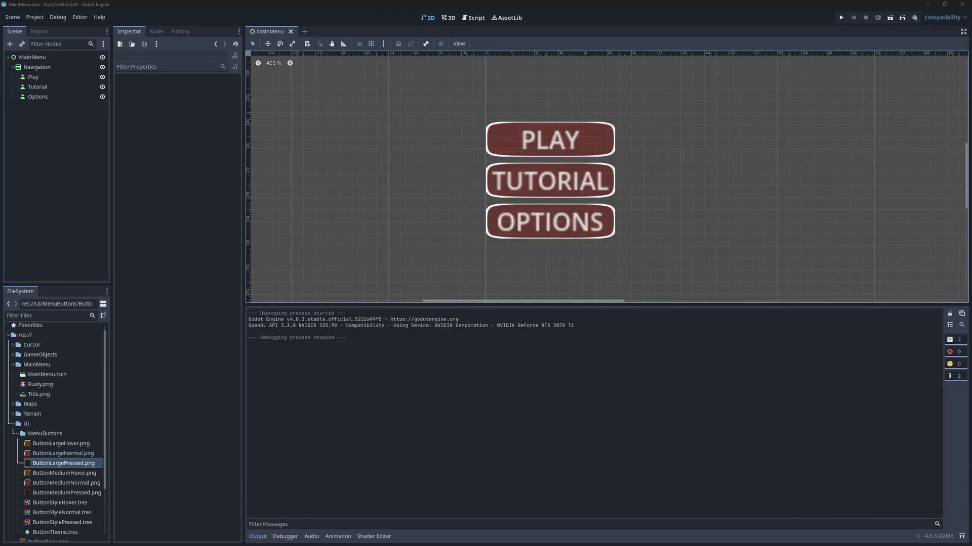
Create a Fonts folder inside UI
{"action": "right_click", "coordinate": [16, 427]}
{"action": "mouse_move", "coordinate": [60, 527]}
{"action": "left_click", "coordinate": [151, 500]}
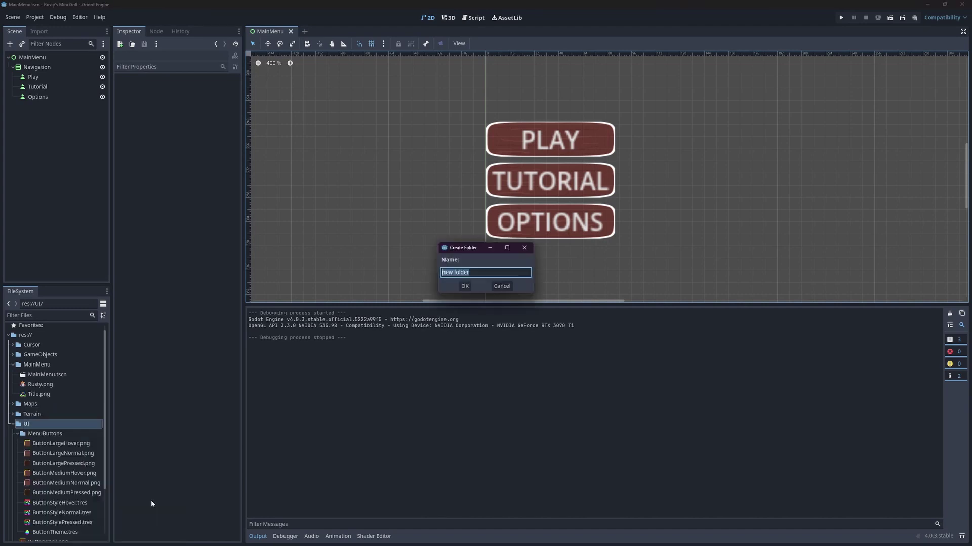
{"action": "type", "text": "Fonts"}
{"action": "key", "text": "Return"}
Copy Cakecafe.ttf into the Fonts folder from the file manager
{"action": "left_click_drag", "start_coordinate": [971, 122], "coordinate": [405, 119]}
{"action": "double_click", "coordinate": [351, 184]}
{"action": "left_click", "coordinate": [636, 210]}
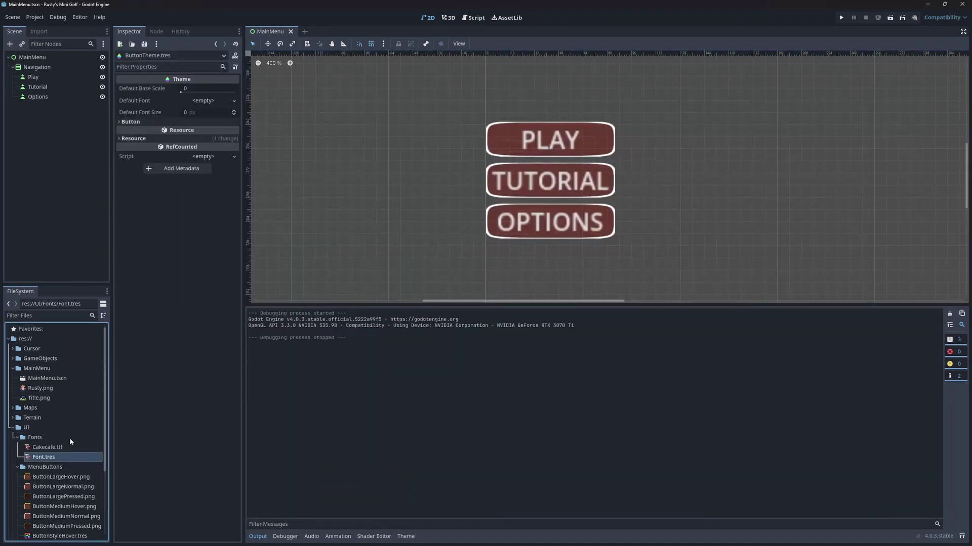
{"action": "scroll", "coordinate": [71, 443], "scroll_direction": "down", "scroll_amount": 5}
{"action": "left_click", "coordinate": [54, 473]}
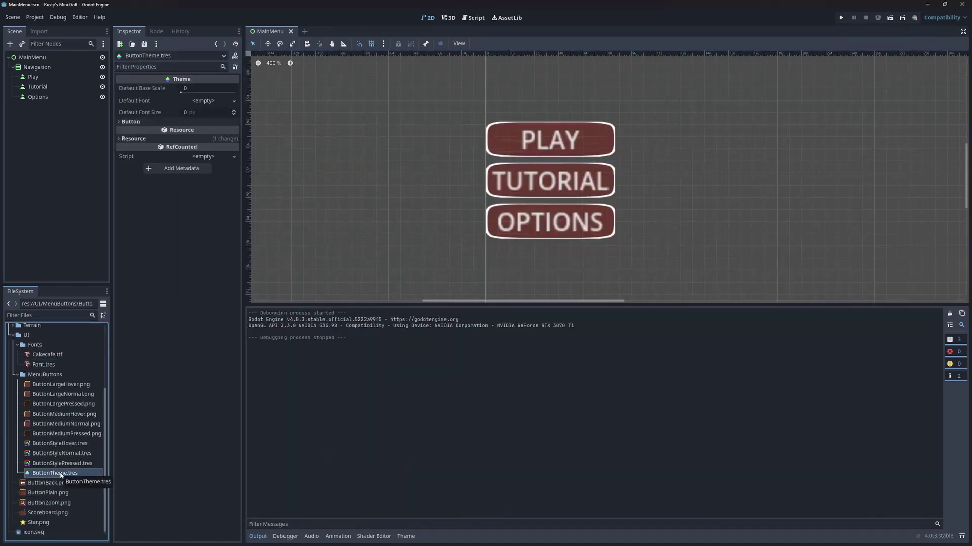
Import the Button font item into ButtonTheme and set it to Cakecafe.ttf
{"action": "left_click", "coordinate": [407, 537]}
{"action": "left_click", "coordinate": [956, 317]}
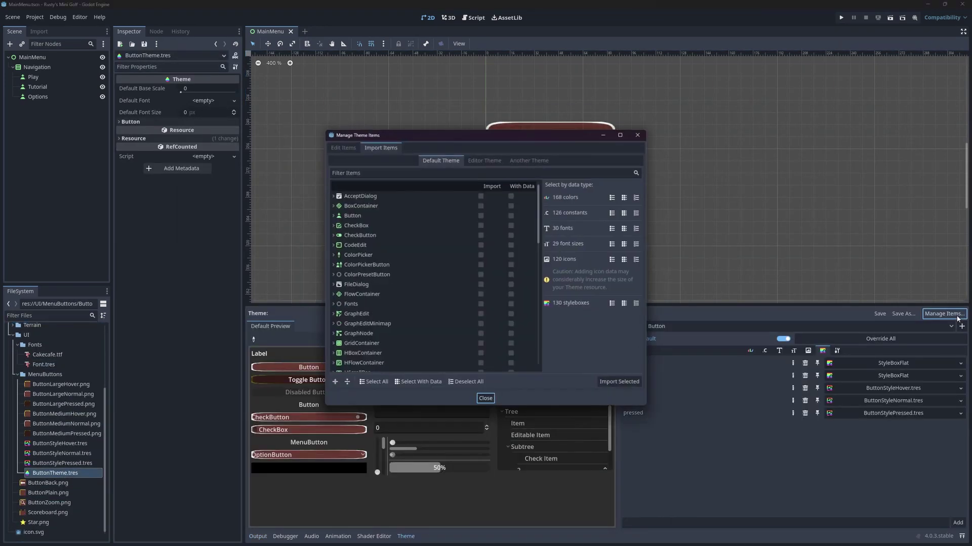
{"action": "left_click", "coordinate": [333, 216]}
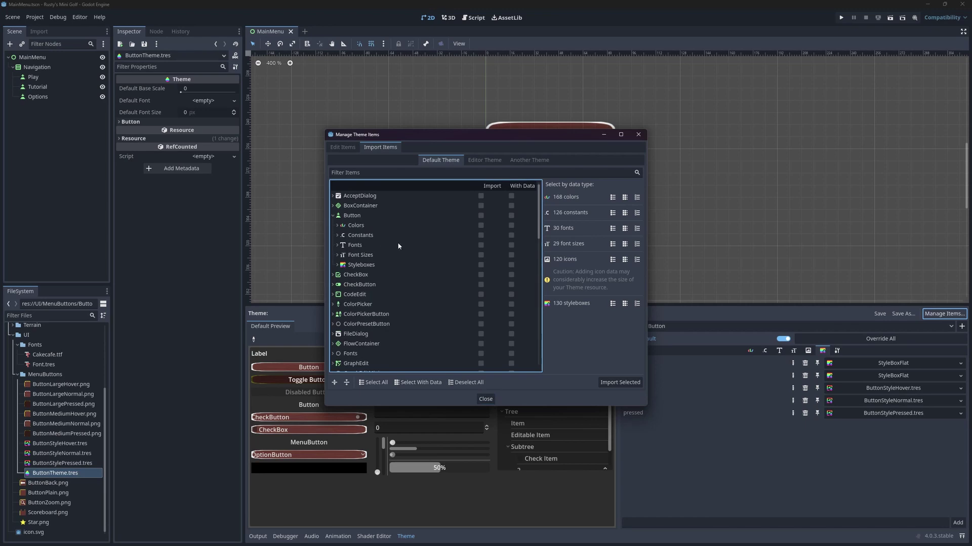
{"action": "left_click", "coordinate": [481, 245]}
{"action": "left_click", "coordinate": [511, 245]}
{"action": "left_click", "coordinate": [608, 383]}
{"action": "left_click", "coordinate": [485, 399]}
{"action": "left_click", "coordinate": [779, 351]}
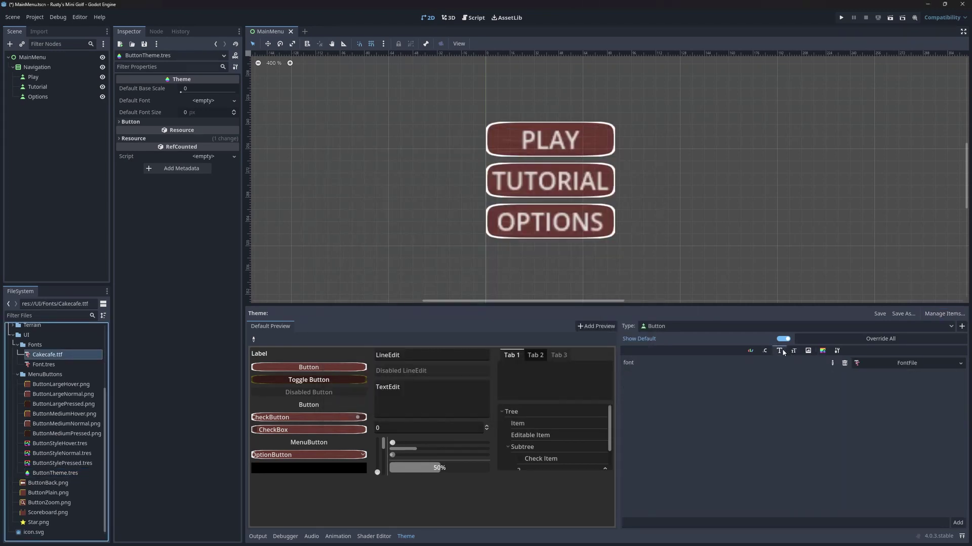
{"action": "left_click_drag", "start_coordinate": [51, 361], "coordinate": [909, 368]}
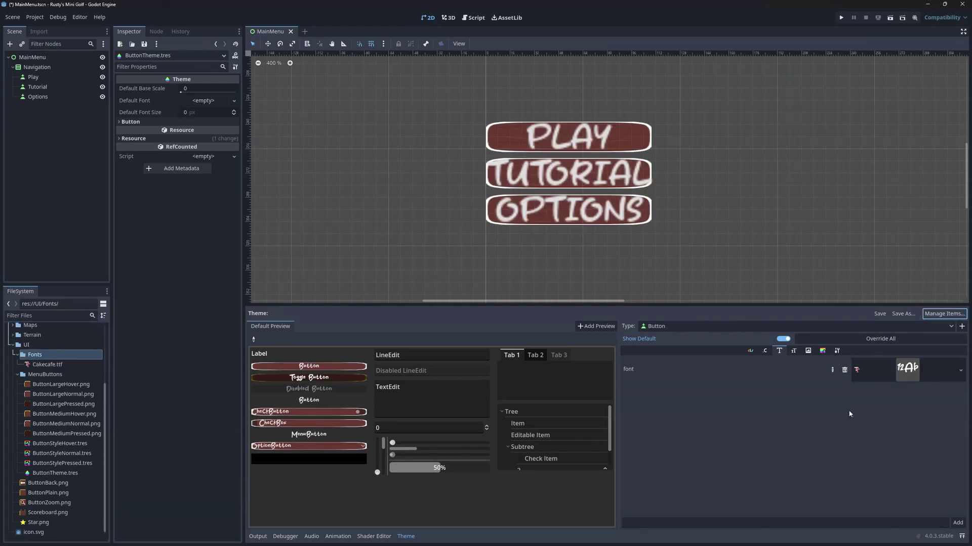
Set ButtonStyleNormal's left, top and right content margins to 5 px
{"action": "left_click", "coordinate": [823, 350]}
{"action": "left_click", "coordinate": [898, 401]}
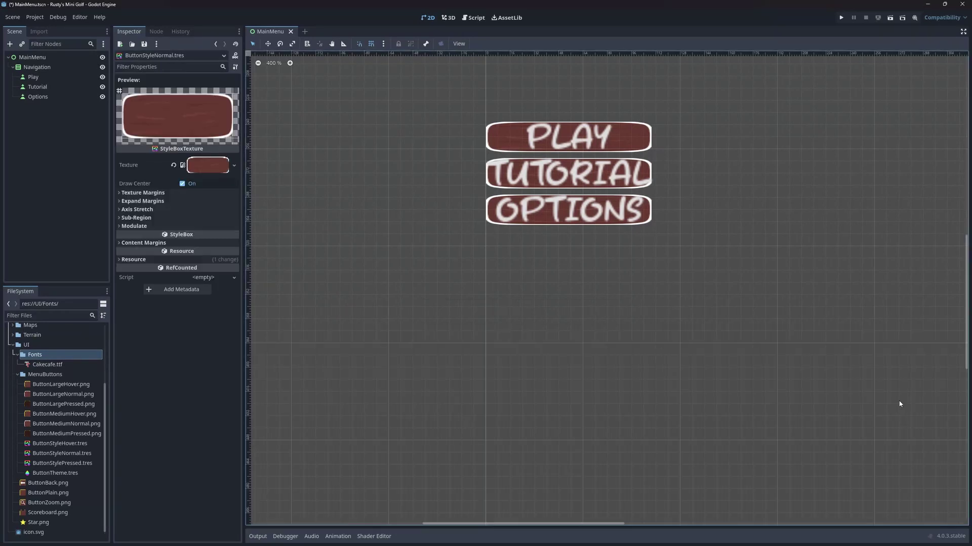
{"action": "left_click", "coordinate": [161, 243]}
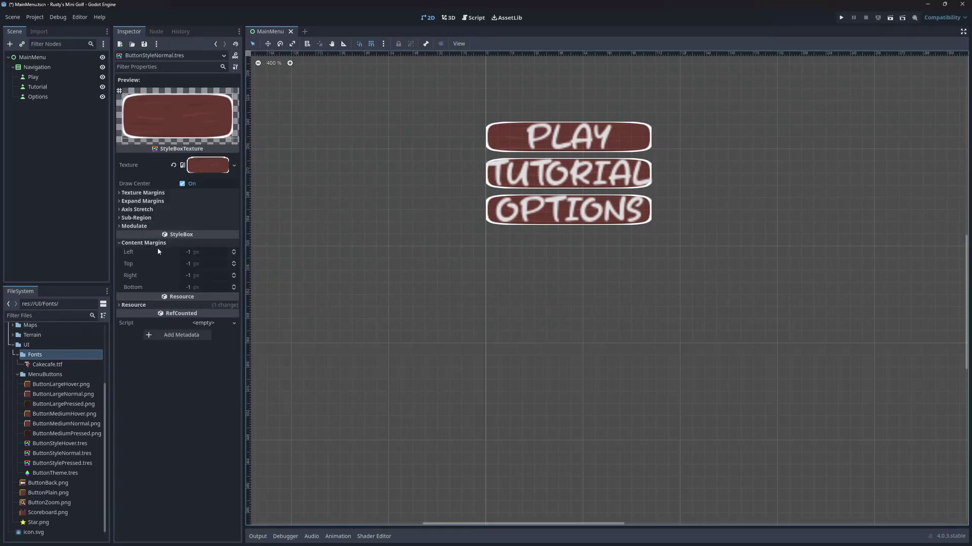
{"action": "left_click", "coordinate": [233, 251]}
{"action": "left_click", "coordinate": [234, 251]}
{"action": "left_click", "coordinate": [234, 250]}
{"action": "left_click", "coordinate": [233, 250]}
{"action": "left_click", "coordinate": [234, 251]}
{"action": "left_click", "coordinate": [234, 251]}
{"action": "left_click", "coordinate": [234, 250]}
{"action": "left_click", "coordinate": [235, 254]}
{"action": "left_click", "coordinate": [233, 262]}
{"action": "left_click", "coordinate": [234, 262]}
{"action": "left_click", "coordinate": [234, 262]}
{"action": "left_click", "coordinate": [234, 263]}
{"action": "left_click", "coordinate": [233, 262]}
{"action": "left_click", "coordinate": [234, 262]}
{"action": "left_click_drag", "start_coordinate": [235, 275], "coordinate": [236, 287]}
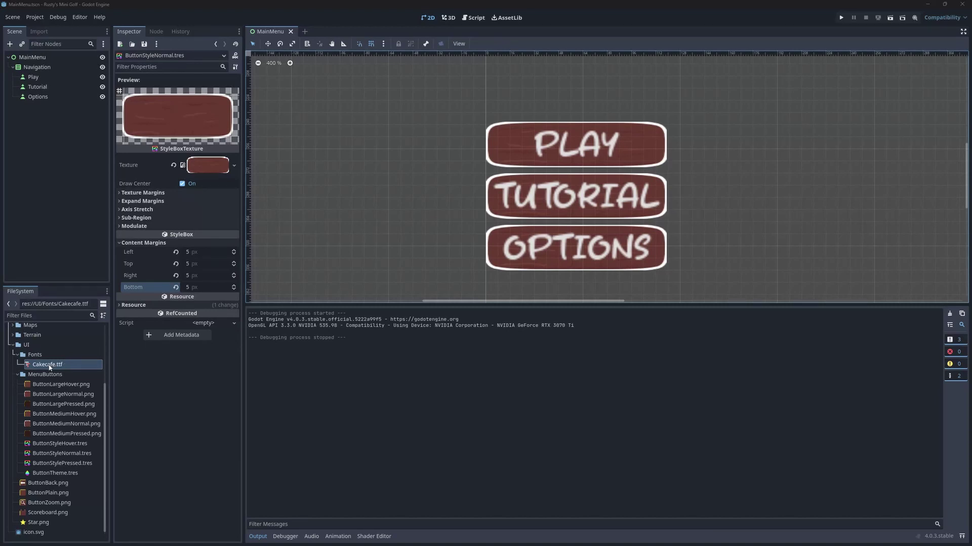
Reimport Cakecafe with oversampling 3.3, then 10, and test-run the menu maximized
{"action": "double_click", "coordinate": [63, 363]}
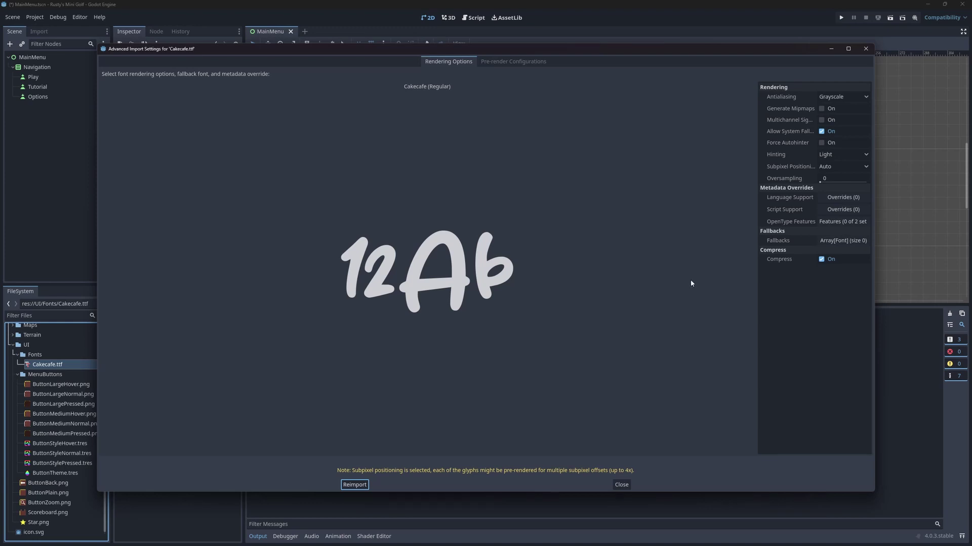
{"action": "left_click_drag", "start_coordinate": [821, 182], "coordinate": [835, 183]}
{"action": "left_click", "coordinate": [354, 485]}
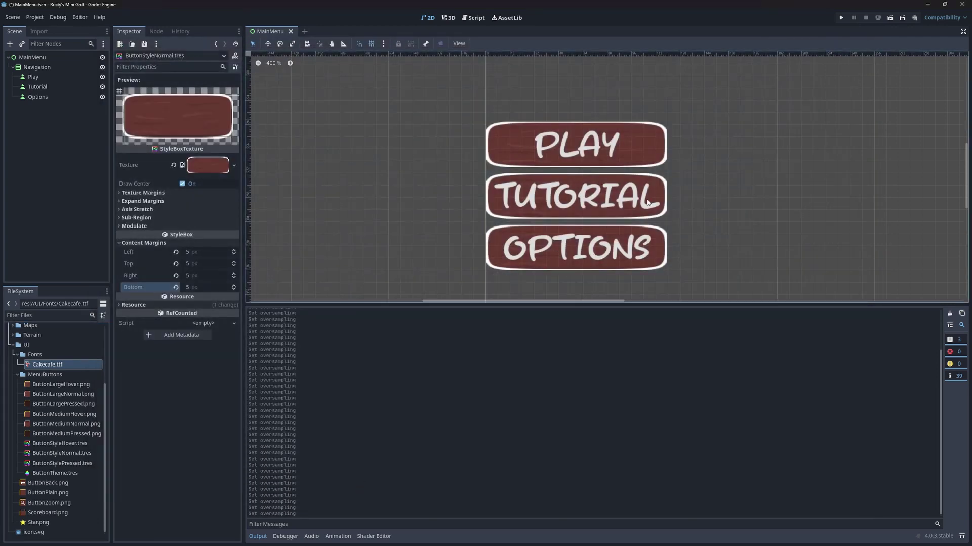
{"action": "double_click", "coordinate": [60, 365]}
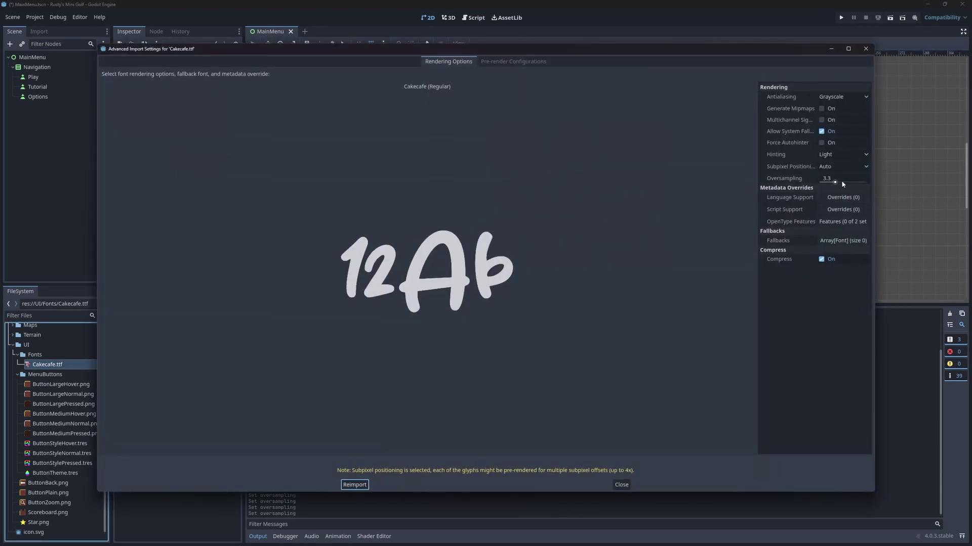
{"action": "left_click_drag", "start_coordinate": [841, 183], "coordinate": [874, 184]}
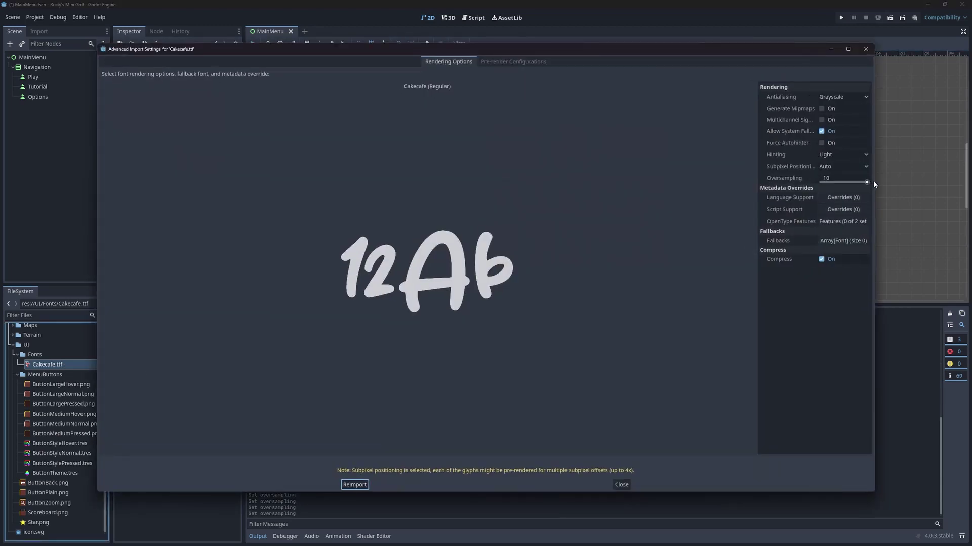
{"action": "left_click", "coordinate": [354, 485]}
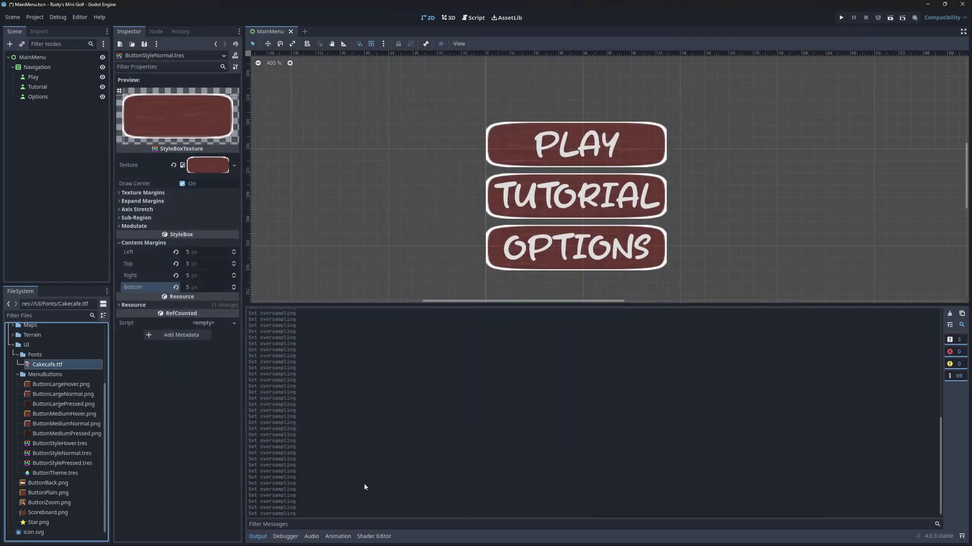
{"action": "left_click", "coordinate": [893, 19]}
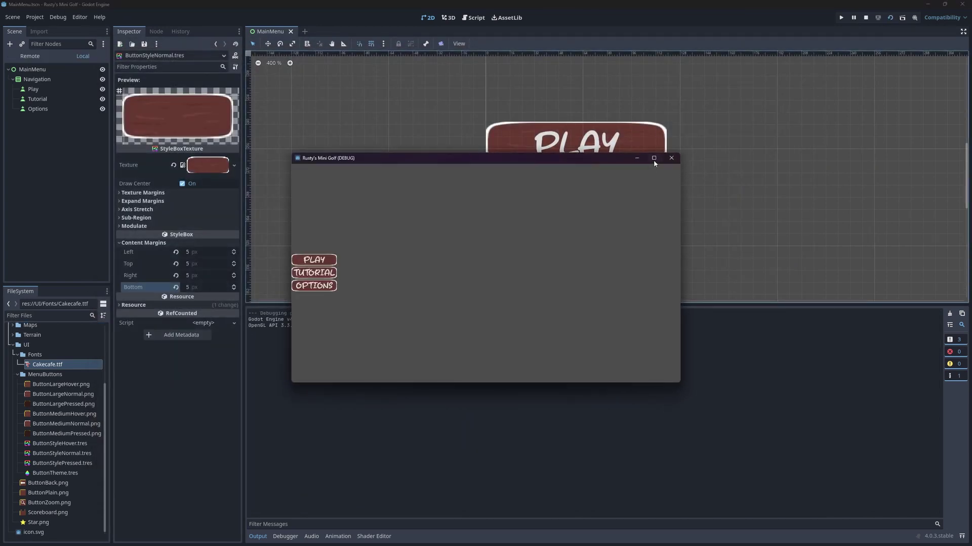
{"action": "left_click", "coordinate": [654, 158]}
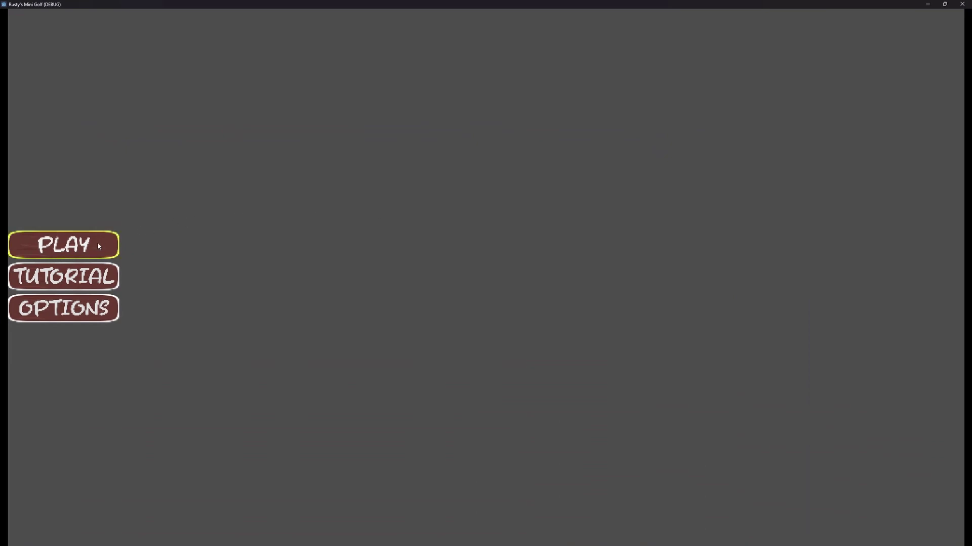
{"action": "left_click", "coordinate": [959, 8]}
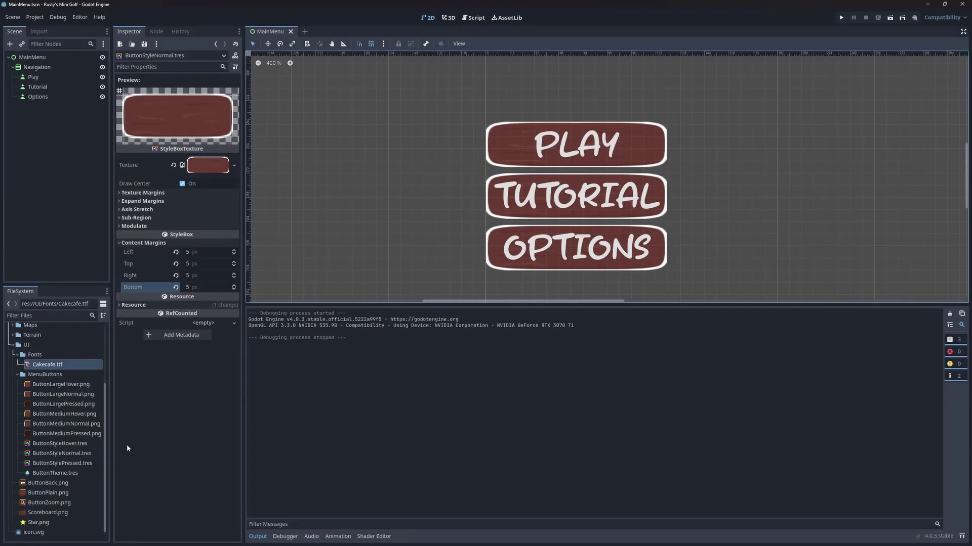
Reimport Cakecafe with oversampling 2 and run the menu maximized again
{"action": "double_click", "coordinate": [47, 364]}
{"action": "left_click", "coordinate": [837, 178]}
{"action": "type", "text": "2"}
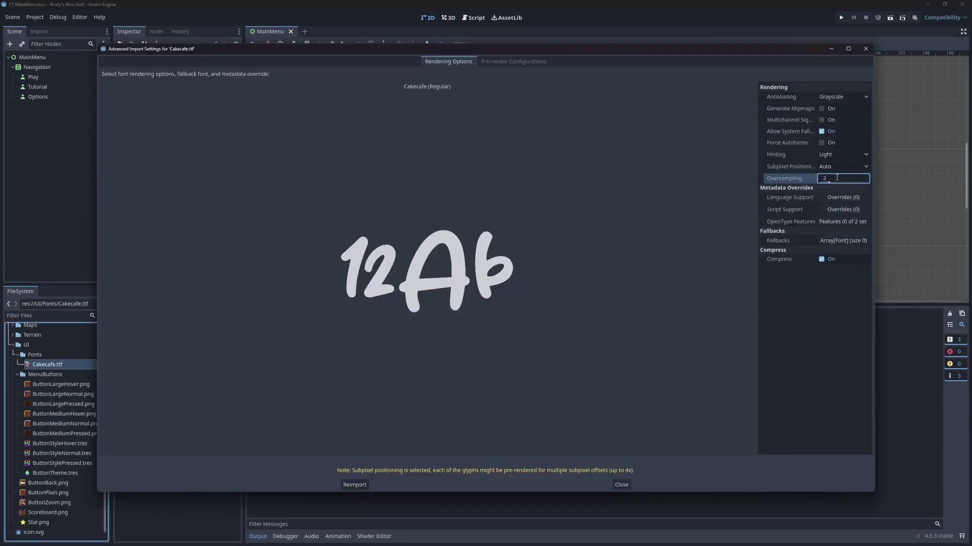
{"action": "left_click", "coordinate": [354, 485]}
{"action": "left_click", "coordinate": [890, 18]}
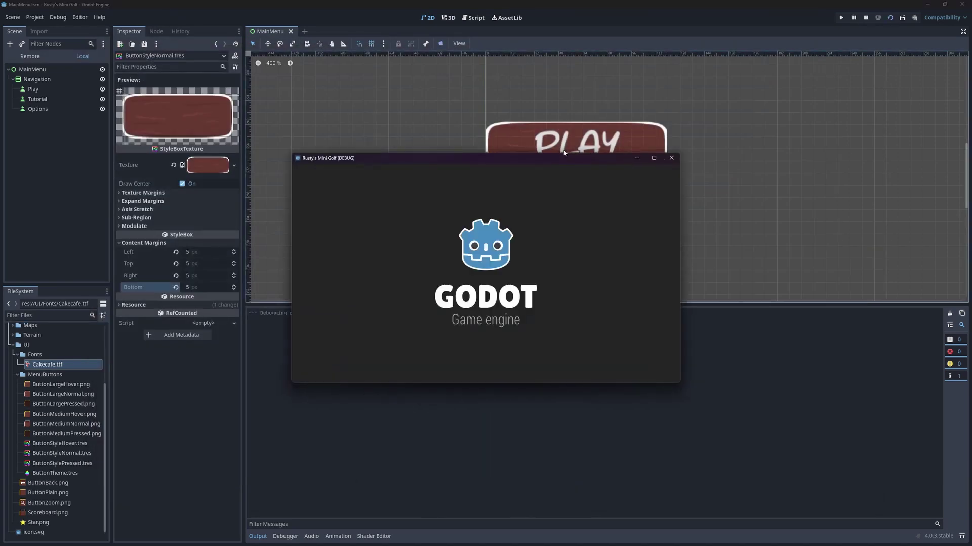
{"action": "double_click", "coordinate": [566, 157]}
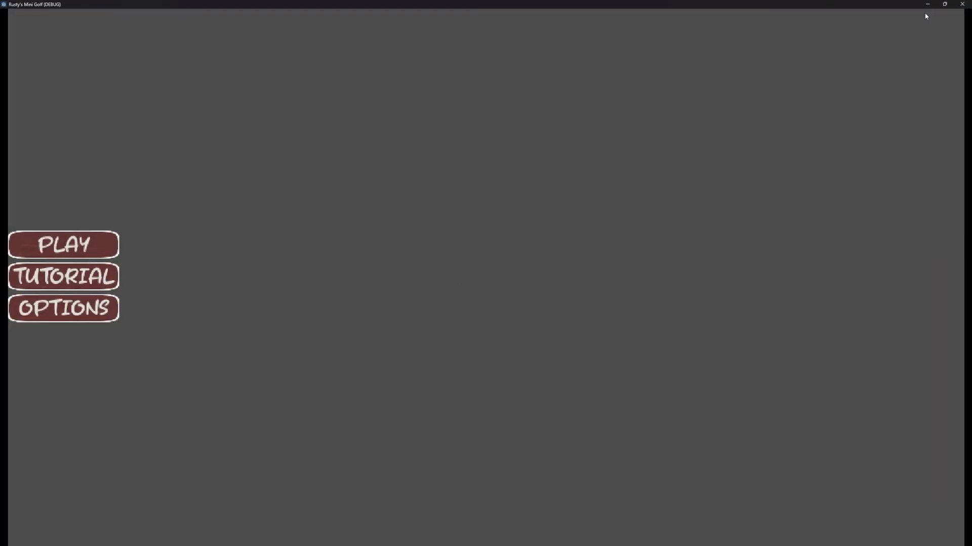
Close the game window and collapse the output log
{"action": "left_click", "coordinate": [944, 5]}
{"action": "left_click", "coordinate": [671, 157]}
{"action": "left_click", "coordinate": [258, 537]}
{"action": "scroll", "coordinate": [584, 365], "scroll_direction": "down", "scroll_amount": 7}
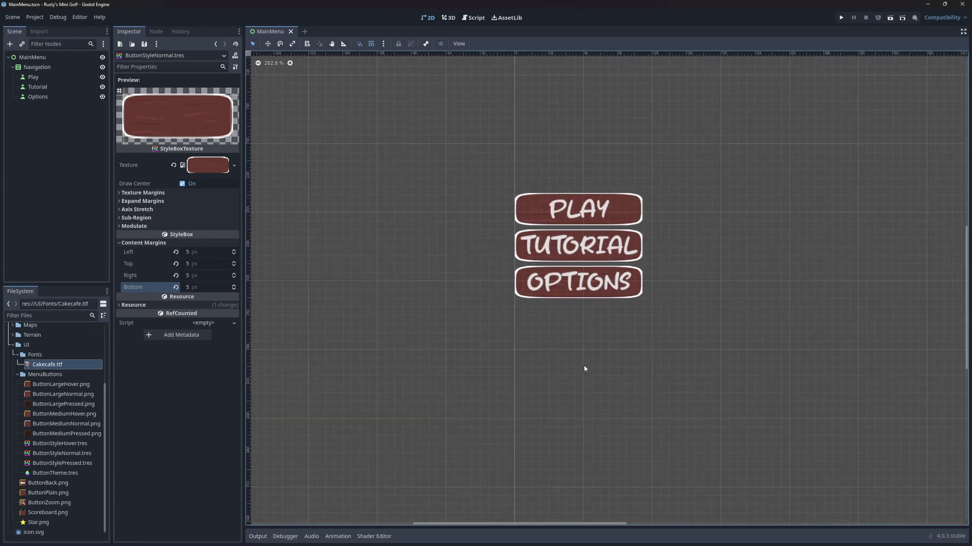
{"action": "middle_click_drag", "start_coordinate": [719, 357], "coordinate": [522, 366]}
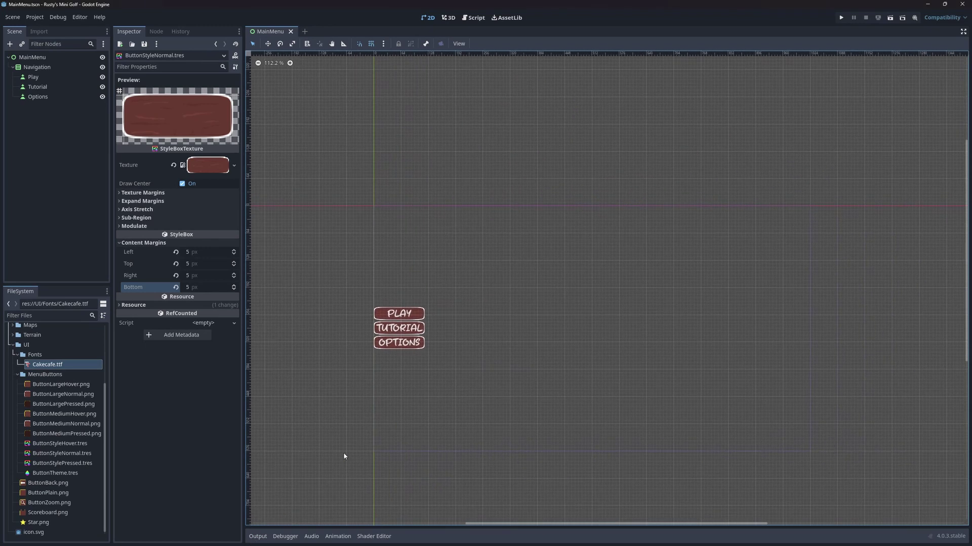
Enable the Navigation container's Separation constant override and set it to 20
{"action": "left_click", "coordinate": [38, 67]}
{"action": "left_click", "coordinate": [150, 165]}
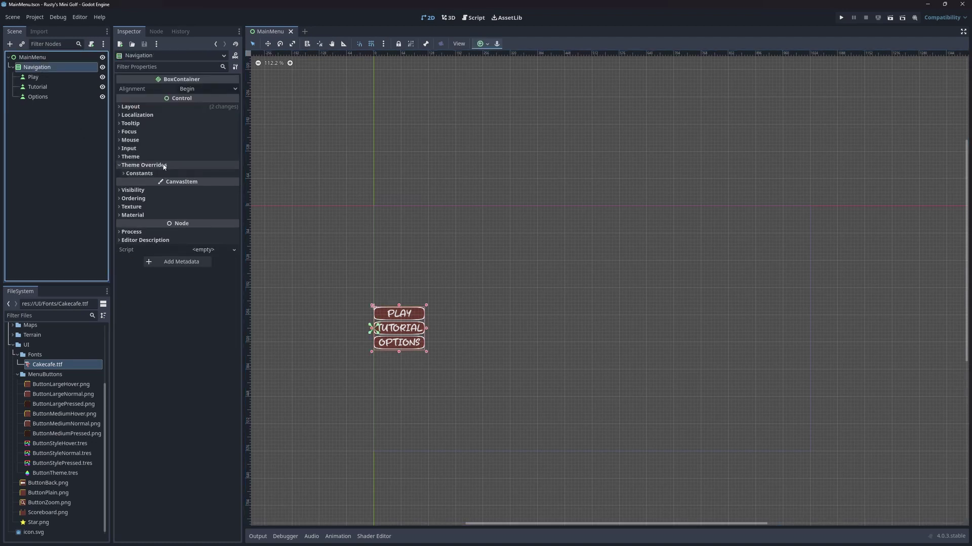
{"action": "left_click", "coordinate": [156, 173]}
{"action": "left_click", "coordinate": [131, 183]}
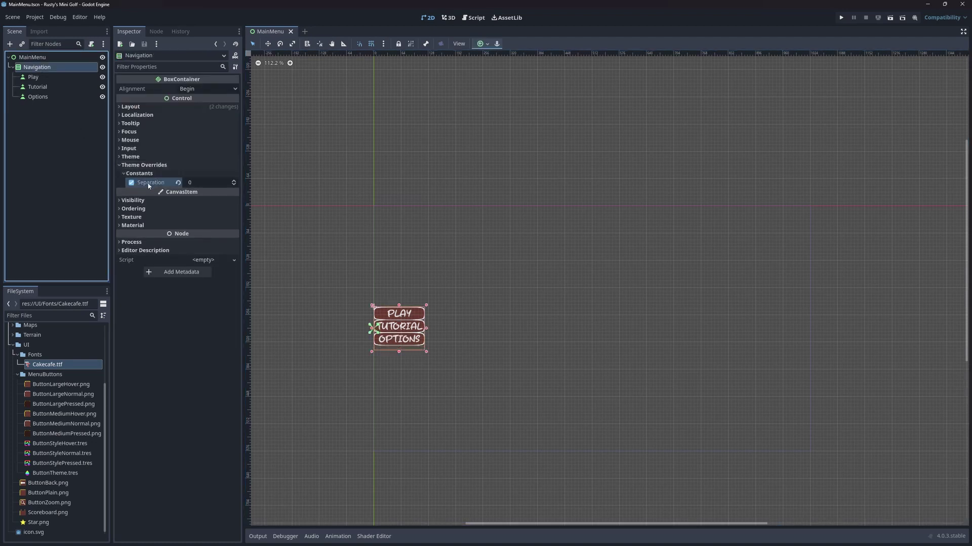
{"action": "left_click", "coordinate": [207, 184]}
{"action": "left_click", "coordinate": [207, 184]}
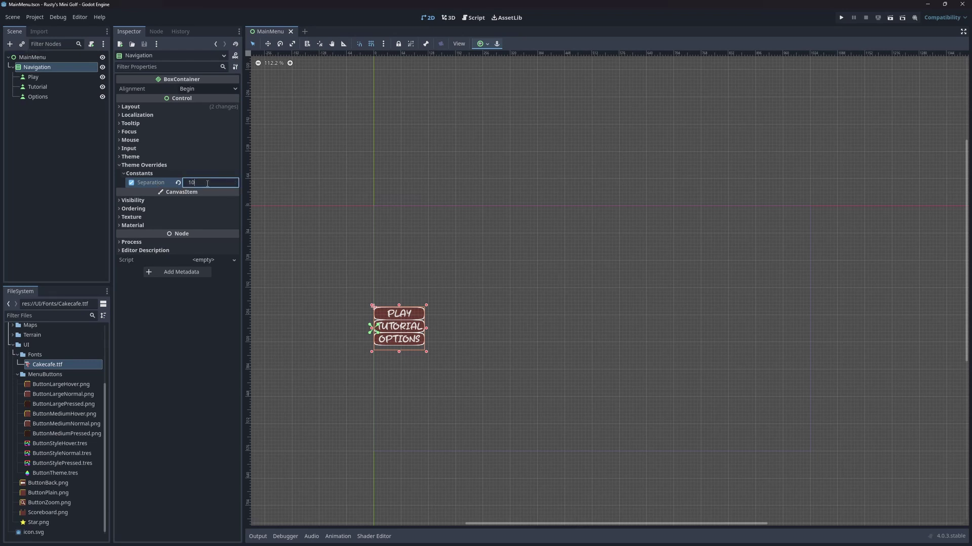
{"action": "type", "text": "10"}
{"action": "key", "text": "Return"}
{"action": "left_click", "coordinate": [235, 182]}
{"action": "left_click", "coordinate": [235, 182]}
{"action": "left_click", "coordinate": [235, 182]}
{"action": "left_click", "coordinate": [235, 182]}
{"action": "left_click", "coordinate": [235, 181]}
{"action": "left_click", "coordinate": [235, 182]}
{"action": "left_click", "coordinate": [235, 181]}
{"action": "left_click", "coordinate": [235, 181]}
{"action": "left_click", "coordinate": [235, 182]}
{"action": "left_click", "coordinate": [235, 181]}
Shift the button group slightly right and save the scene
{"action": "left_click_drag", "start_coordinate": [384, 302], "coordinate": [413, 302]}
{"action": "key", "text": "ctrl+s"}
{"action": "mouse_move", "coordinate": [971, 106]}
{"action": "left_mouse_down"}
{"action": "mouse_move", "coordinate": [688, 112]}
{"action": "mouse_move", "coordinate": [971, 118]}
{"action": "left_mouse_up"}
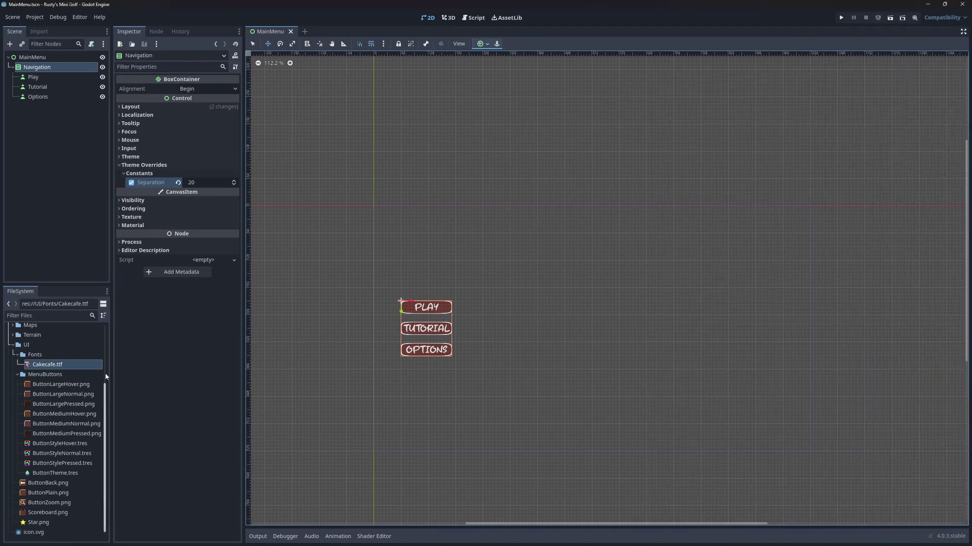
Set ButtonStyleNormal's content margins to 15 px and save the scene
{"action": "left_click", "coordinate": [63, 454]}
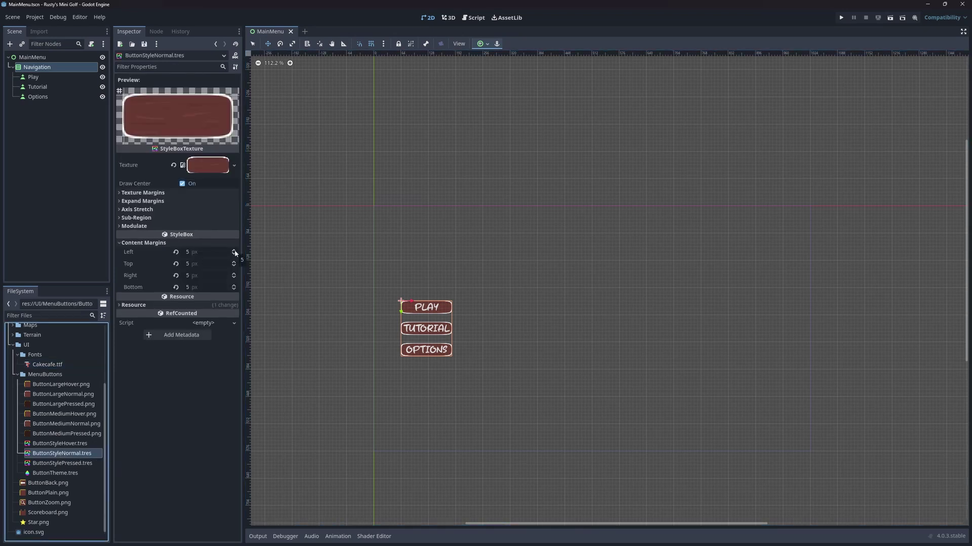
{"action": "left_click", "coordinate": [221, 253]}
{"action": "type", "text": "15"}
{"action": "key", "text": "Tab"}
{"action": "type", "text": "15"}
{"action": "key", "text": "Tab"}
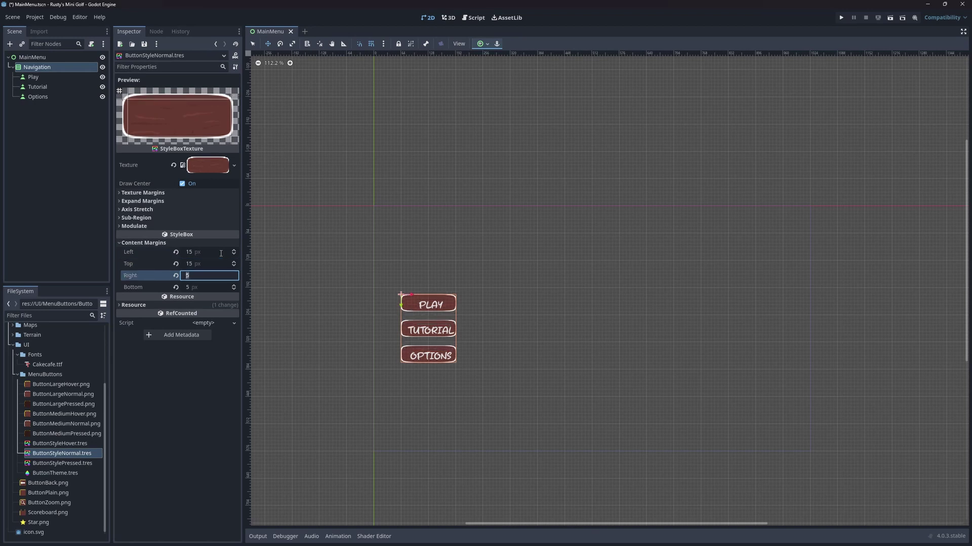
{"action": "type", "text": "15"}
{"action": "key", "text": "Tab"}
{"action": "key", "text": "Tab"}
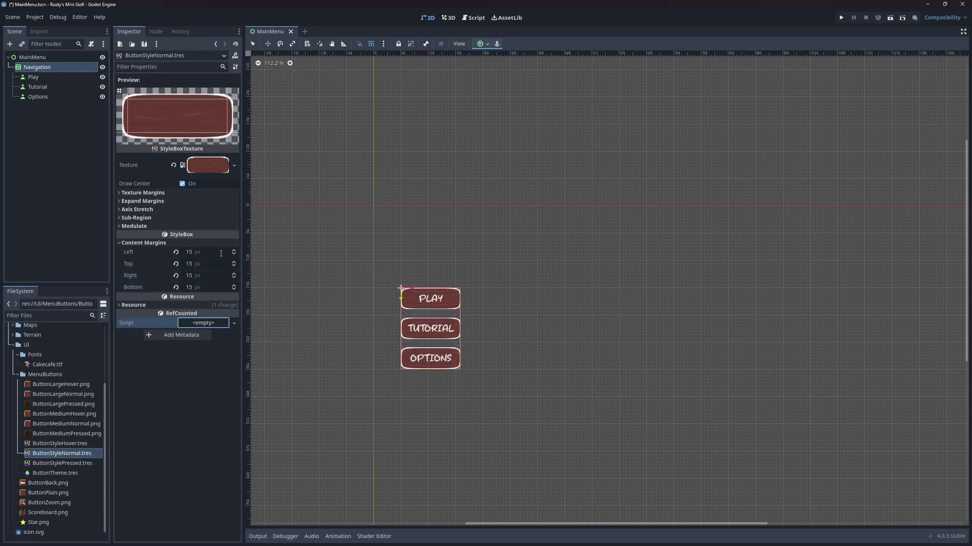
{"action": "key", "text": "ctrl+s"}
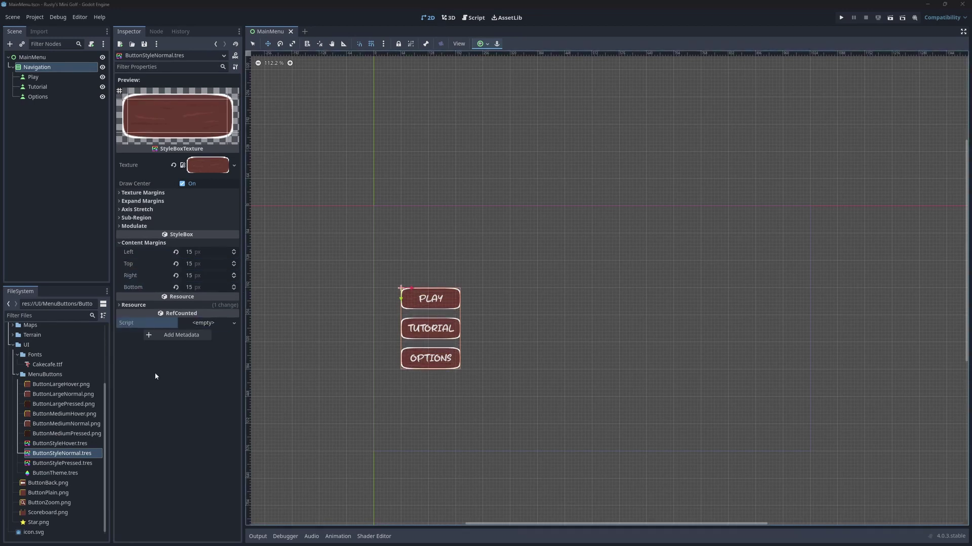
Import the Button type's font size item into ButtonTheme via Manage Items
{"action": "left_click", "coordinate": [63, 474]}
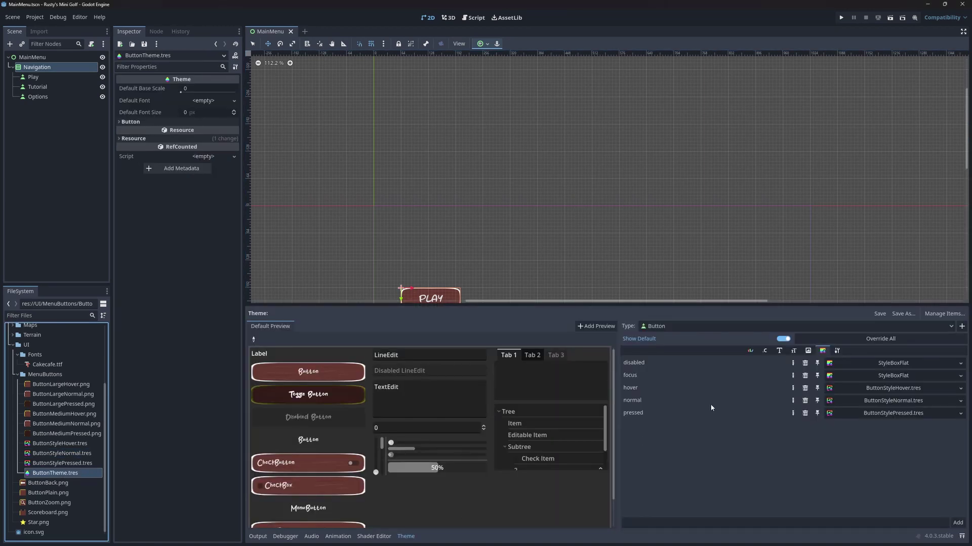
{"action": "left_click", "coordinate": [944, 314]}
{"action": "left_click", "coordinate": [333, 217]}
{"action": "left_click", "coordinate": [512, 255]}
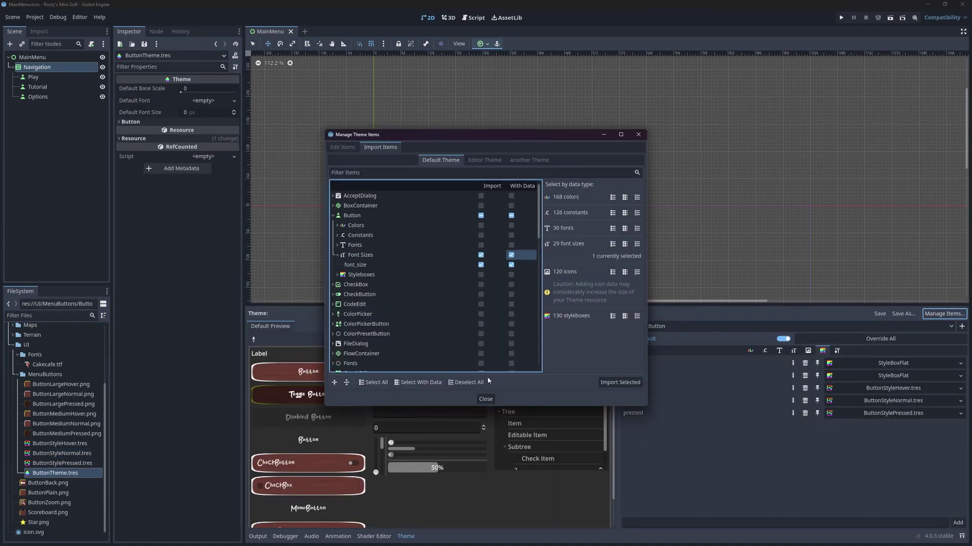
{"action": "left_click", "coordinate": [620, 382]}
{"action": "left_click", "coordinate": [486, 399]}
{"action": "left_click", "coordinate": [457, 289]}
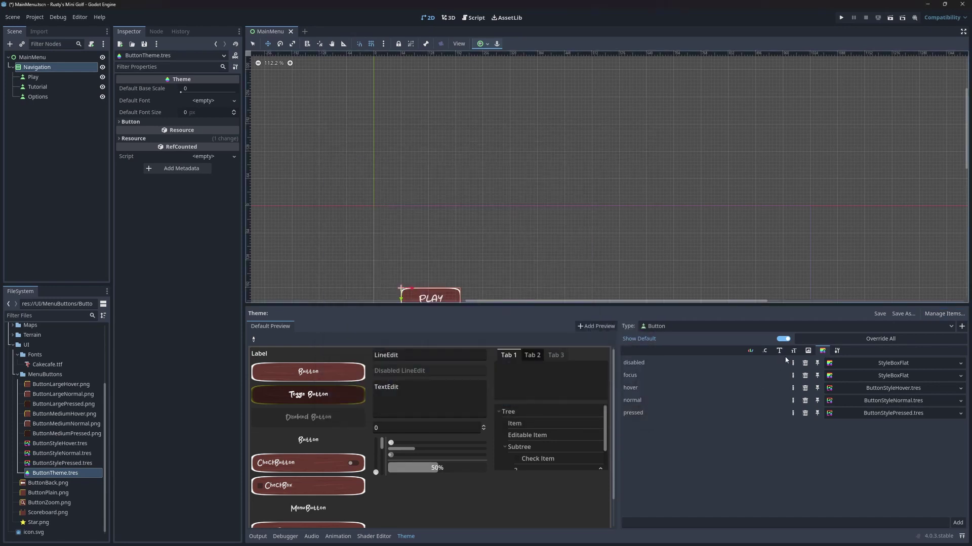
Raise ButtonTheme's Button font_size to 23
{"action": "left_click", "coordinate": [793, 350]}
{"action": "left_click", "coordinate": [879, 363]}
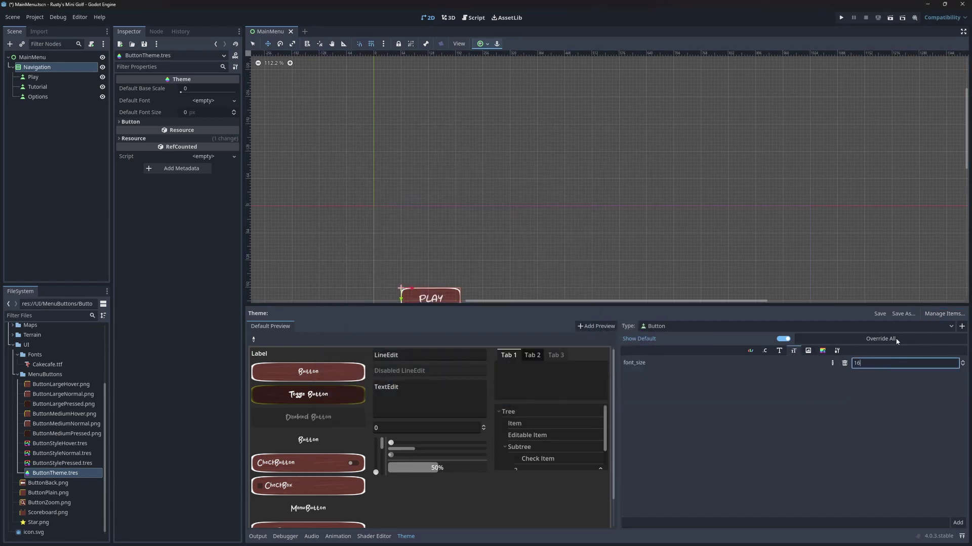
{"action": "middle_click_drag", "start_coordinate": [700, 252], "coordinate": [715, 137]}
{"action": "left_click", "coordinate": [963, 361]}
{"action": "left_click", "coordinate": [963, 361]}
{"action": "left_click", "coordinate": [963, 361]}
{"action": "left_click", "coordinate": [962, 362]}
{"action": "left_click", "coordinate": [963, 361]}
{"action": "left_click", "coordinate": [963, 361]}
{"action": "left_click", "coordinate": [963, 362]}
Test-run the main menu to check the larger PLAY, TUTORIAL and OPTIONS labels
{"action": "key", "text": "F5"}
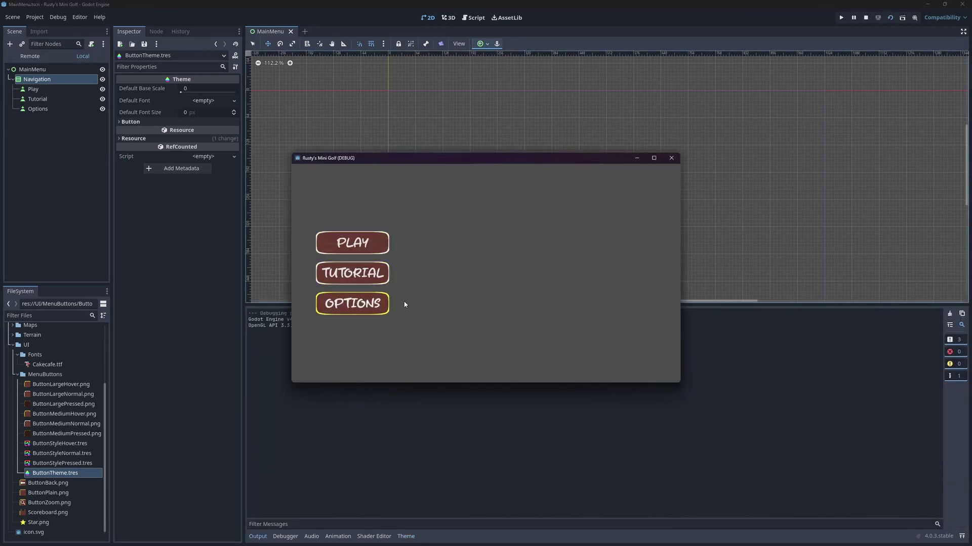
{"action": "left_click", "coordinate": [654, 158]}
{"action": "left_click", "coordinate": [944, 4]}
{"action": "left_click", "coordinate": [671, 158]}
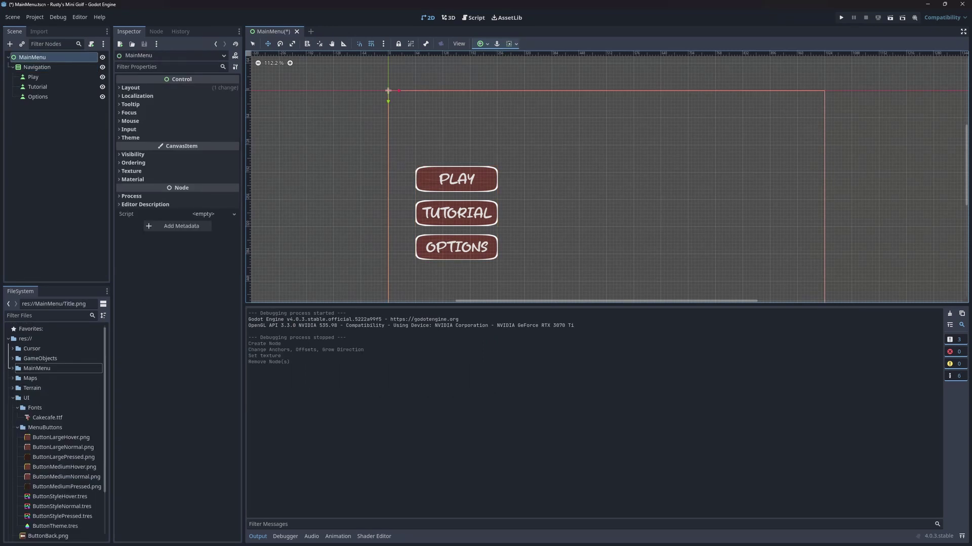
{"action": "key", "text": "alt+Tab"}
{"action": "key", "text": "alt+Tab"}
Add a TextureRect showing Title.png, anchored to the top right
{"action": "left_click", "coordinate": [257, 538]}
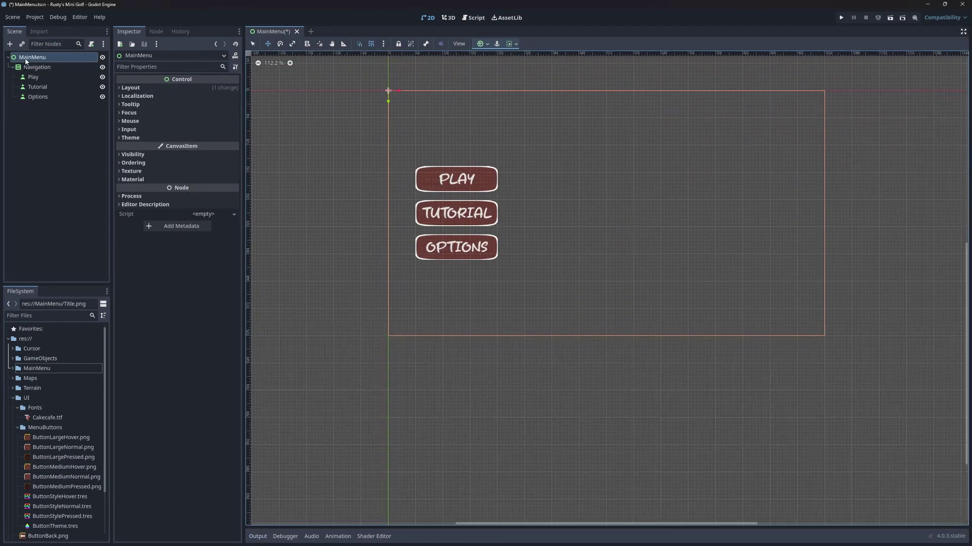
{"action": "left_click", "coordinate": [9, 45]}
{"action": "double_click", "coordinate": [420, 274]}
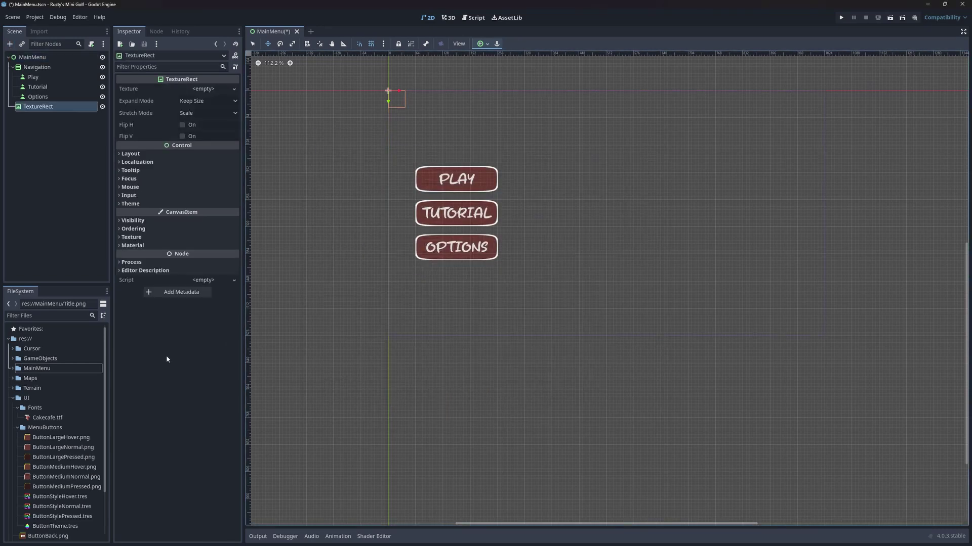
{"action": "left_click", "coordinate": [13, 398]}
{"action": "left_click", "coordinate": [12, 368]}
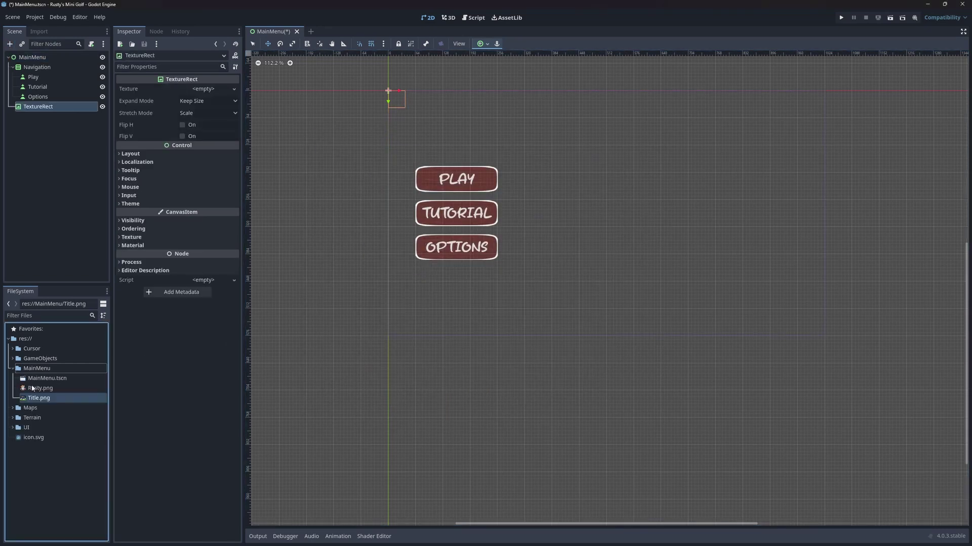
{"action": "left_click_drag", "start_coordinate": [39, 398], "coordinate": [210, 94]}
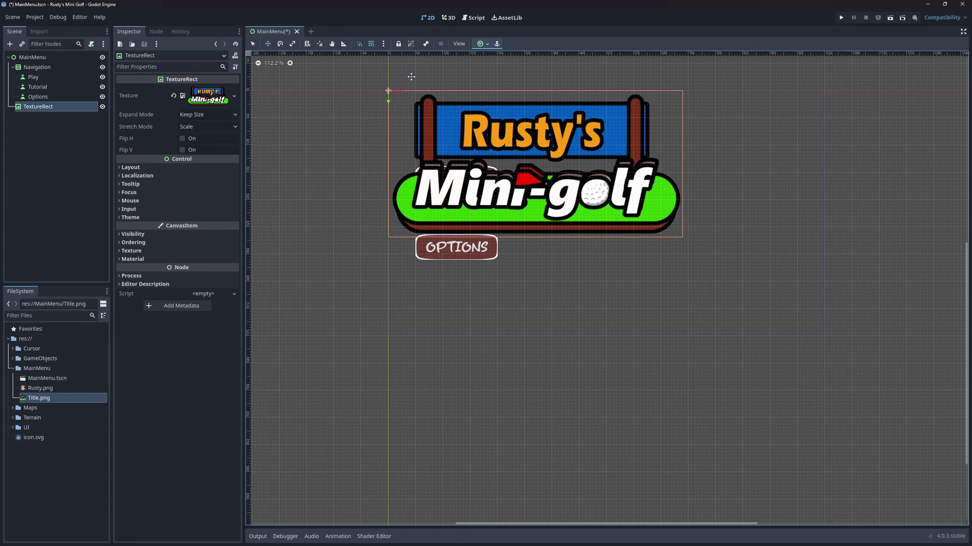
{"action": "left_click", "coordinate": [487, 44]}
{"action": "left_click", "coordinate": [511, 70]}
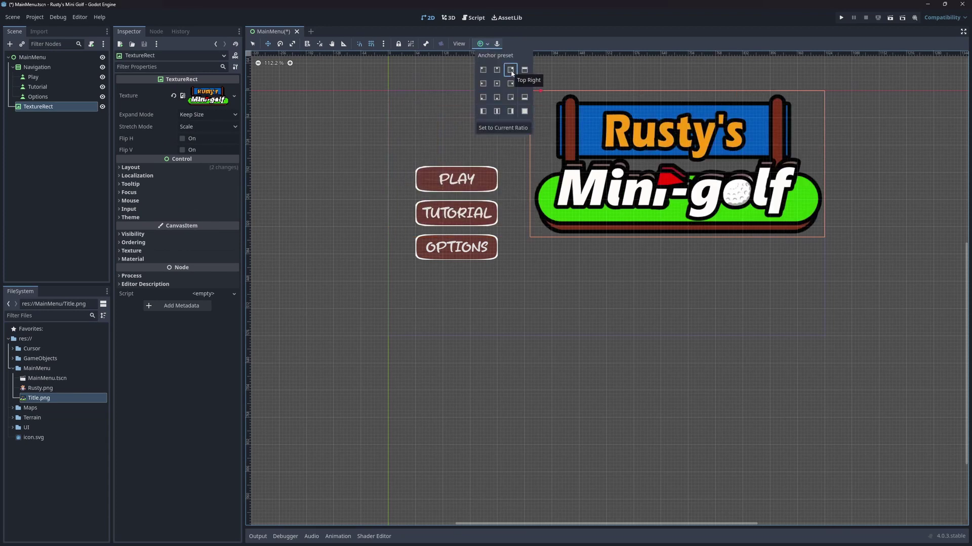
{"action": "left_click", "coordinate": [479, 47]}
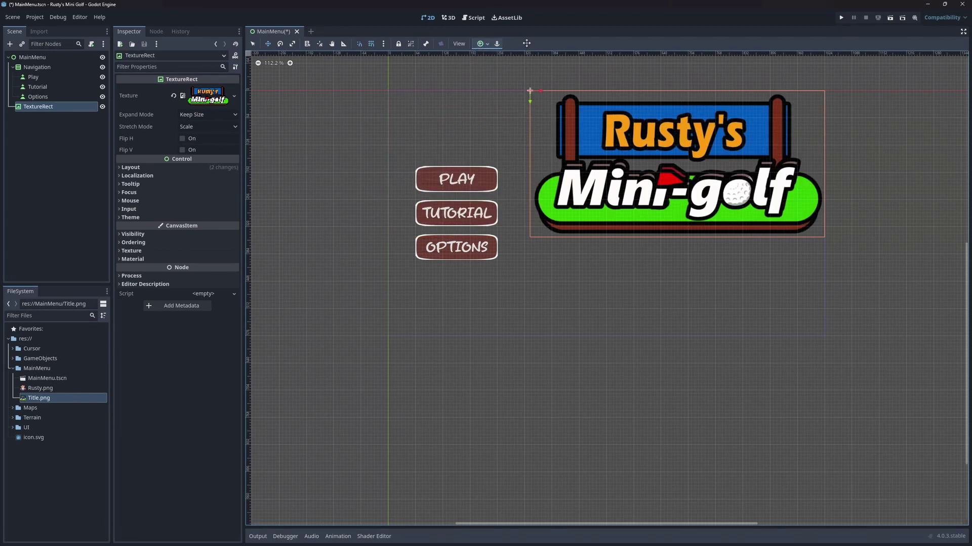
Add a second TextureRect with Rusty.png, anchored bottom right, flipped horizontally, and save
{"action": "left_click", "coordinate": [32, 58]}
{"action": "left_click", "coordinate": [10, 44]}
{"action": "double_click", "coordinate": [422, 274]}
{"action": "left_click_drag", "start_coordinate": [42, 388], "coordinate": [208, 89]}
{"action": "left_click", "coordinate": [488, 45]}
{"action": "left_click", "coordinate": [510, 97]}
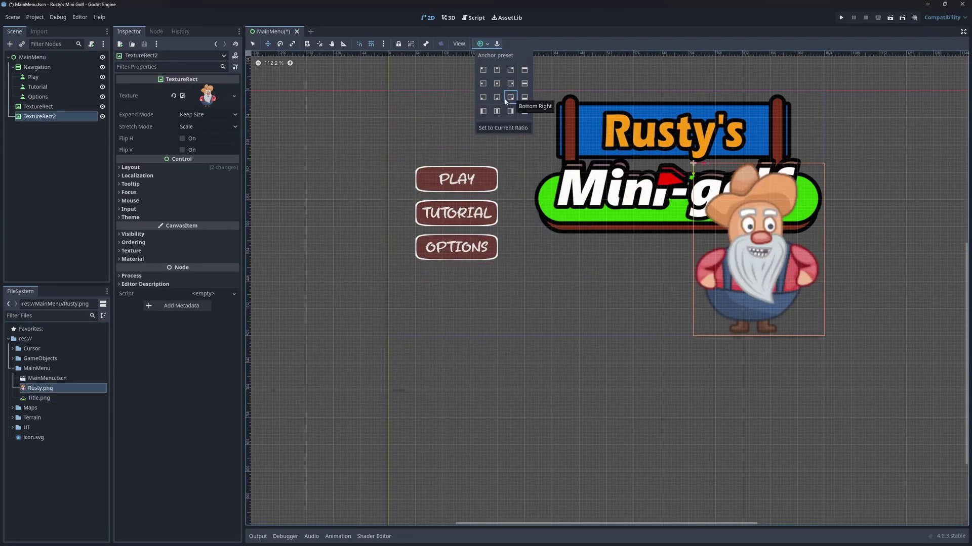
{"action": "left_click", "coordinate": [184, 138]}
{"action": "left_click", "coordinate": [183, 138]}
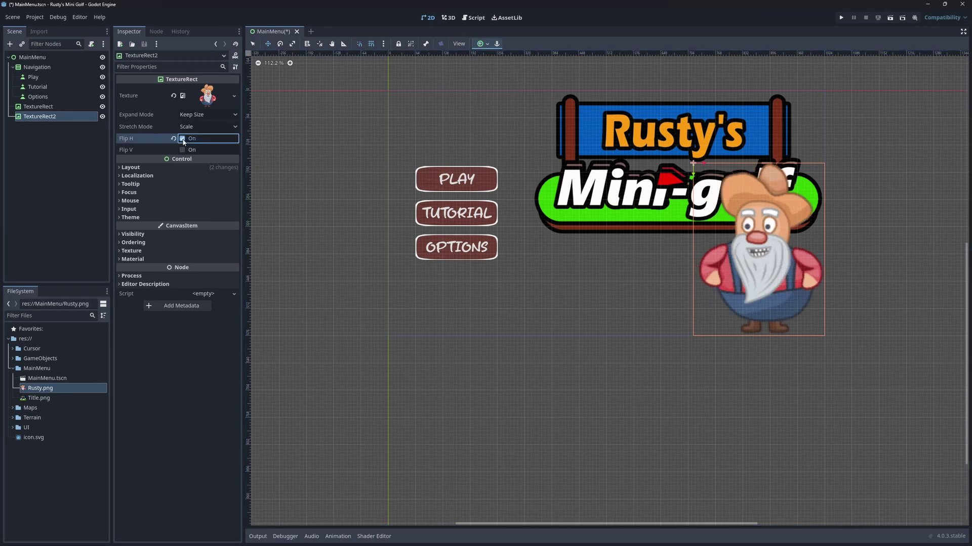
{"action": "key", "text": "ctrl+s"}
Rename the two image nodes to Logo and Mascot
{"action": "left_click", "coordinate": [38, 107]}
{"action": "key", "text": "F2"}
{"action": "type", "text": "Logo"}
{"action": "key", "text": "Return"}
{"action": "left_click", "coordinate": [39, 118]}
{"action": "key", "text": "F2"}
{"action": "type", "text": "Mascot"}
{"action": "key", "text": "Return"}
{"action": "left_click", "coordinate": [58, 166]}
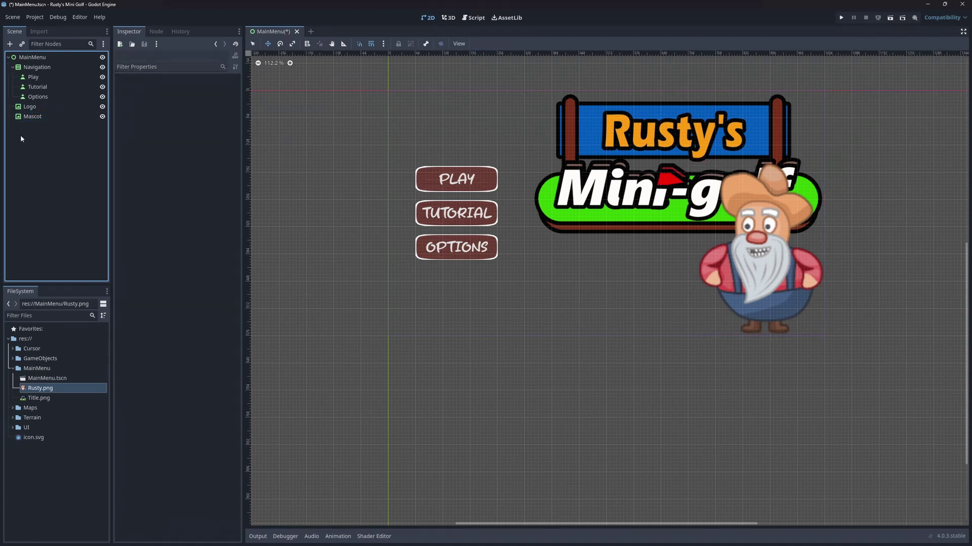
Scale the Logo to 0.75 and shift it 115 px right
{"action": "left_click", "coordinate": [29, 107]}
{"action": "left_click", "coordinate": [131, 167]}
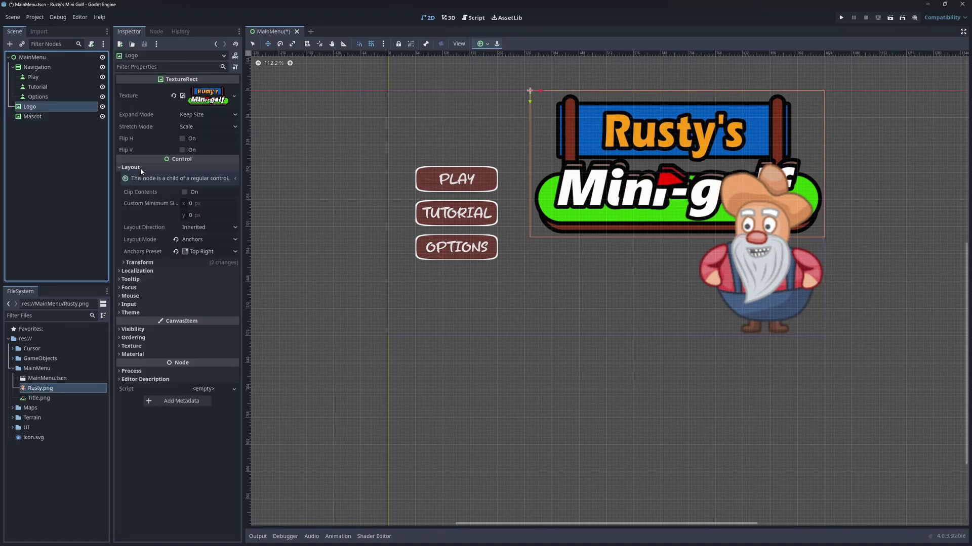
{"action": "left_click", "coordinate": [136, 263]}
{"action": "left_click_drag", "start_coordinate": [206, 336], "coordinate": [185, 336]}
{"action": "left_click", "coordinate": [213, 330]}
{"action": "type", "text": "0.75"}
{"action": "key", "text": "Return"}
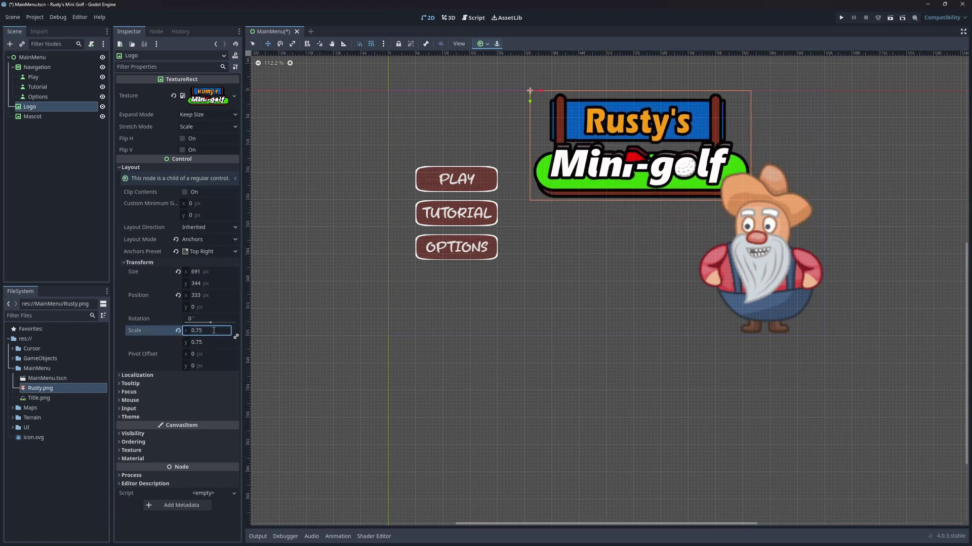
{"action": "left_click_drag", "start_coordinate": [632, 132], "coordinate": [679, 130]}
Place the mascot beneath the logo and run the menu to compare with the Figma mockup
{"action": "left_click", "coordinate": [32, 117]}
{"action": "left_click", "coordinate": [182, 138]}
{"action": "left_click_drag", "start_coordinate": [772, 235], "coordinate": [657, 283]}
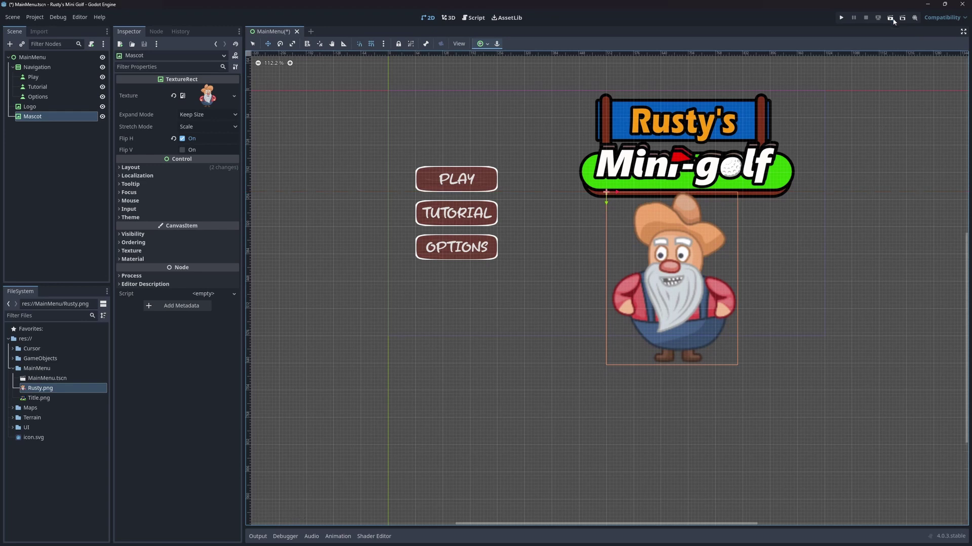
{"action": "key", "text": "F5"}
{"action": "mouse_move", "coordinate": [971, 138]}
{"action": "left_mouse_down"}
{"action": "mouse_move", "coordinate": [356, 118]}
{"action": "mouse_move", "coordinate": [343, 104]}
{"action": "mouse_move", "coordinate": [971, 152]}
{"action": "left_mouse_up"}
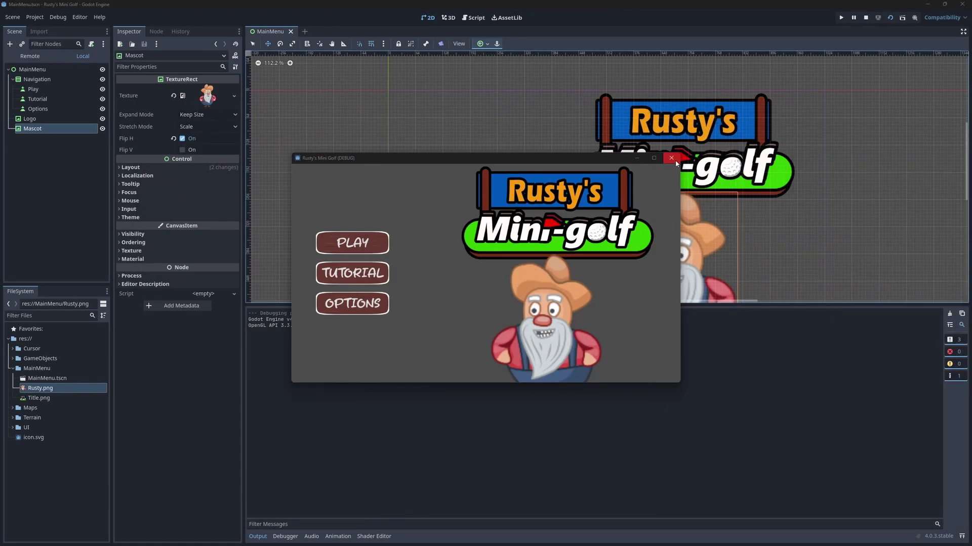
Copy TestMap's Background node and paste it under MainMenu
{"action": "left_click", "coordinate": [671, 158]}
{"action": "left_click", "coordinate": [13, 408]}
{"action": "double_click", "coordinate": [45, 467]}
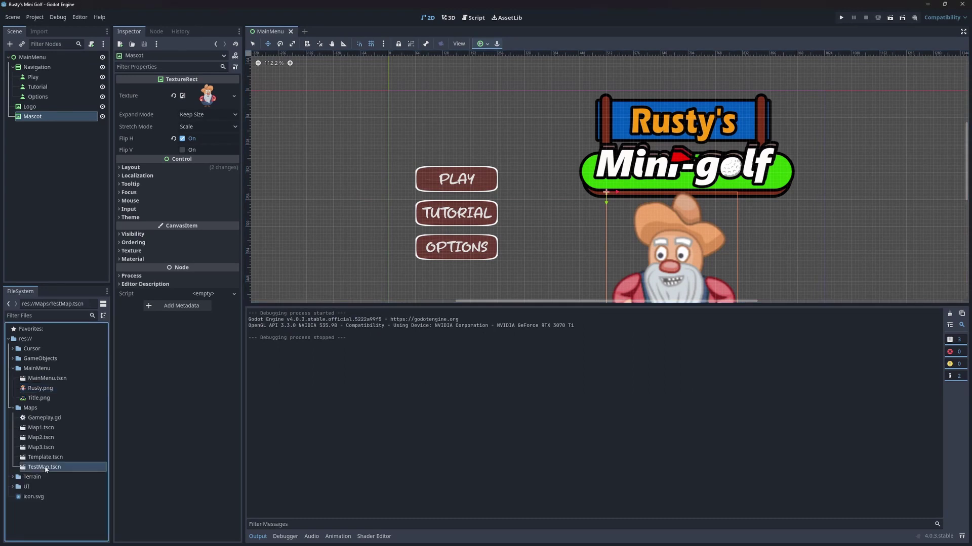
{"action": "left_click", "coordinate": [46, 88]}
{"action": "right_click", "coordinate": [45, 88]}
{"action": "left_click", "coordinate": [59, 144]}
{"action": "left_click", "coordinate": [266, 32]}
{"action": "right_click", "coordinate": [43, 59]}
{"action": "left_click", "coordinate": [76, 121]}
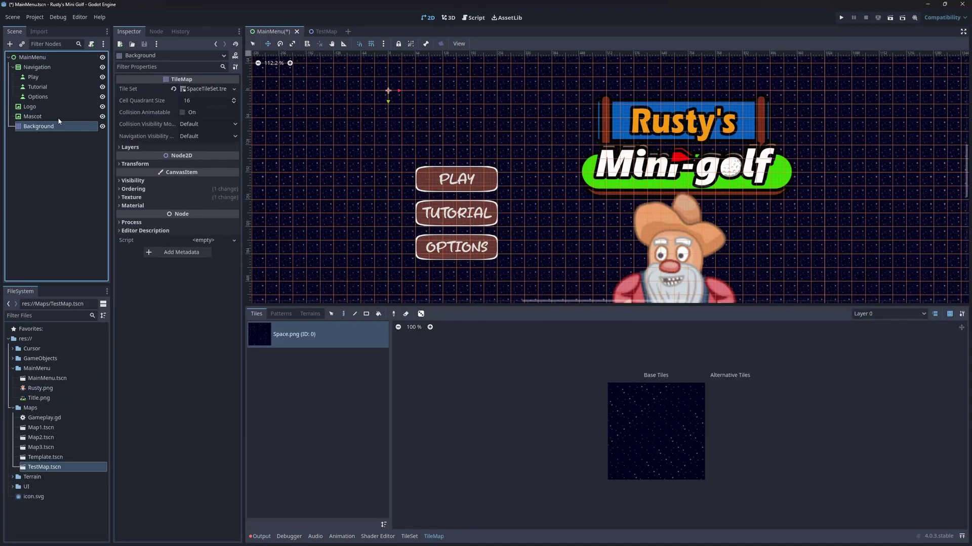
Run the menu to check the new space background, then close it
{"action": "left_click", "coordinate": [890, 18]}
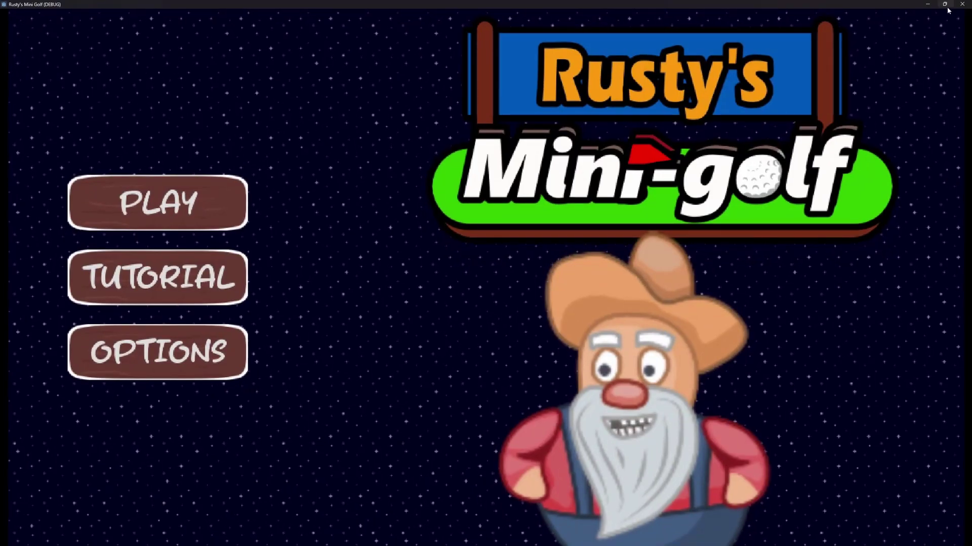
{"action": "left_click", "coordinate": [945, 5]}
{"action": "left_click", "coordinate": [684, 157]}
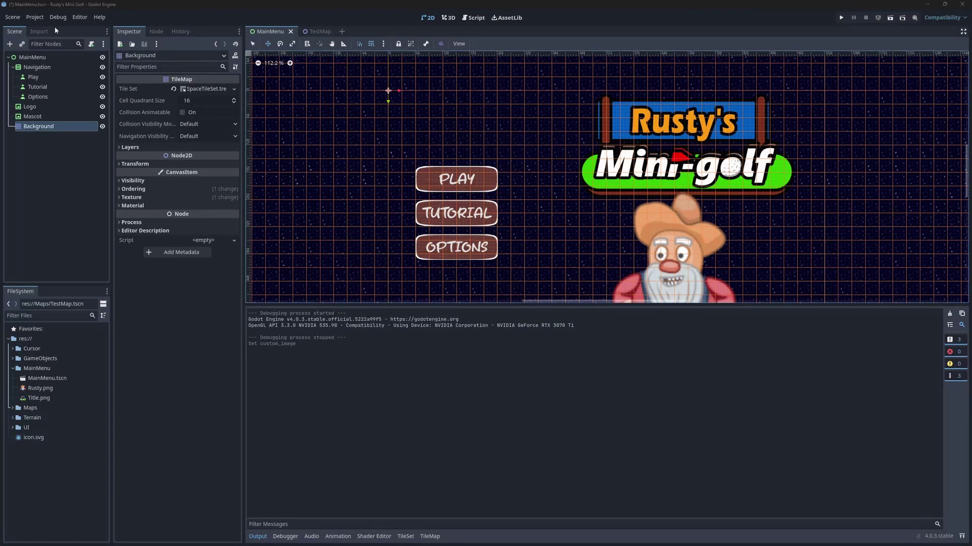
{"action": "left_click", "coordinate": [35, 16]}
{"action": "left_click", "coordinate": [45, 29]}
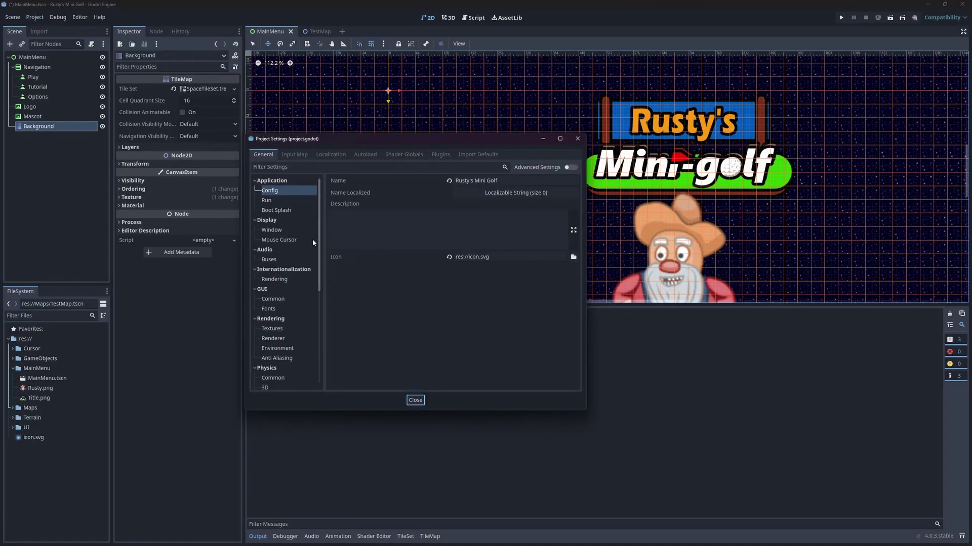
{"action": "left_click", "coordinate": [287, 240]}
{"action": "left_click", "coordinate": [574, 180]}
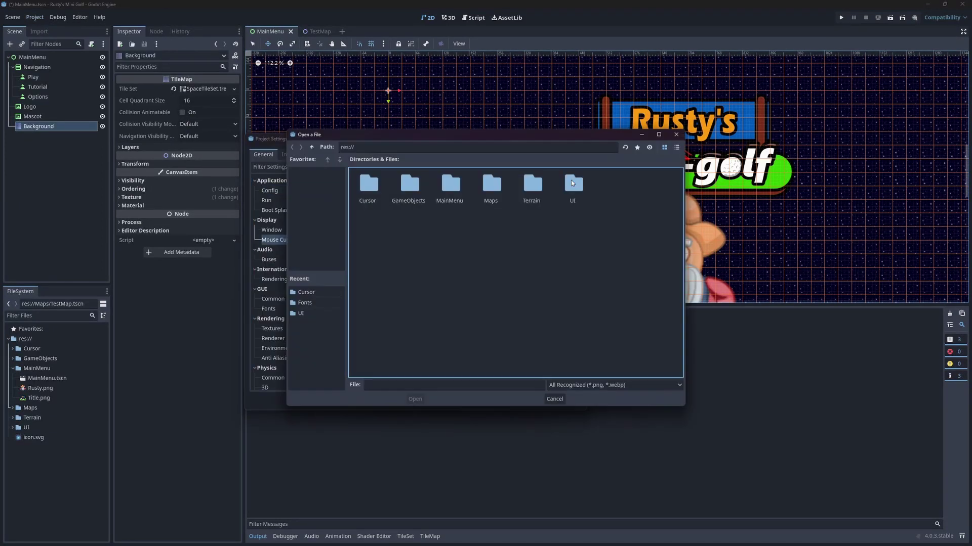
{"action": "double_click", "coordinate": [364, 186]}
{"action": "double_click", "coordinate": [365, 186]}
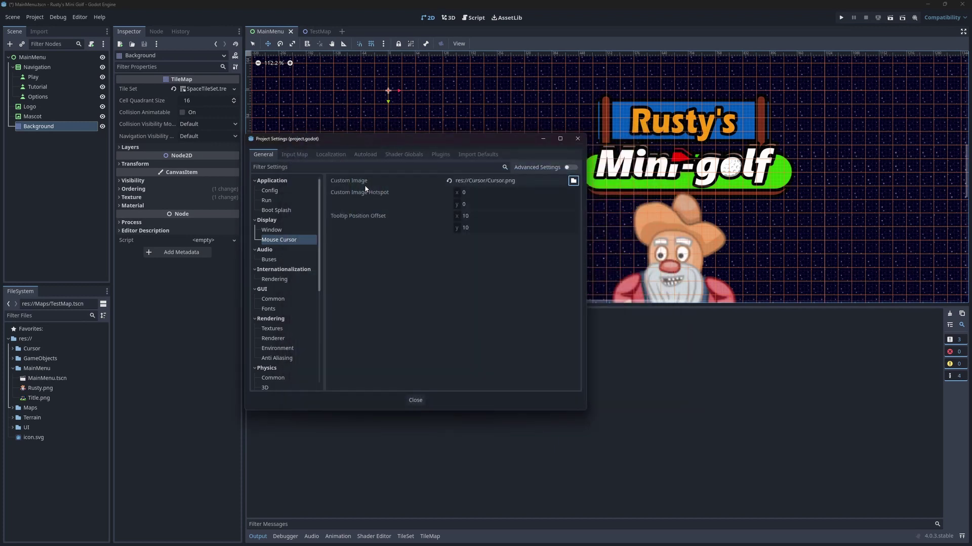
{"action": "left_click", "coordinate": [416, 401]}
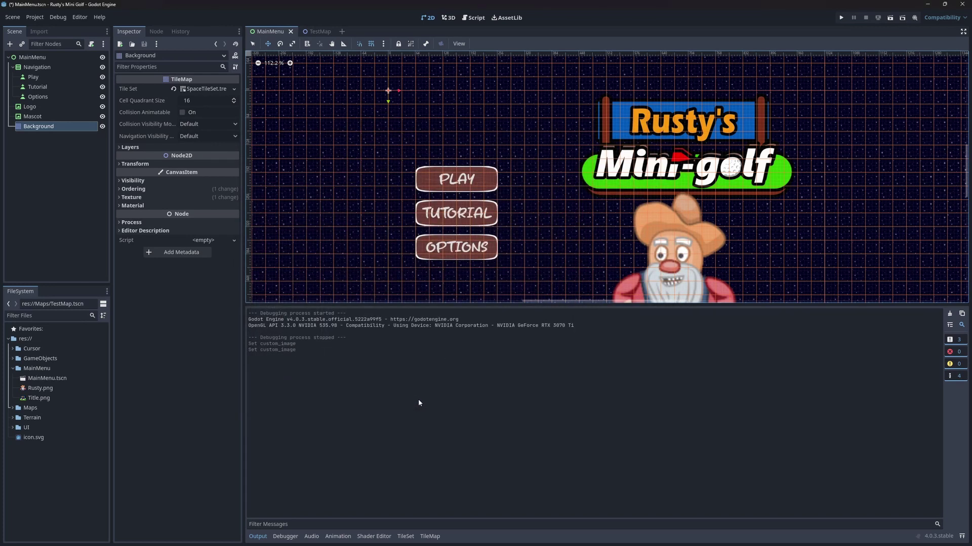
{"action": "left_click", "coordinate": [890, 20]}
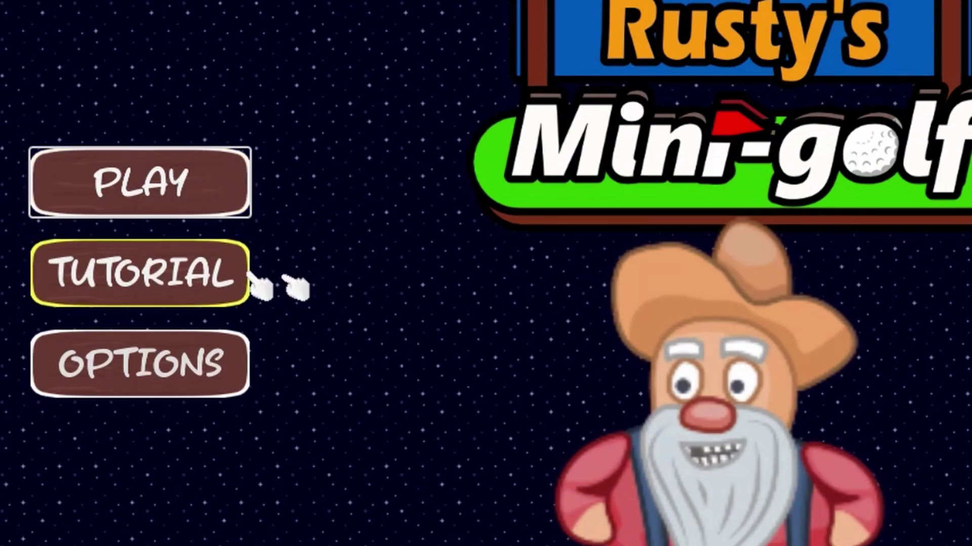
{"action": "left_click", "coordinate": [184, 375]}
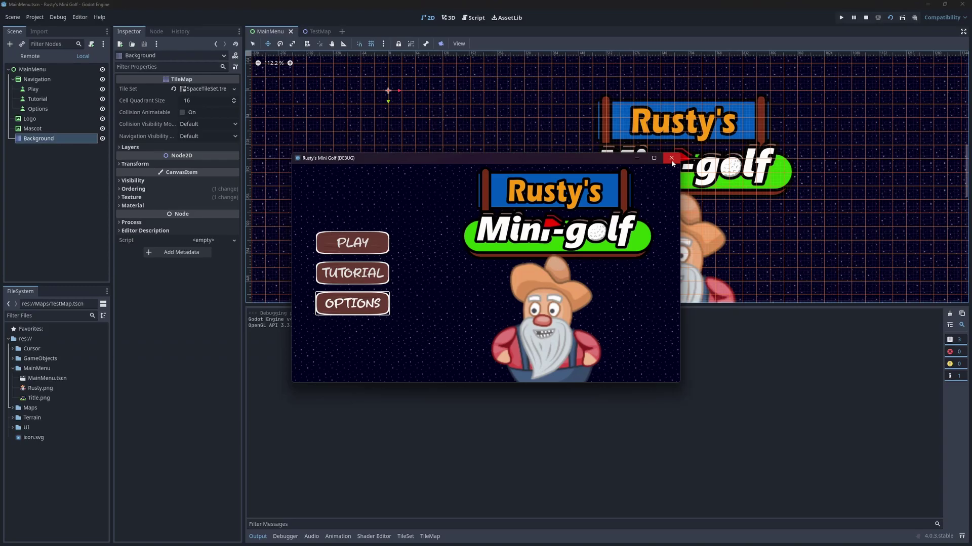
{"action": "left_click", "coordinate": [672, 159]}
{"action": "left_click", "coordinate": [33, 20]}
{"action": "left_click", "coordinate": [41, 28]}
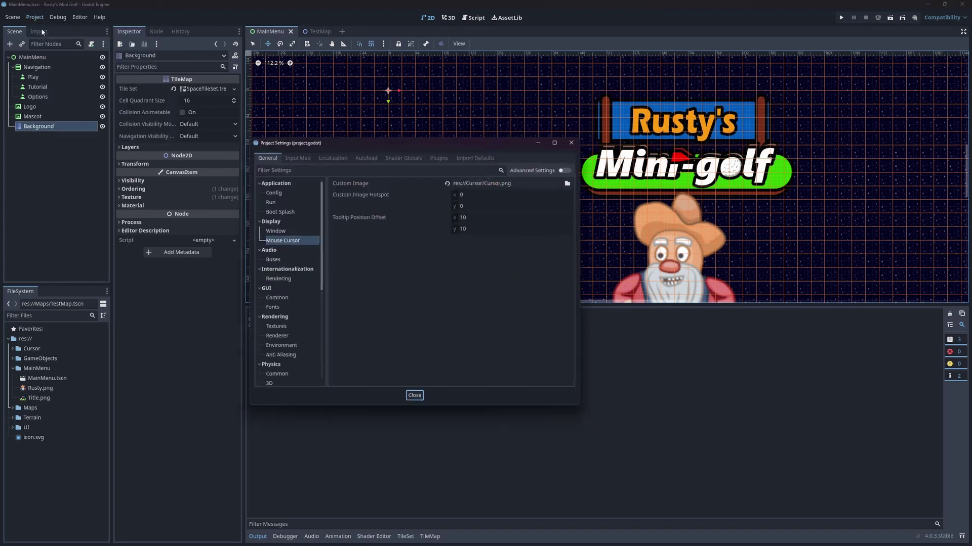
{"action": "left_click", "coordinate": [414, 401]}
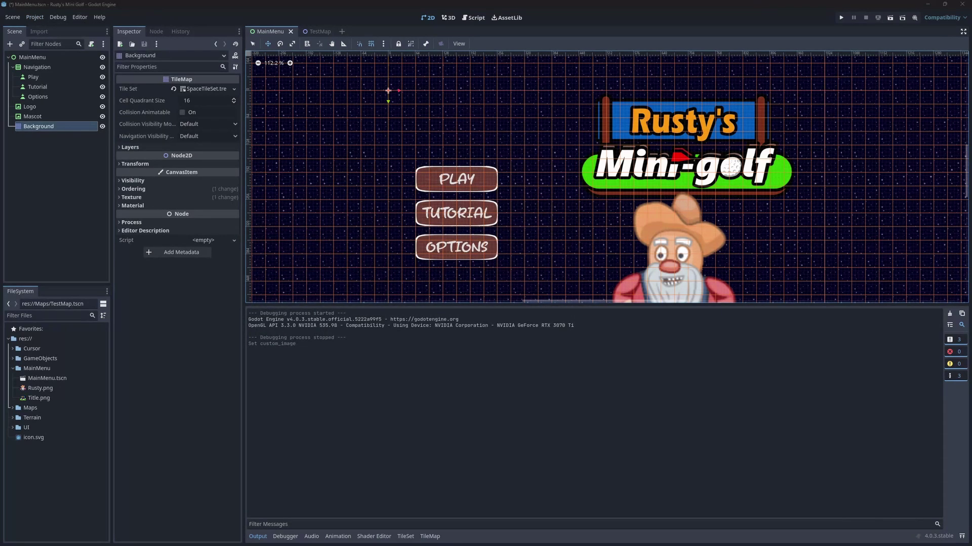
{"action": "left_click_drag", "start_coordinate": [971, 131], "coordinate": [654, 97]}
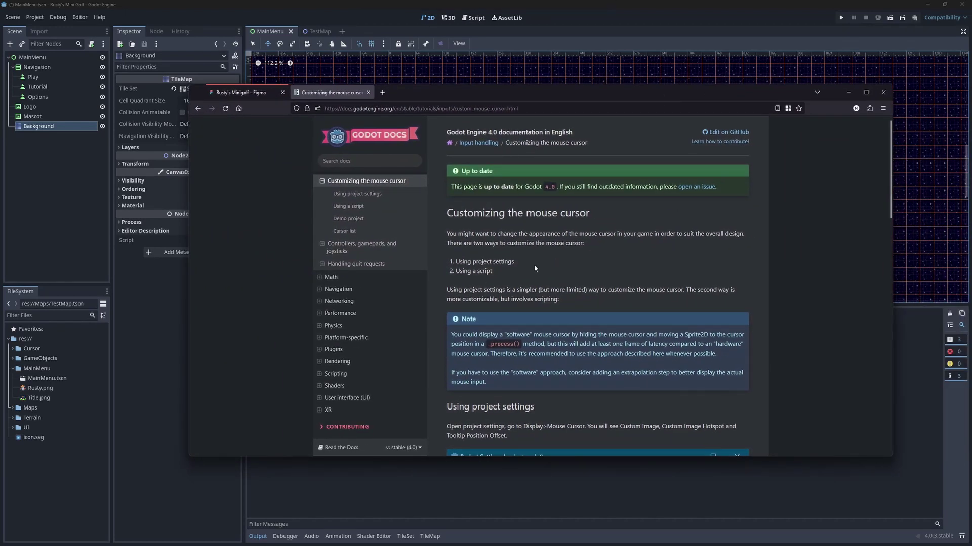
{"action": "left_click_drag", "start_coordinate": [529, 273], "coordinate": [441, 263]}
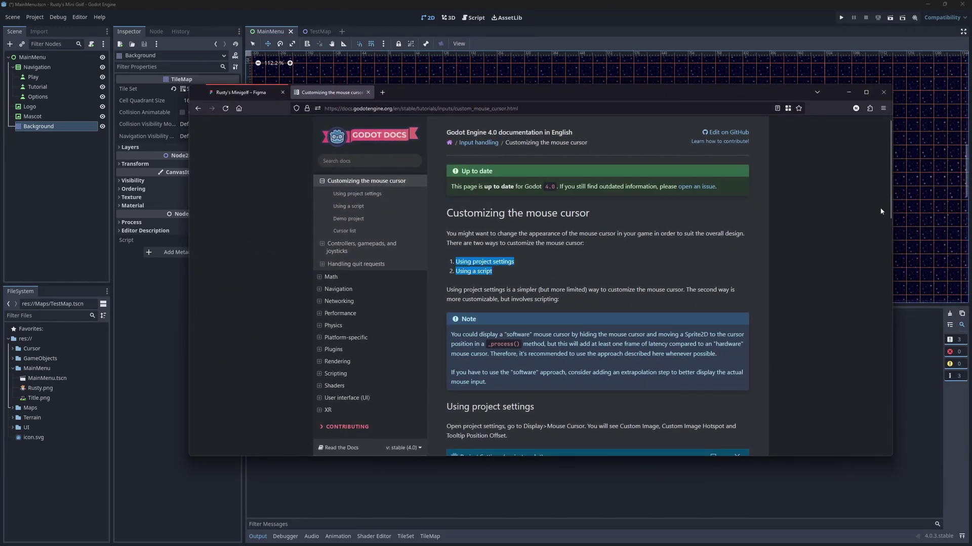
{"action": "left_click_drag", "start_coordinate": [883, 209], "coordinate": [901, 406]}
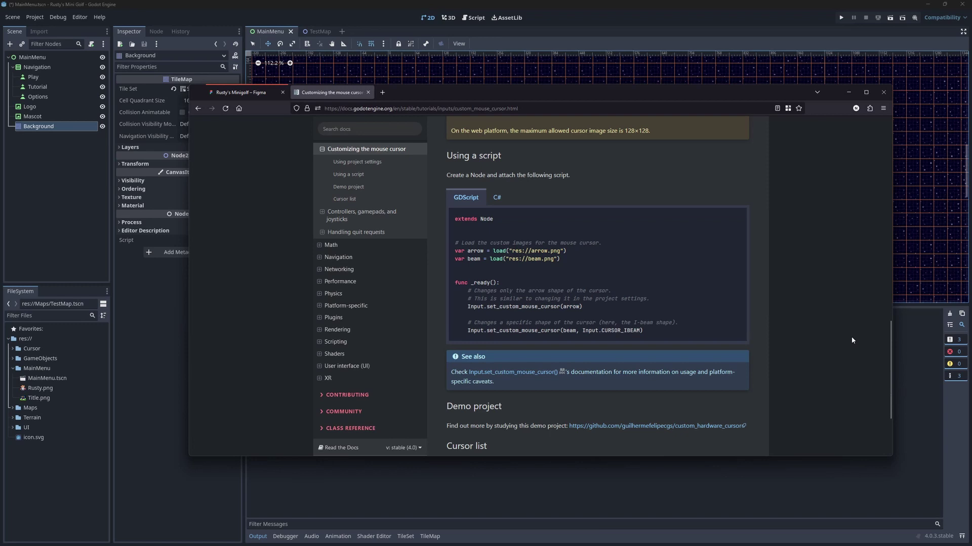
{"action": "left_click_drag", "start_coordinate": [783, 93], "coordinate": [971, 127]}
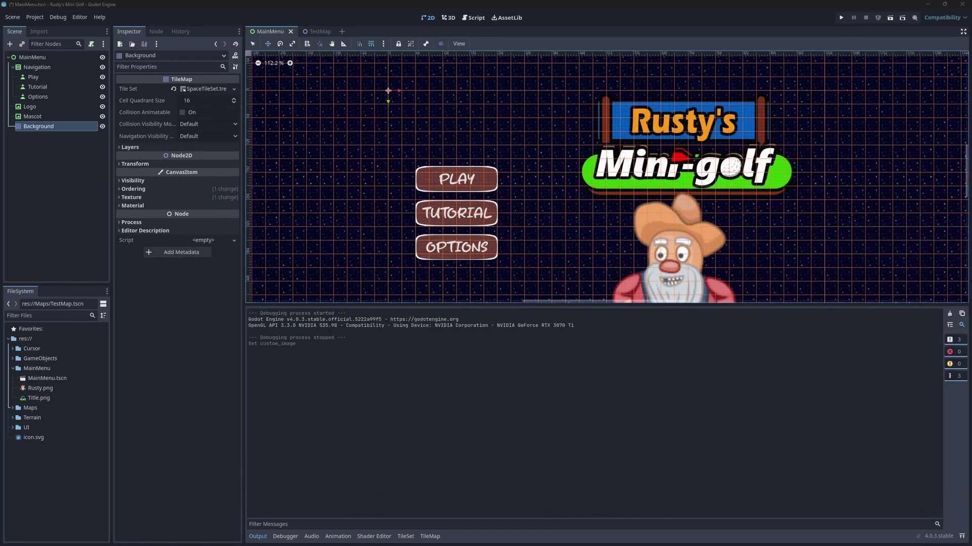
Crop the sprite to its left 32×32 hand and export it as CursorArrow.png
{"action": "key", "text": "super+Tab"}
{"action": "left_click", "coordinate": [278, 263]}
{"action": "key", "text": "ctrl+alt+c"}
{"action": "type", "text": "32"}
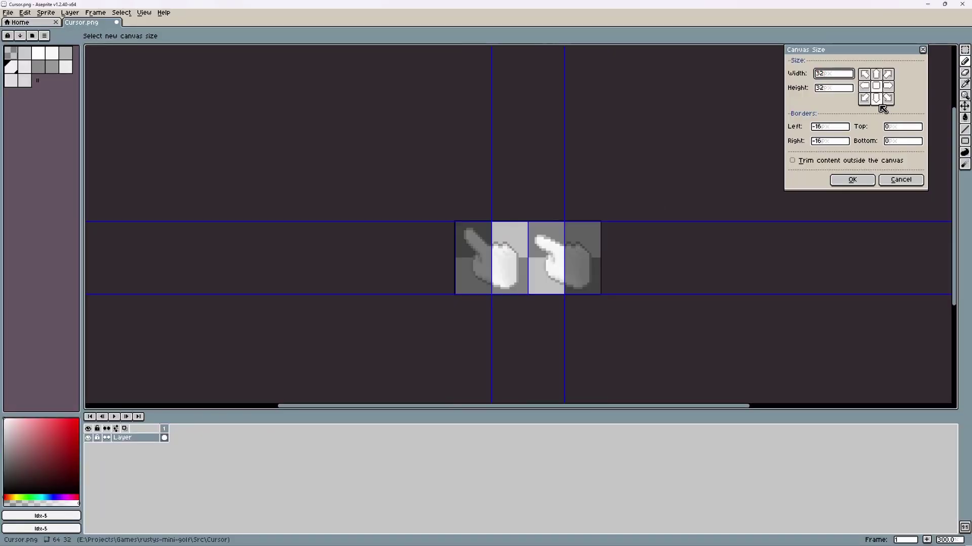
{"action": "left_click", "coordinate": [864, 86]}
{"action": "left_click", "coordinate": [852, 180]}
{"action": "left_click", "coordinate": [9, 13]}
{"action": "left_click", "coordinate": [21, 67]}
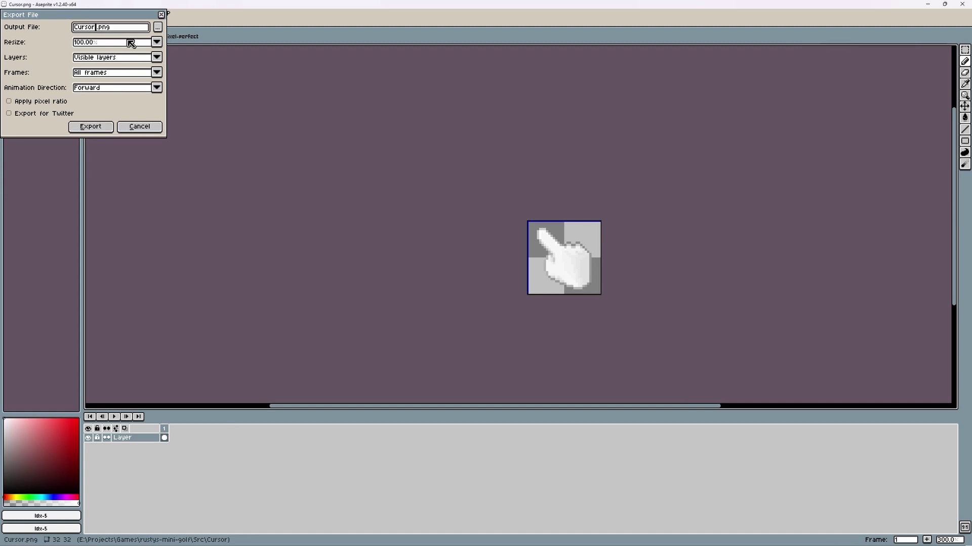
{"action": "left_click_drag", "start_coordinate": [122, 22], "coordinate": [387, 246]}
{"action": "left_click", "coordinate": [367, 354]}
Undo the crop, recrop to the right 32×32 hand, and start exporting it under a new file name
{"action": "key", "text": "ctrl+z"}
{"action": "key", "text": "ctrl+alt+c"}
{"action": "type", "text": "32"}
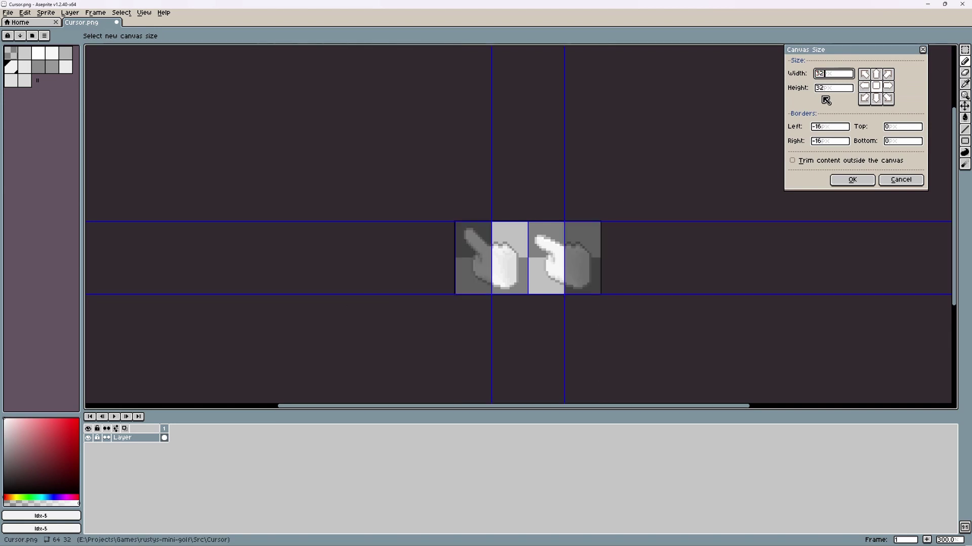
{"action": "left_click", "coordinate": [889, 87]}
{"action": "left_click", "coordinate": [852, 180]}
{"action": "left_click", "coordinate": [8, 12]}
{"action": "left_click", "coordinate": [21, 68]}
{"action": "left_click", "coordinate": [370, 253]}
{"action": "key", "text": "BackSpace"}
{"action": "key", "text": "BackSpace"}
{"action": "key", "text": "BackSpace"}
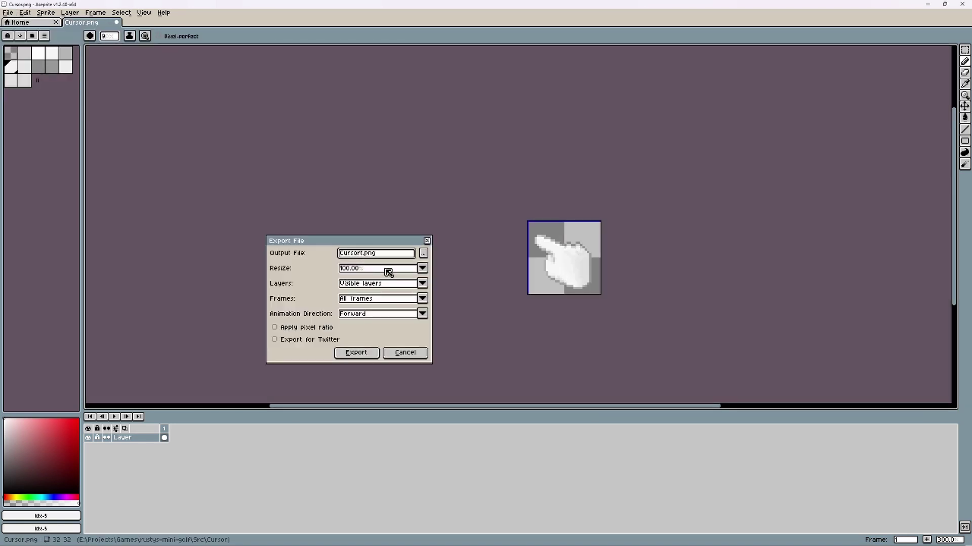
Export the cropped second hand image and delete Cursor.png from the Godot project
{"action": "left_click", "coordinate": [357, 353]}
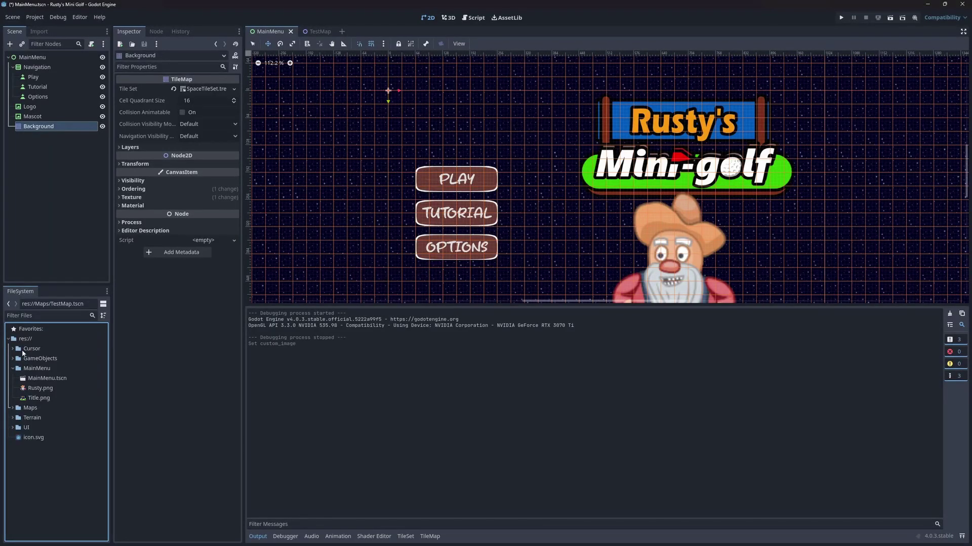
{"action": "left_click", "coordinate": [13, 350]}
{"action": "right_click", "coordinate": [46, 359]}
{"action": "left_click", "coordinate": [62, 473]}
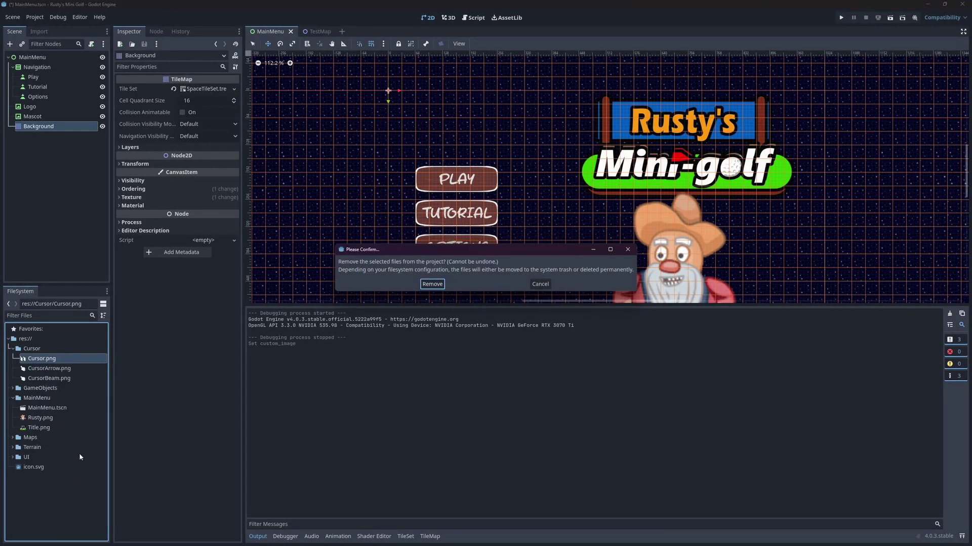
{"action": "left_click", "coordinate": [433, 287]}
Create a new CustomCursor scene in the Cursor folder
{"action": "right_click", "coordinate": [41, 350]}
{"action": "mouse_move", "coordinate": [79, 471]}
{"action": "left_click", "coordinate": [175, 481]}
{"action": "type", "text": "CustomCursor"}
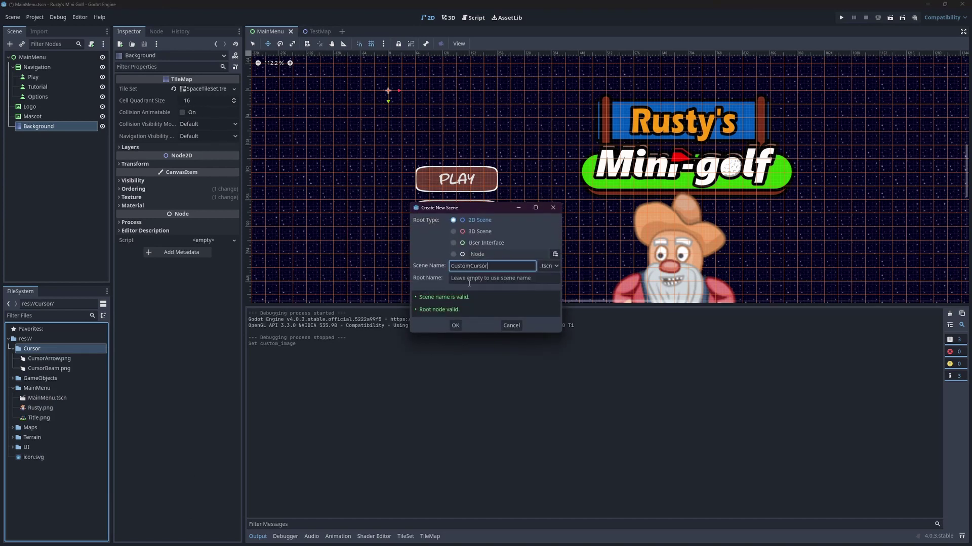
{"action": "key", "text": "Return"}
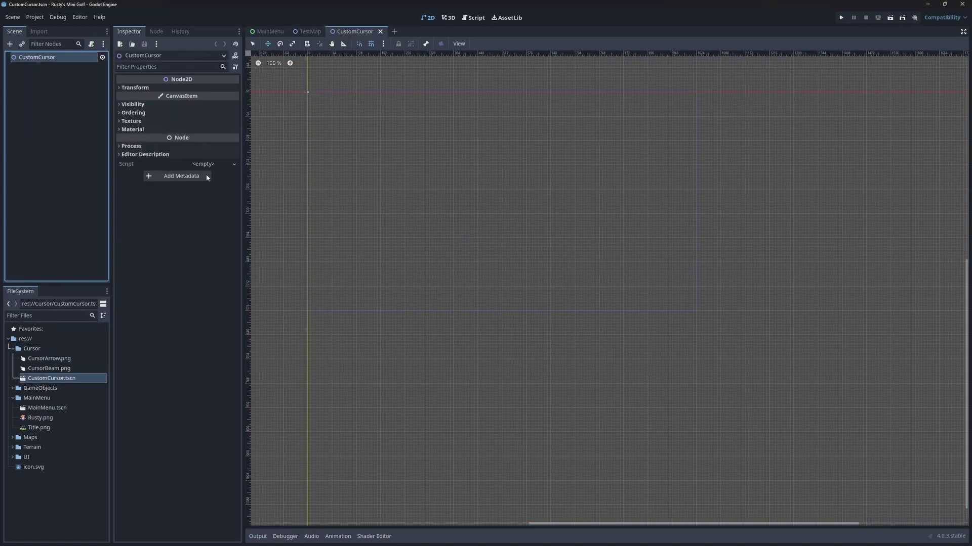
Attach a CustomCursor.gd script and replace its contents with the docs example code
{"action": "left_click", "coordinate": [212, 164]}
{"action": "left_click", "coordinate": [207, 174]}
{"action": "left_click", "coordinate": [452, 348]}
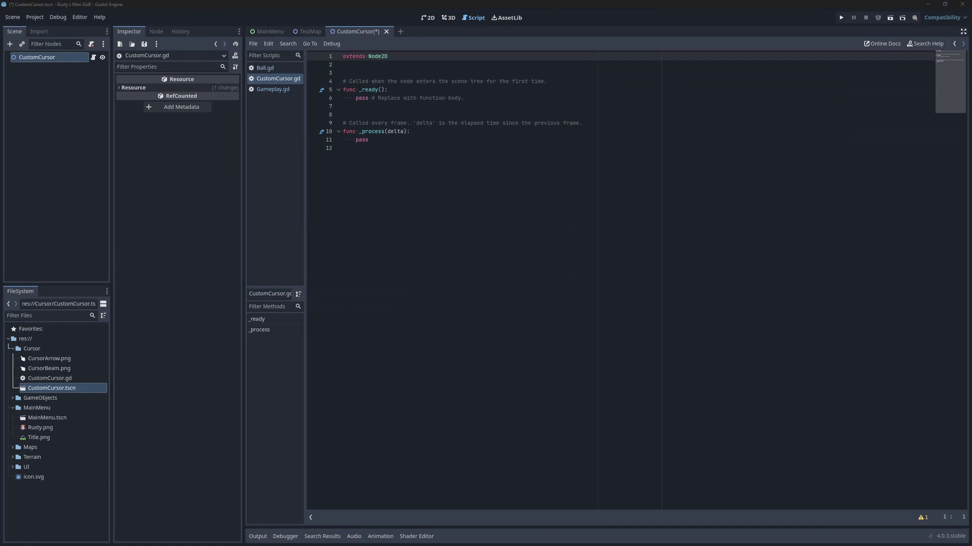
{"action": "mouse_move", "coordinate": [970, 156]}
{"action": "left_mouse_down"}
{"action": "mouse_move", "coordinate": [673, 156]}
{"action": "mouse_move", "coordinate": [971, 157]}
{"action": "left_mouse_up"}
{"action": "left_click", "coordinate": [702, 284]}
{"action": "left_click", "coordinate": [659, 219]}
{"action": "key", "text": "ctrl+a"}
{"action": "type", "text": "extends Node   # Load the custom images for the mouse cursor. var arrow = load(\"res://arrow.png\") var beam = load(\"res://beam.png\")   func _ready():     # Changes only the arrow shape of the cursor.     # This is similar to changing it in the project settings.     Input.set_custom_mouse_cursor(arrow)      # Changes a specific shape of the cursor (here, the I-beam shape).     Input.set_custom_mouse_cursor(beam, Input.CURSOR_IBEAM)"}
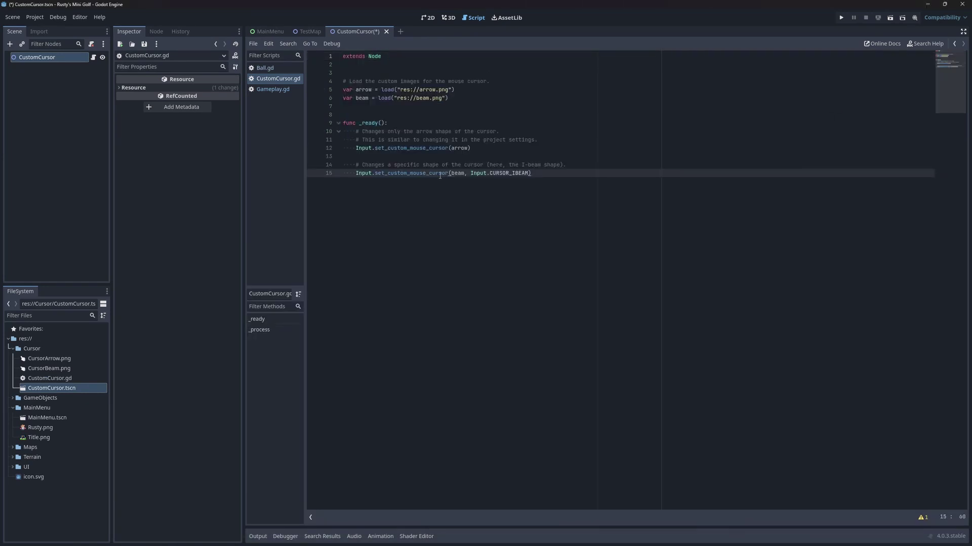
Point the script's load paths to CursorArrow.png and CursorBeam.png and save
{"action": "left_click", "coordinate": [418, 89]}
{"action": "type", "text": "Cu"}
{"action": "key", "text": "Down"}
{"action": "key", "text": "Return"}
{"action": "key", "text": "Delete"}
{"action": "key", "text": "Down"}
{"action": "key", "text": "Left"}
{"action": "key", "text": "Left"}
{"action": "key", "text": "ctrl+shift+Left"}
{"action": "key", "text": "ctrl+shift+Left"}
{"action": "type", "text": "C"}
{"action": "key", "text": "Down"}
{"action": "key", "text": "Return"}
{"action": "key", "text": "Delete"}
{"action": "key", "text": "ctrl+s"}
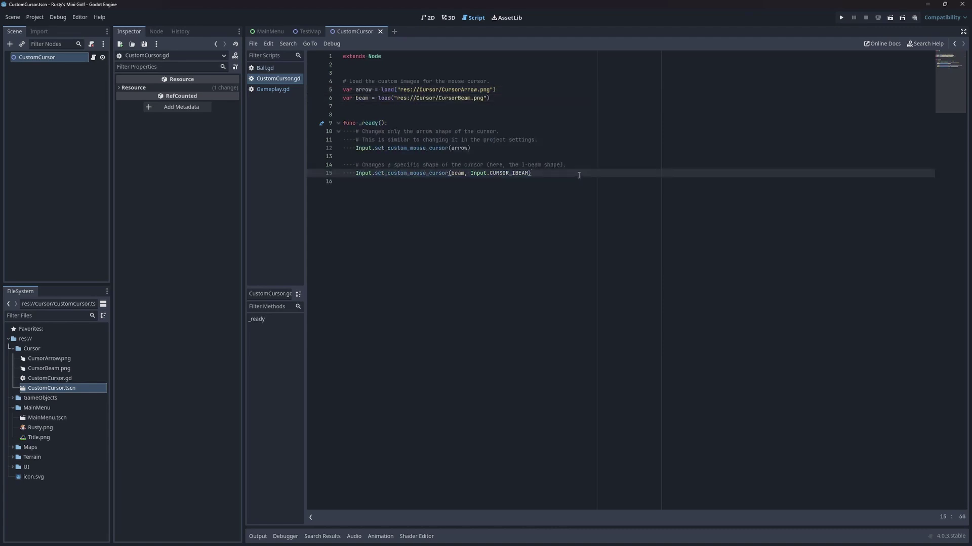
Add CustomCursor.tscn under MainMenu and test-run the scene
{"action": "left_click", "coordinate": [269, 32]}
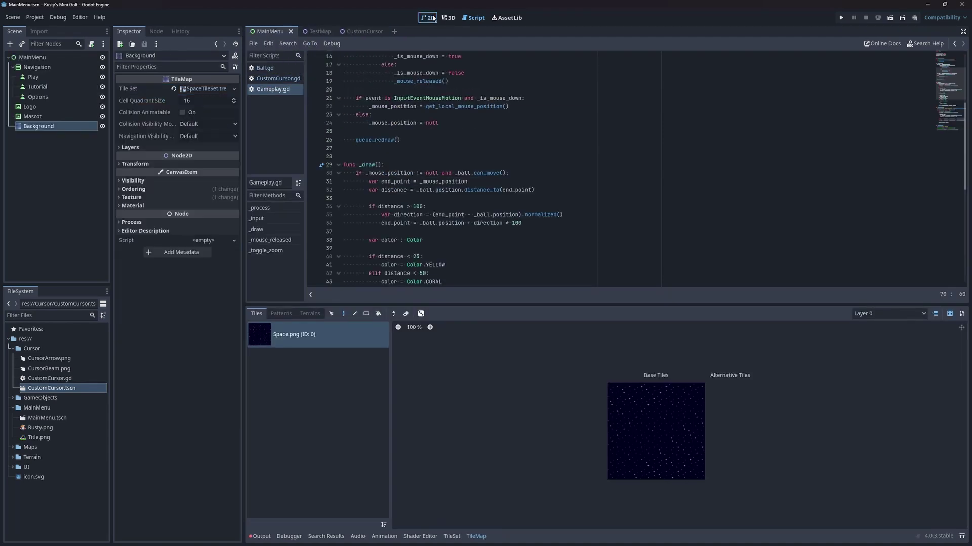
{"action": "left_click_drag", "start_coordinate": [52, 388], "coordinate": [46, 56]}
{"action": "left_click", "coordinate": [891, 18]}
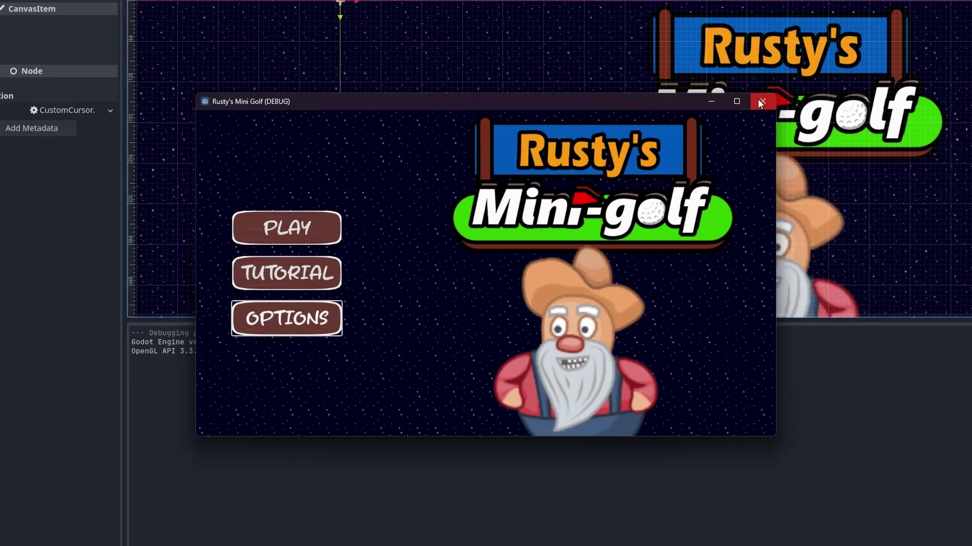
{"action": "left_click", "coordinate": [899, 16]}
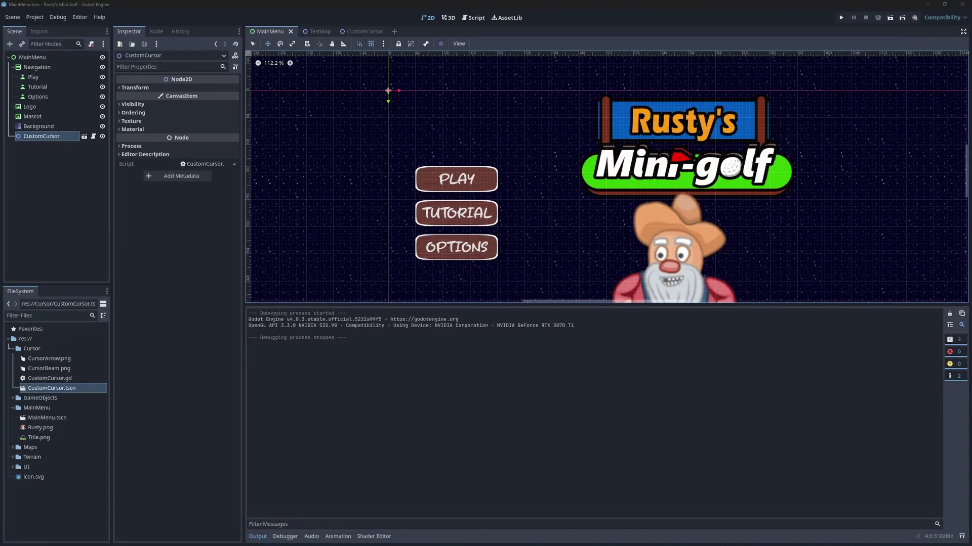
{"action": "left_click_drag", "start_coordinate": [971, 109], "coordinate": [422, 103]}
Search the Input class page for 'Ibeam' and read the CURSOR_IBEAM cursor shape entry
{"action": "scroll", "coordinate": [613, 255], "scroll_direction": "down", "scroll_amount": 3}
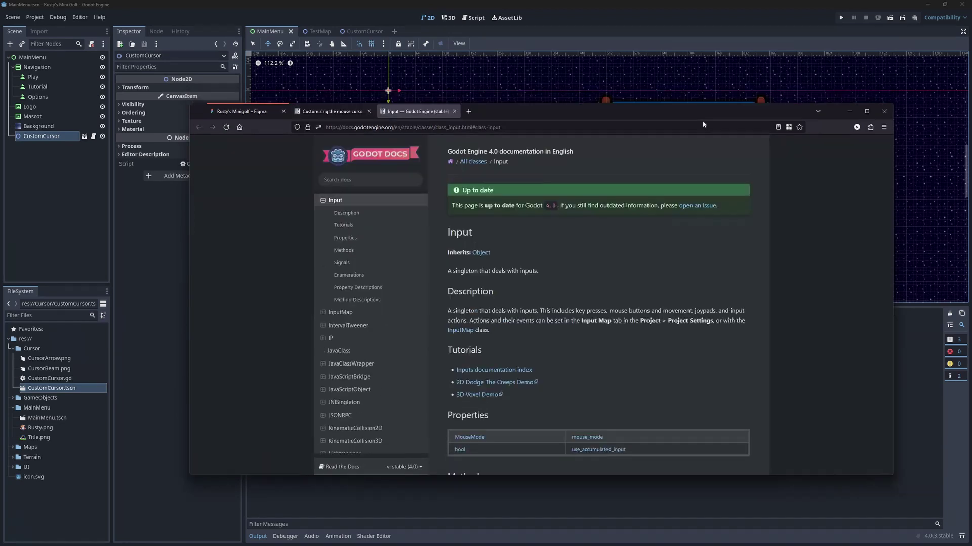
{"action": "key", "text": "ctrl+f"}
{"action": "type", "text": "Ibeam"}
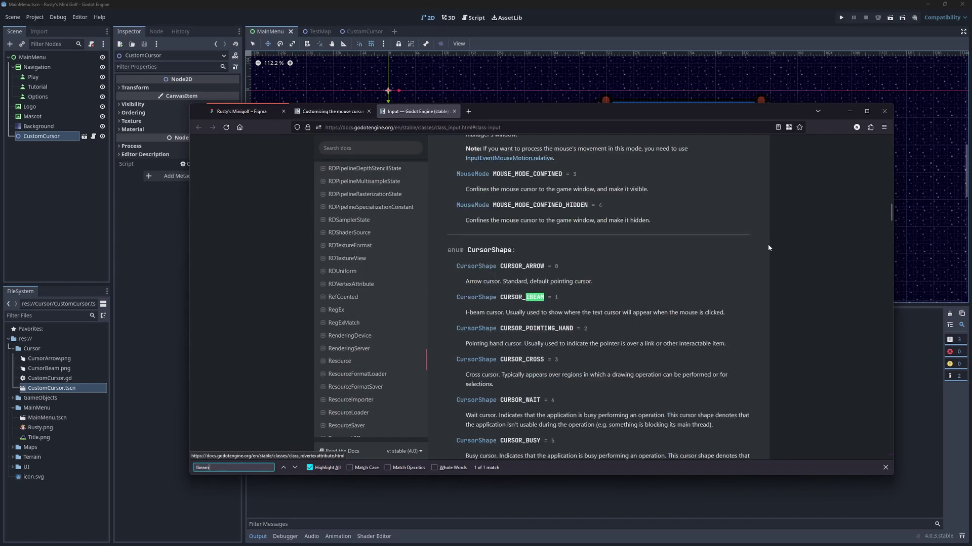
{"action": "left_click_drag", "start_coordinate": [464, 312], "coordinate": [724, 314]}
{"action": "scroll", "coordinate": [770, 295], "scroll_direction": "down", "scroll_amount": 12}
{"action": "scroll", "coordinate": [770, 295], "scroll_direction": "up", "scroll_amount": 3}
In CustomCursor.gd, add func _process(_delta) containing if Input.is_mouse_button_pressed(MOUSE_BUTTON_LEFT)
{"action": "left_click", "coordinate": [849, 110]}
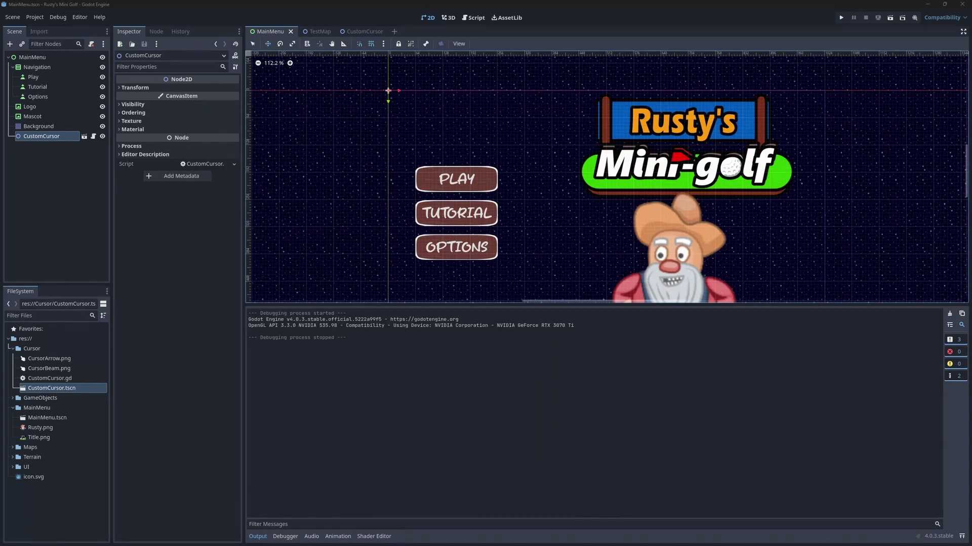
{"action": "left_click", "coordinate": [478, 19]}
{"action": "key", "text": "Return"}
{"action": "type", "text": "func _process(delta):"}
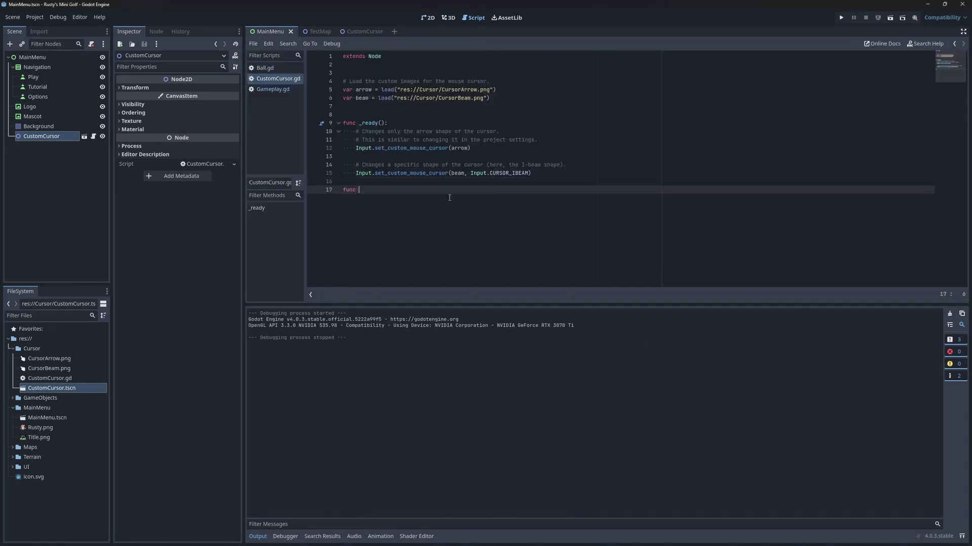
{"action": "key", "text": "Left"}
{"action": "key", "text": "Left"}
{"action": "key", "text": "Left"}
{"action": "key", "text": "Left"}
{"action": "key", "text": "Left"}
{"action": "type", "text": "_"}
{"action": "key", "text": "End"}
{"action": "key", "text": "Return"}
{"action": "type", "text": "if Input.mouse"}
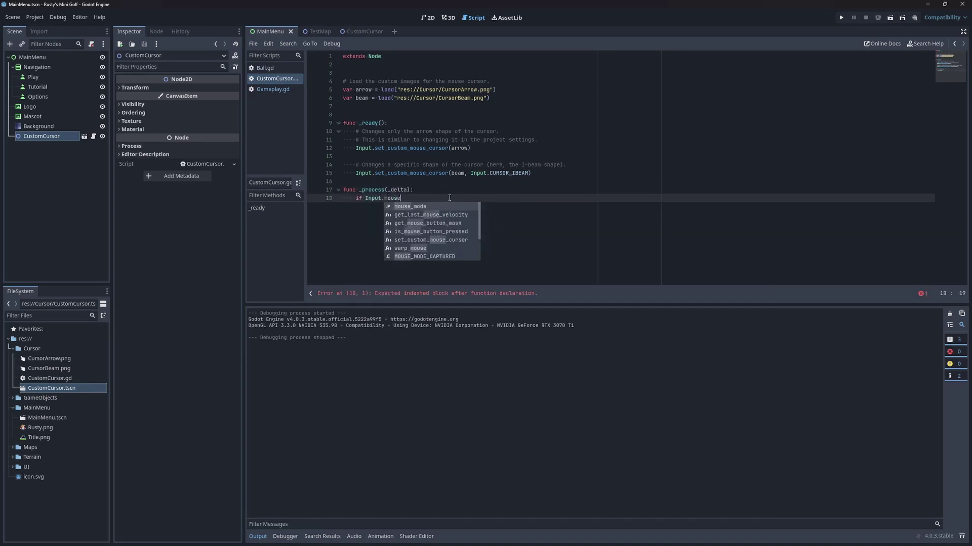
{"action": "key", "text": "Down"}
{"action": "key", "text": "Down"}
{"action": "key", "text": "Return"}
{"action": "key", "text": "Return"}
{"action": "type", "text": "):"}
{"action": "key", "text": "Return"}
Move the beam set_custom_mouse_cursor call inside the if block, then run to test it
{"action": "key", "text": "Up"}
{"action": "key", "text": "Up"}
{"action": "key", "text": "Up"}
{"action": "key", "text": "Up"}
{"action": "key", "text": "End"}
{"action": "key", "text": "shift+Home"}
{"action": "key", "text": "ctrl+x"}
{"action": "key", "text": "shift+Up"}
{"action": "key", "text": "shift+Up"}
{"action": "key", "text": "BackSpace"}
{"action": "key", "text": "Down"}
{"action": "key", "text": "Down"}
{"action": "key", "text": "Down"}
{"action": "key", "text": "Down"}
{"action": "key", "text": "End"}
{"action": "key", "text": "ctrl+v"}
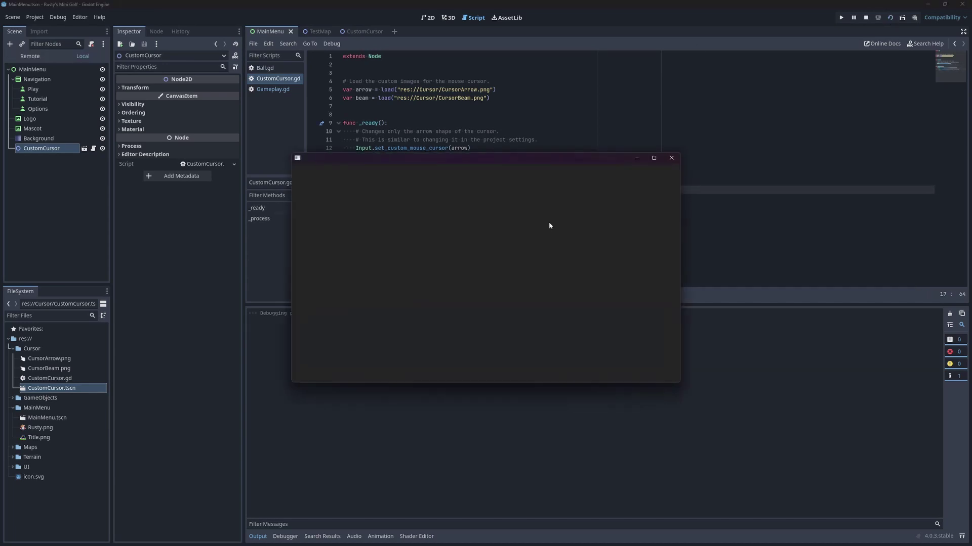
{"action": "left_click", "coordinate": [890, 18]}
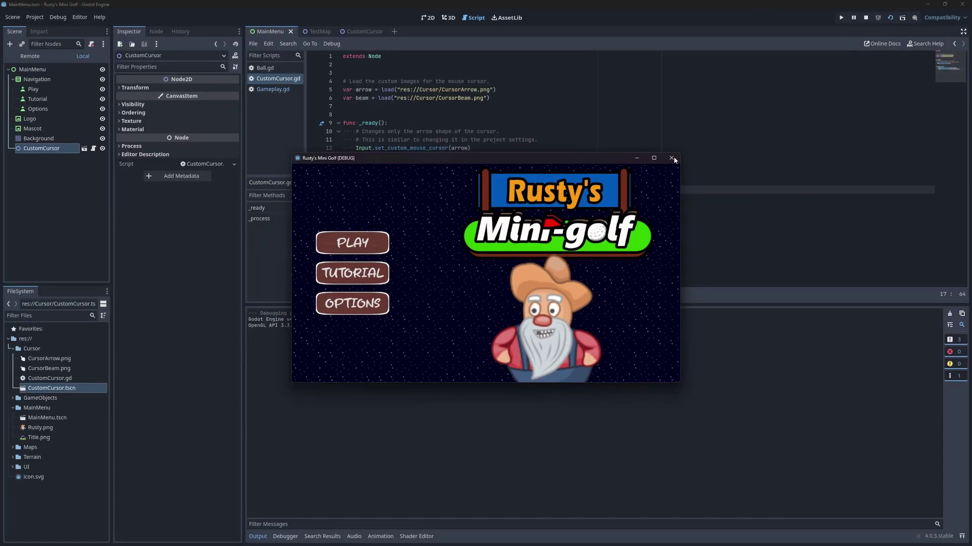
{"action": "left_click", "coordinate": [922, 4]}
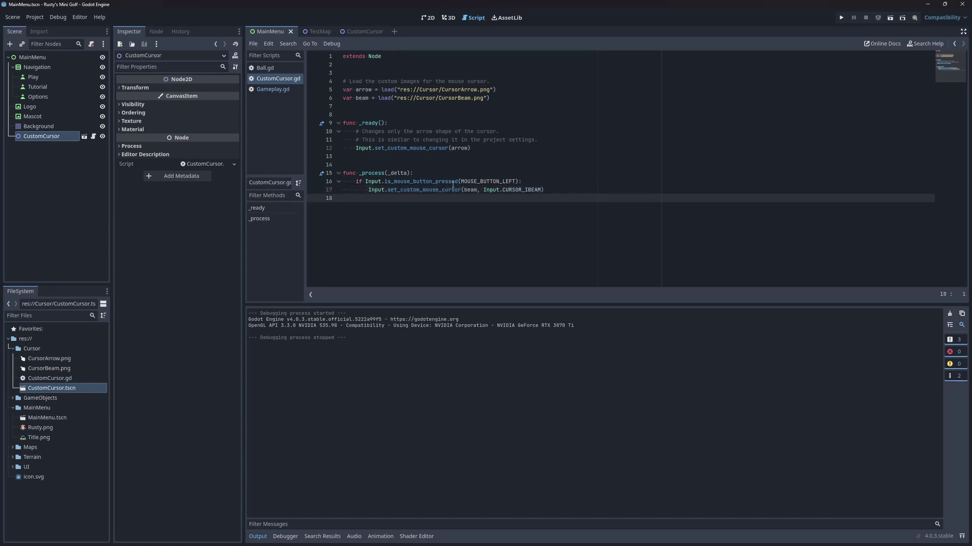
Show TestMap in the 2D view and drag CustomCursor.tscn under the TestMap node
{"action": "left_click", "coordinate": [315, 31]}
{"action": "left_click", "coordinate": [427, 17]}
{"action": "scroll", "coordinate": [592, 228], "scroll_direction": "up", "scroll_amount": 8}
{"action": "middle_click_drag", "start_coordinate": [592, 229], "coordinate": [569, 203]}
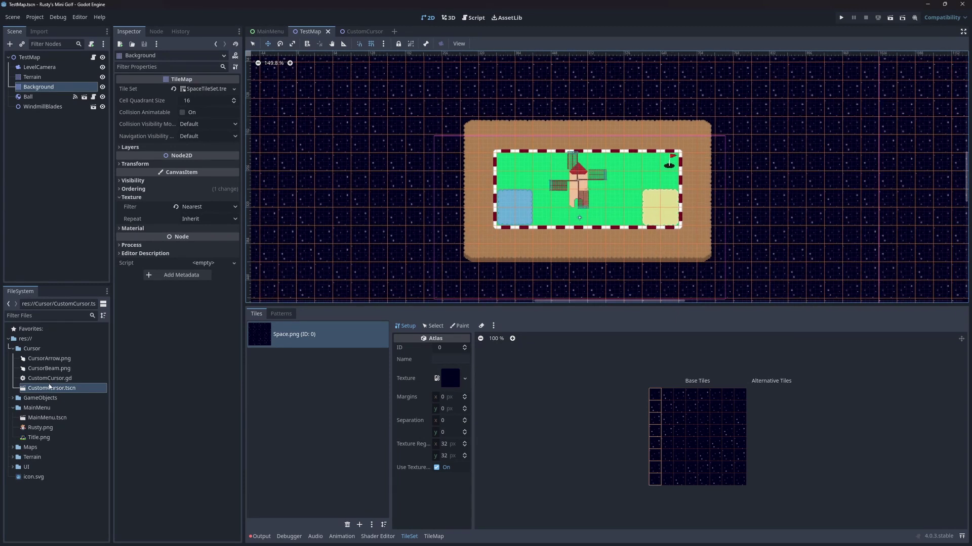
{"action": "left_click_drag", "start_coordinate": [50, 388], "coordinate": [30, 57]}
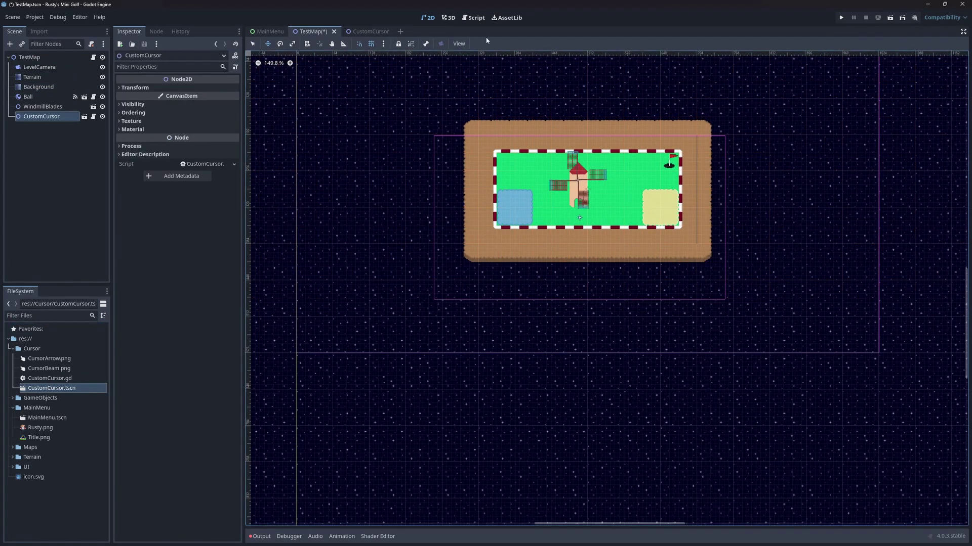
Run TestMap and shoot the golf ball to check the hand cursor
{"action": "left_click", "coordinate": [890, 17]}
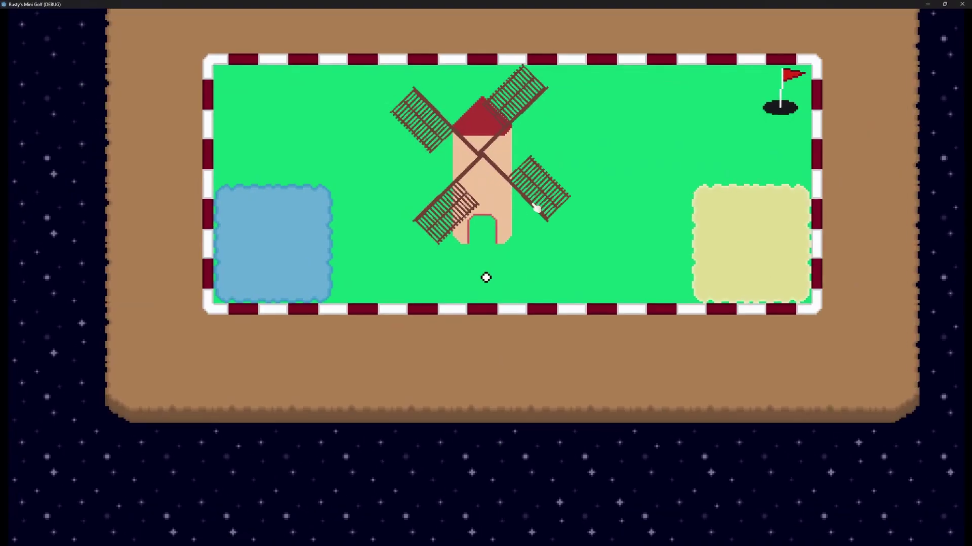
{"action": "left_click_drag", "start_coordinate": [531, 259], "coordinate": [647, 176]}
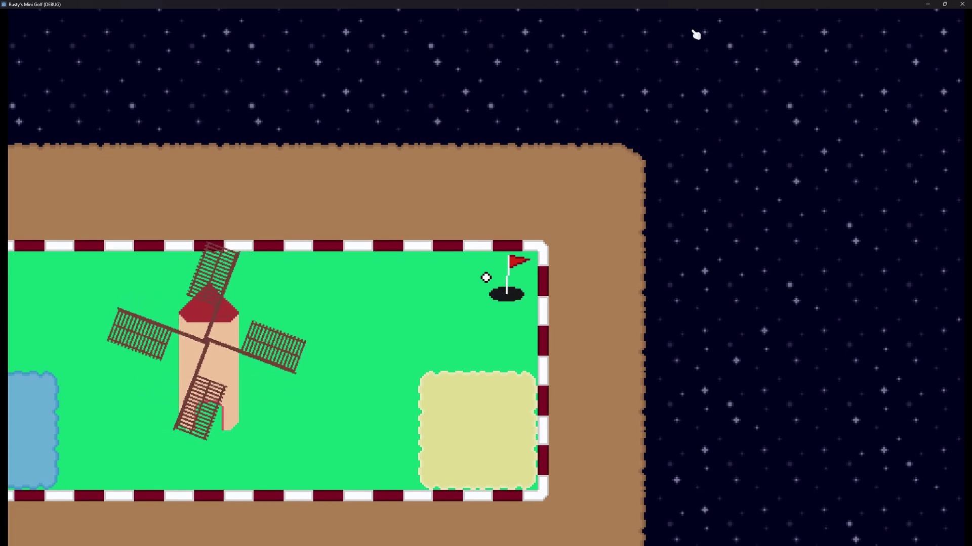
{"action": "double_click", "coordinate": [700, 5]}
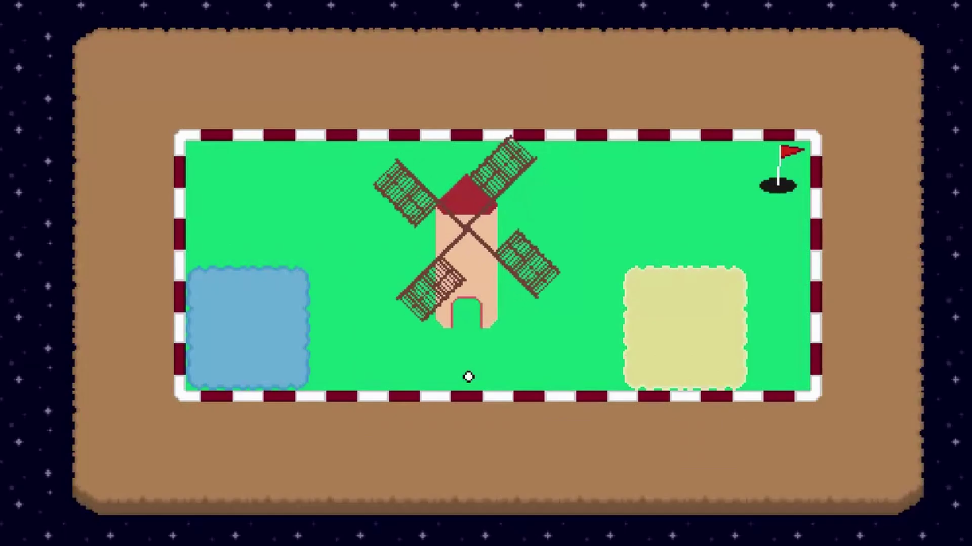